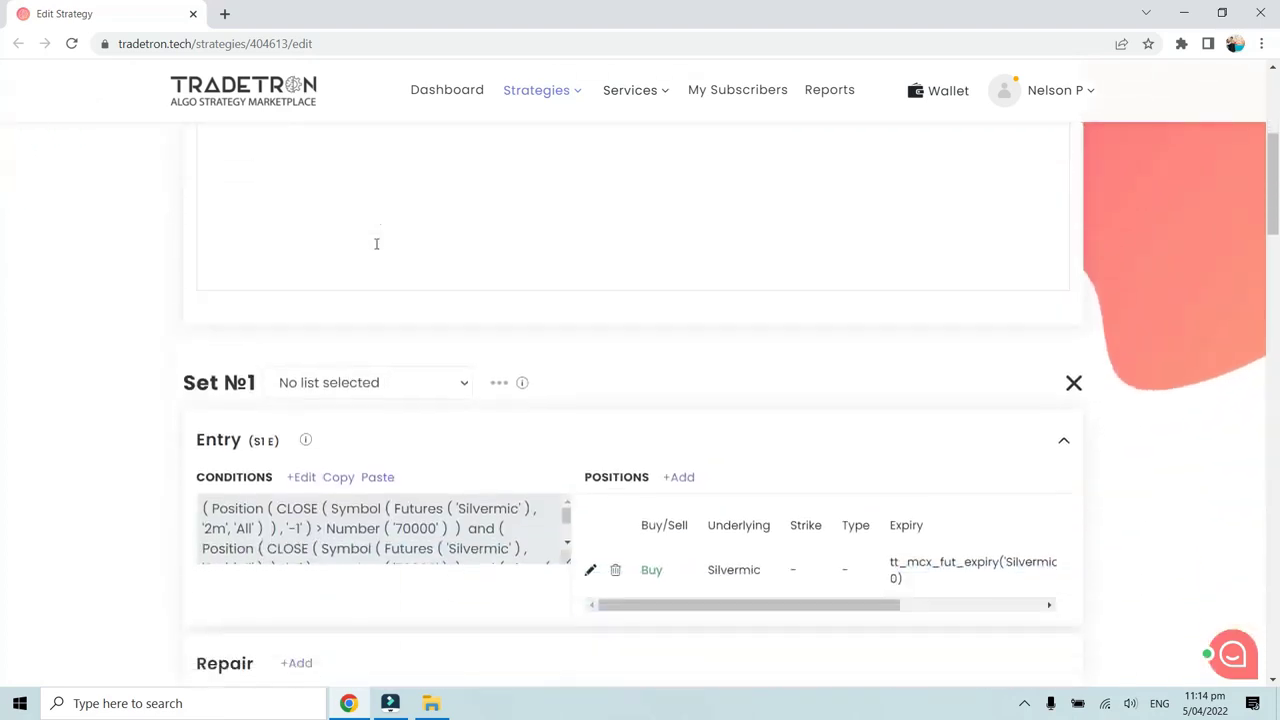
- Review the Set 1 entry conditions in the condition builder and submit them
{"action": "left_click", "coordinate": [371, 390]}
{"action": "scroll", "coordinate": [330, 417], "scroll_direction": "down", "scroll_amount": 1}
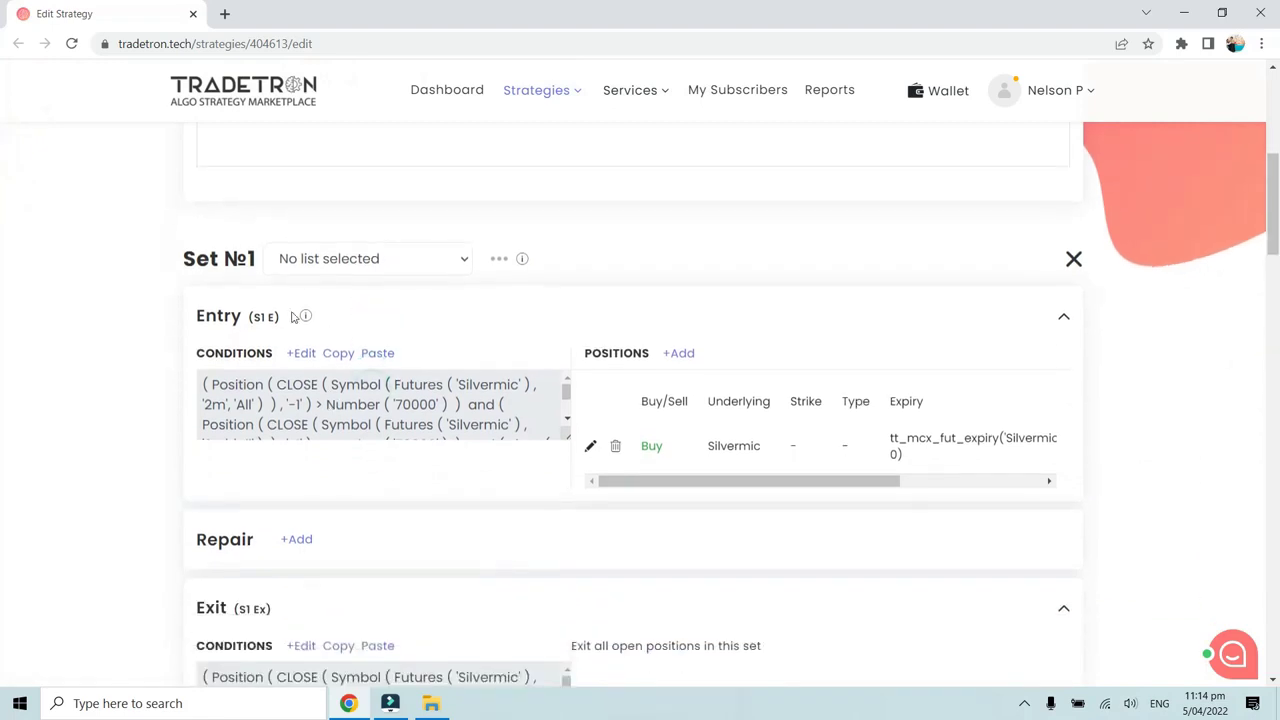
{"action": "left_click", "coordinate": [303, 354]}
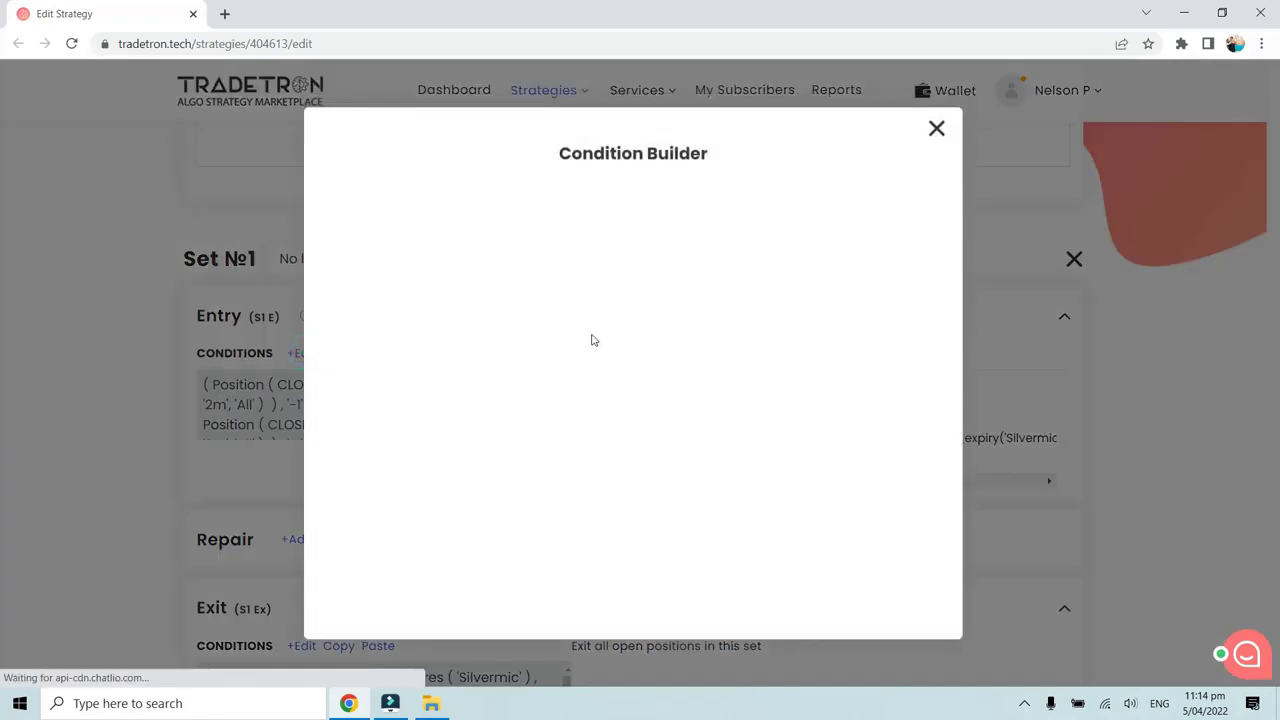
{"action": "key", "text": "ctrl+plus"}
{"action": "key", "text": "ctrl+plus"}
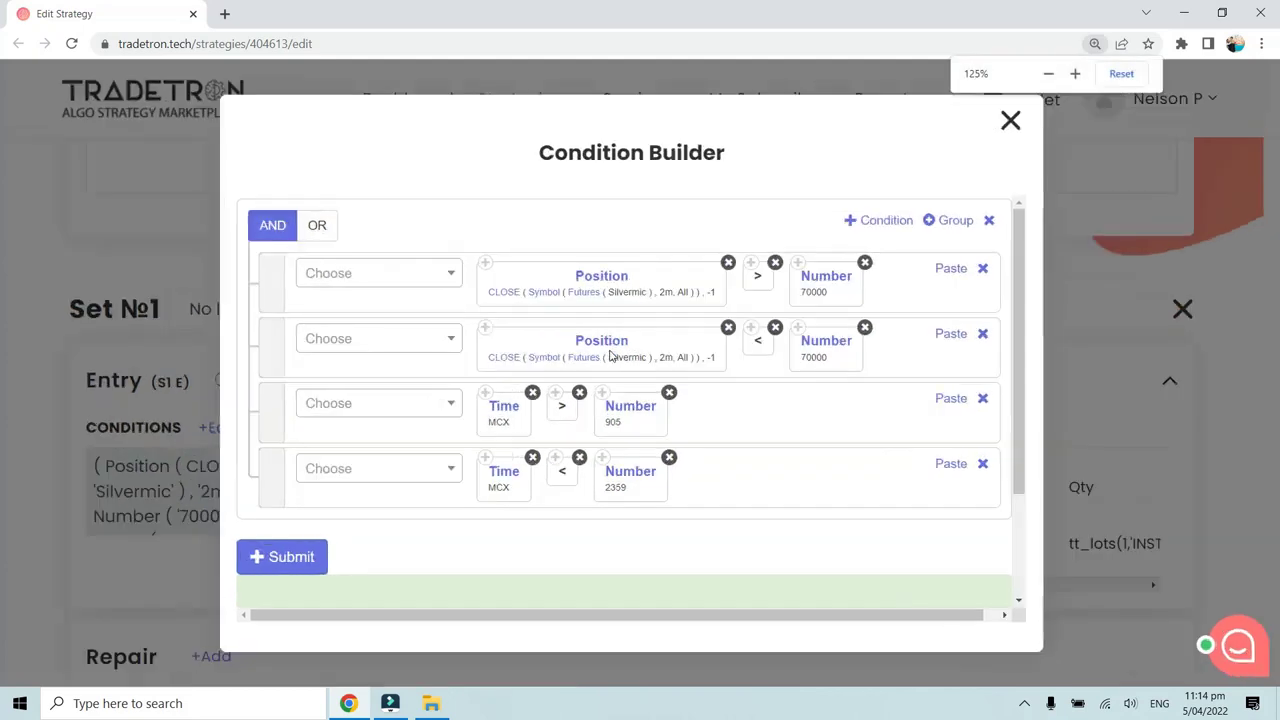
{"action": "scroll", "coordinate": [611, 356], "scroll_direction": "down", "scroll_amount": 2}
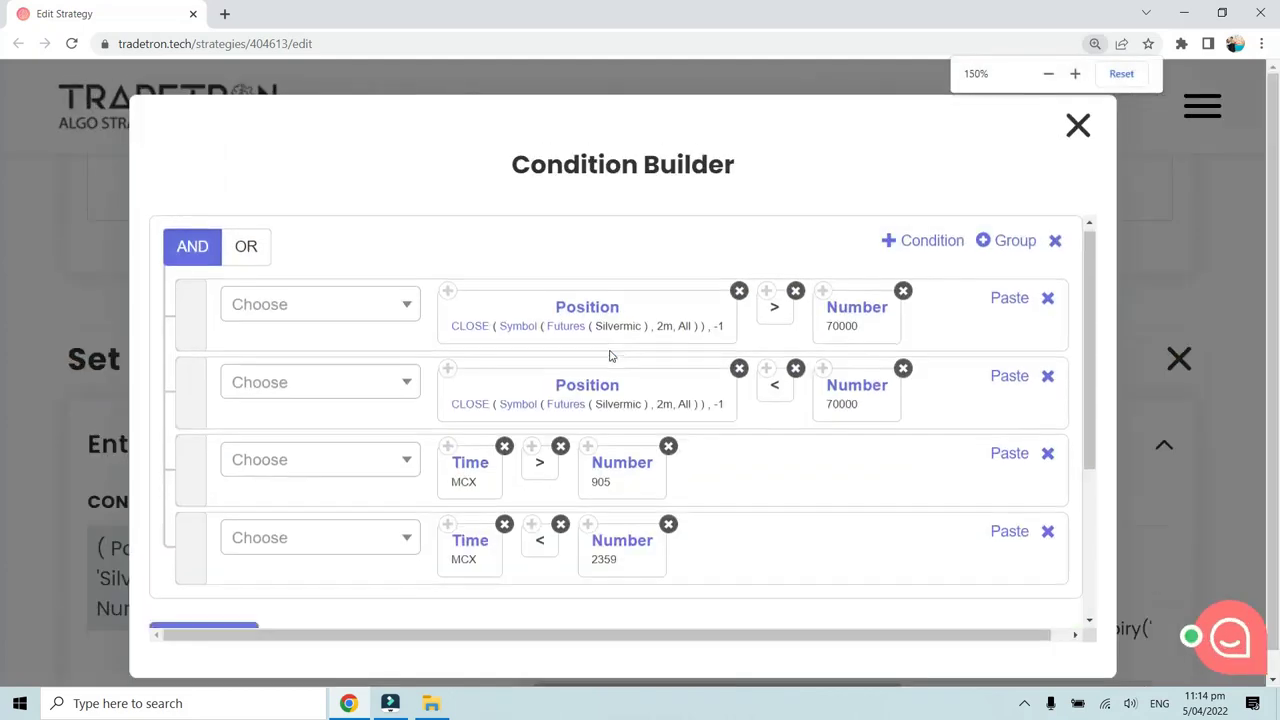
{"action": "scroll", "coordinate": [611, 356], "scroll_direction": "up", "scroll_amount": 2}
{"action": "key", "text": "ctrl+minus"}
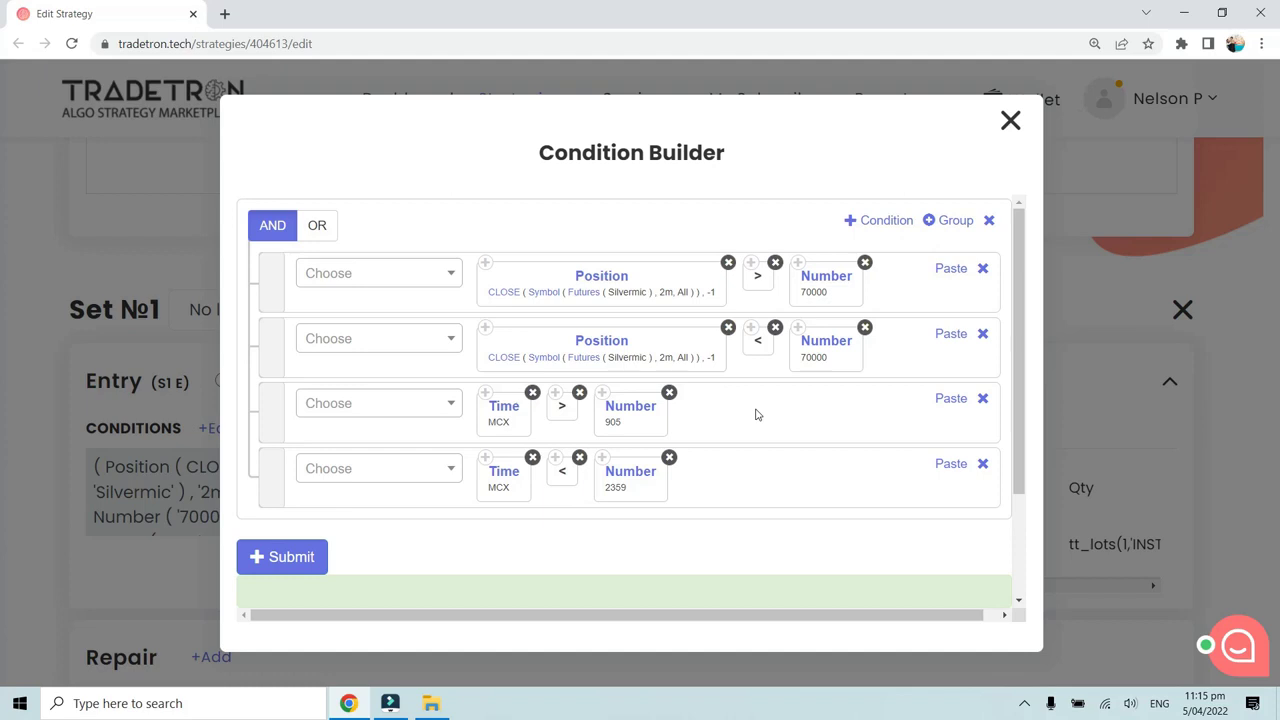
{"action": "left_click", "coordinate": [306, 556]}
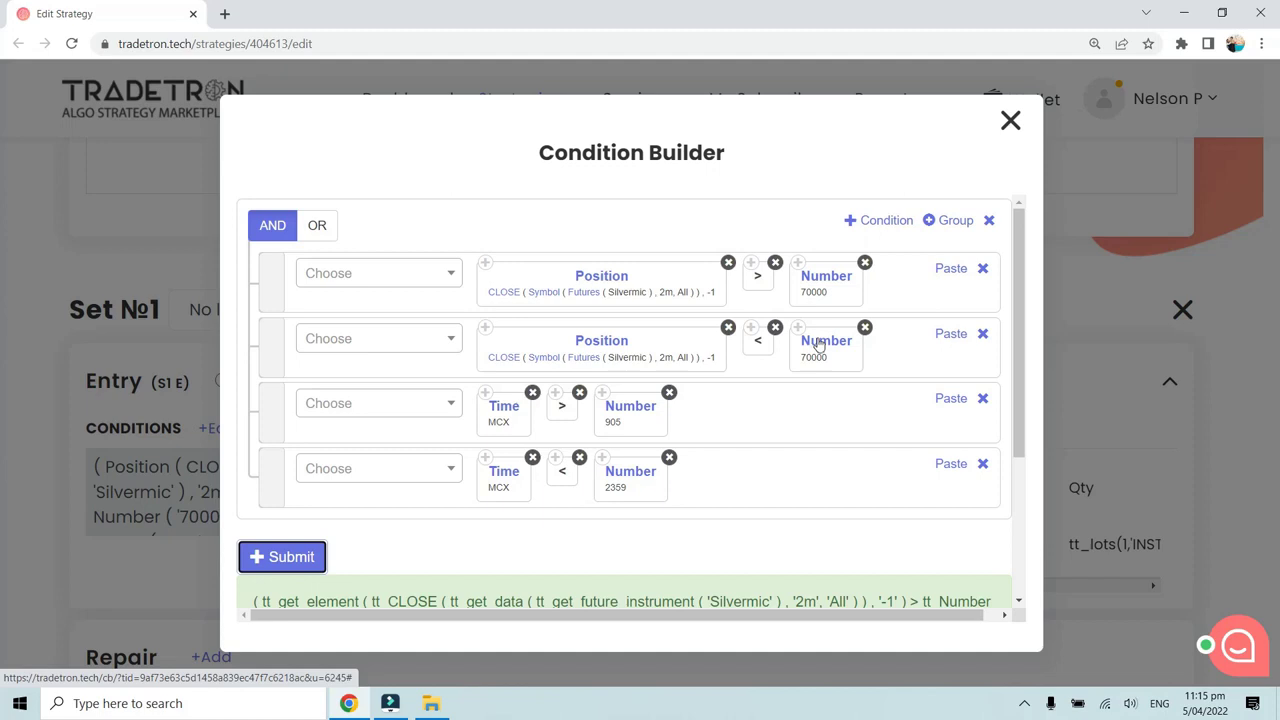
{"action": "left_click", "coordinate": [1010, 121]}
- Save the edited strategy by updating it with its existing advanced and marketplace settings
{"action": "scroll", "coordinate": [648, 418], "scroll_direction": "down", "scroll_amount": 15}
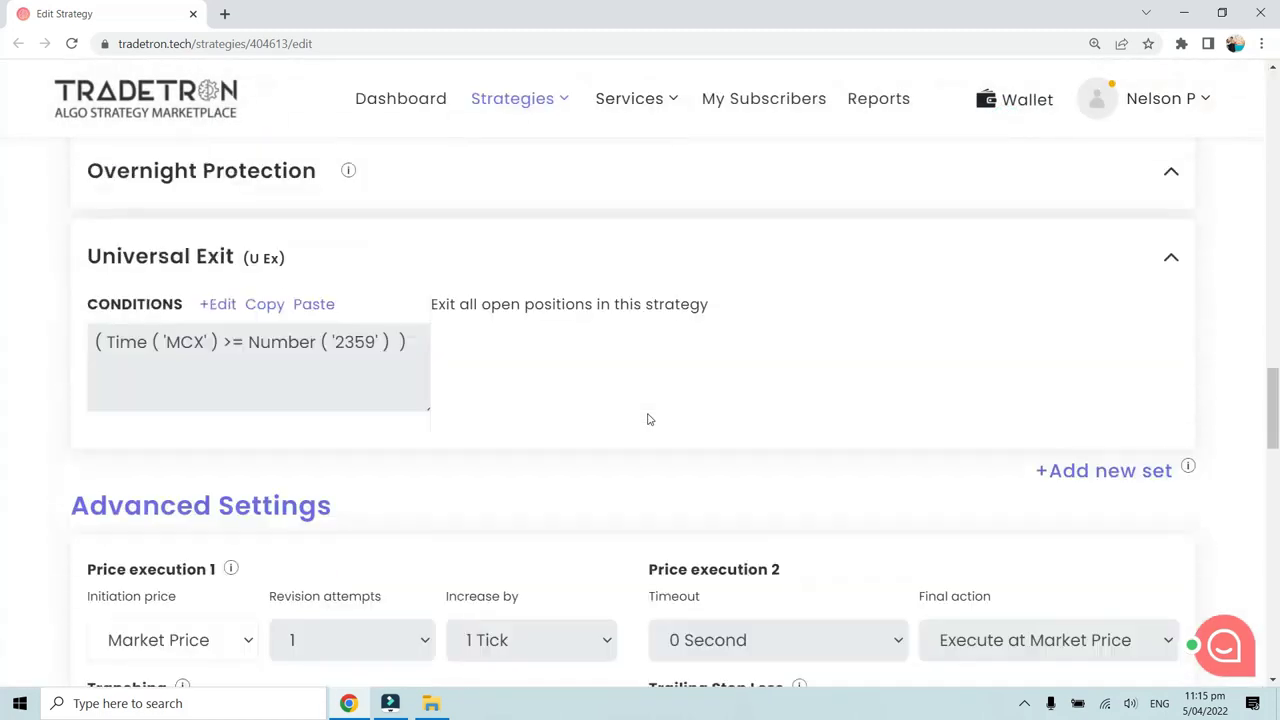
{"action": "scroll", "coordinate": [648, 418], "scroll_direction": "down", "scroll_amount": 3}
{"action": "key", "text": "ctrl+plus"}
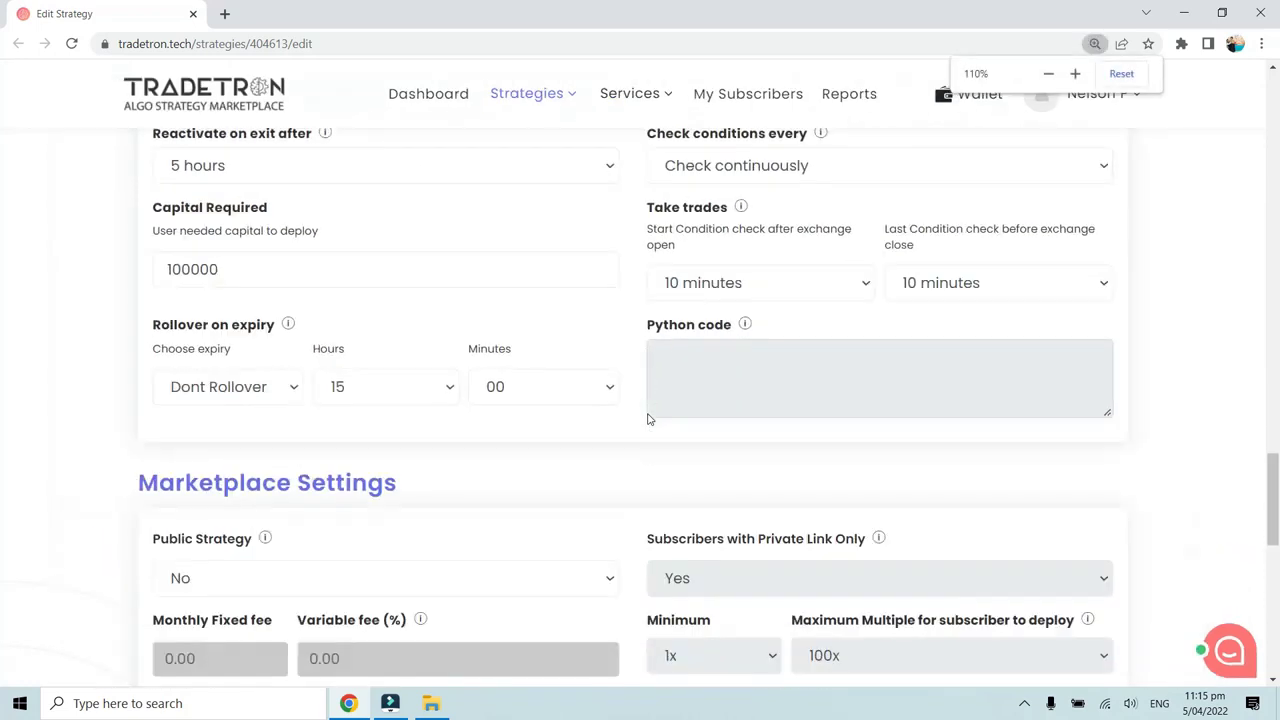
{"action": "key", "text": "ctrl+minus"}
{"action": "scroll", "coordinate": [648, 418], "scroll_direction": "down", "scroll_amount": 3}
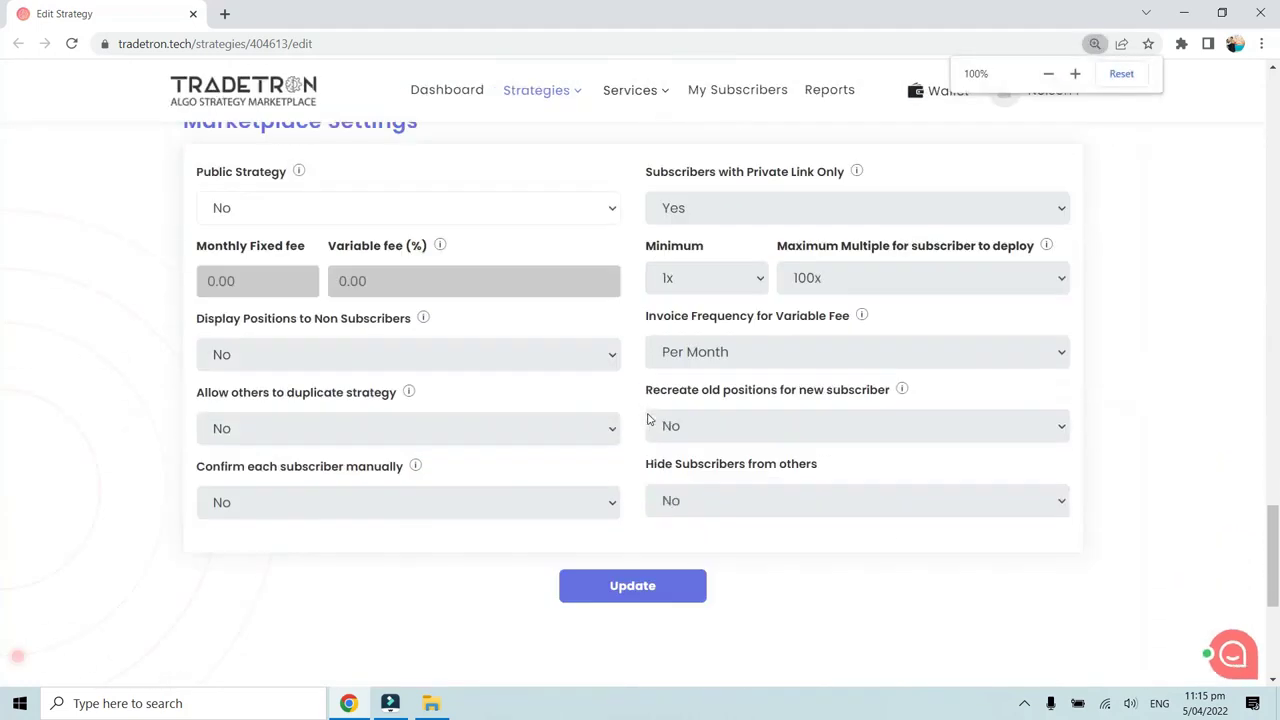
{"action": "scroll", "coordinate": [648, 418], "scroll_direction": "down", "scroll_amount": 3}
{"action": "left_click", "coordinate": [640, 426]}
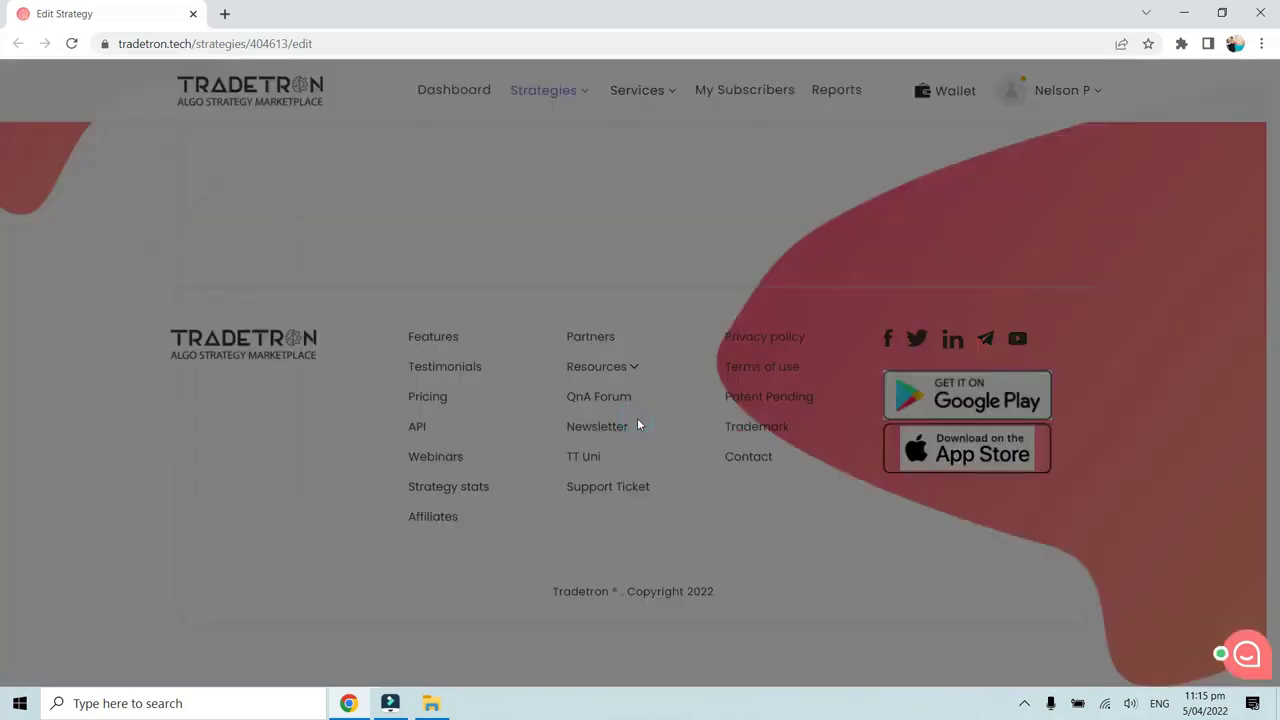
- Deploy the "Template - Silvermic on specific level" strategy at 1x in paper trading with the TT paper trading broker
{"action": "left_click", "coordinate": [537, 488]}
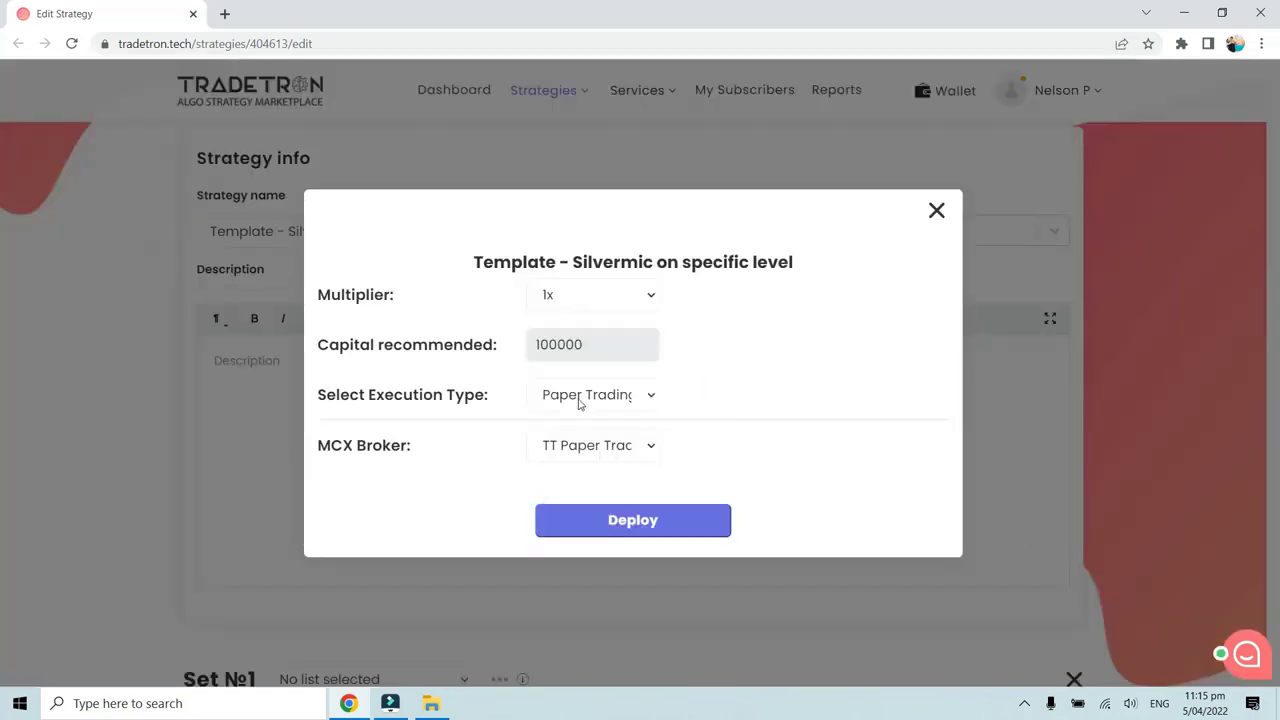
{"action": "left_click", "coordinate": [606, 528]}
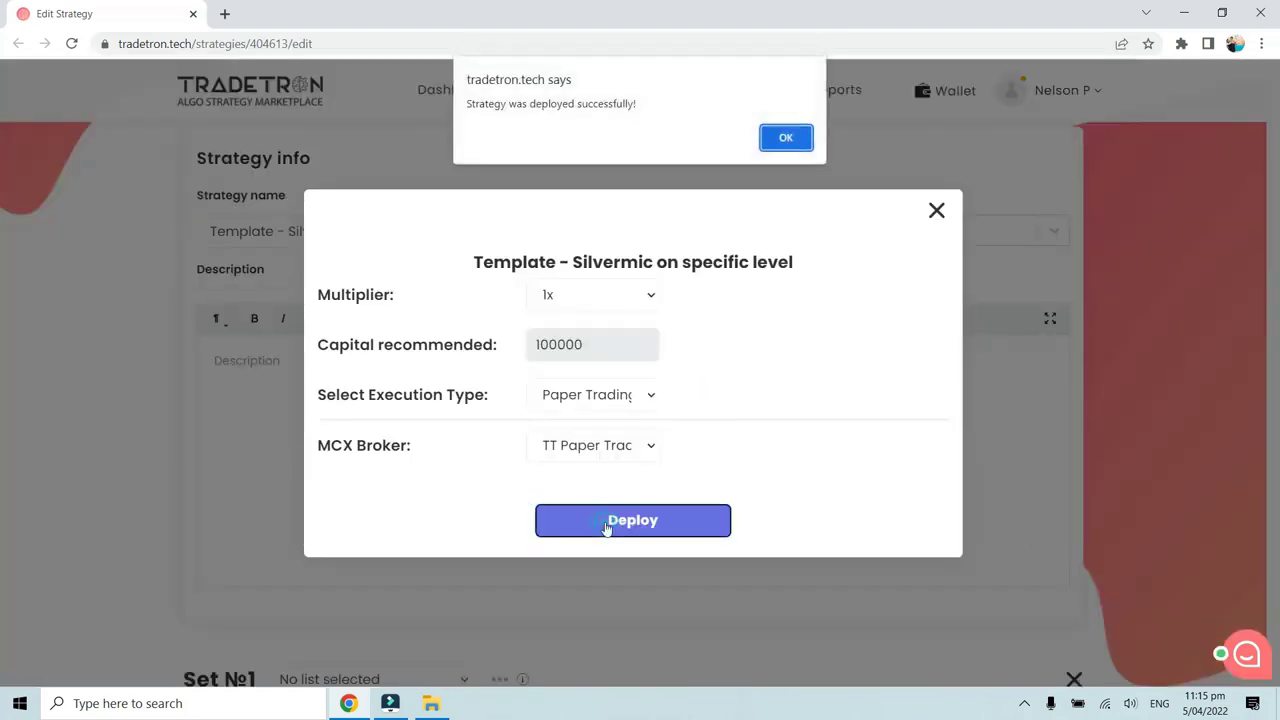
{"action": "left_click", "coordinate": [785, 140]}
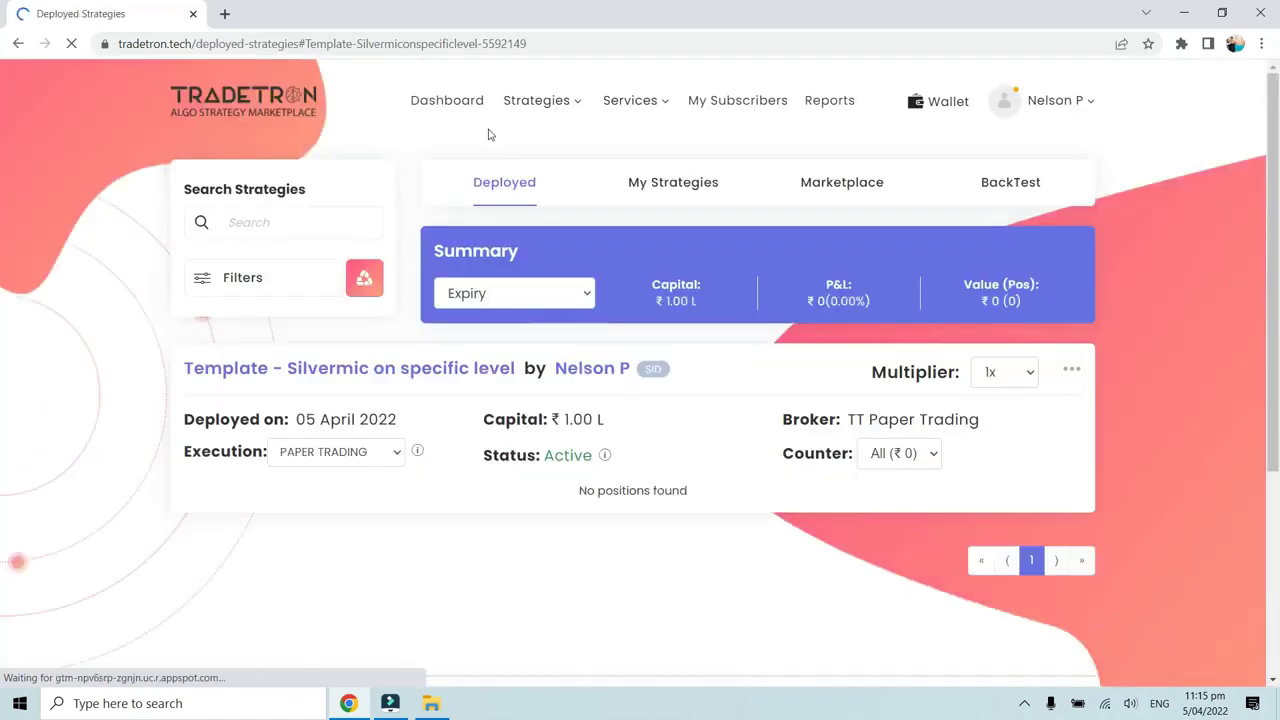
- Open the deployed Silvermic strategy's edit page in a new browser tab
{"action": "left_click", "coordinate": [740, 362]}
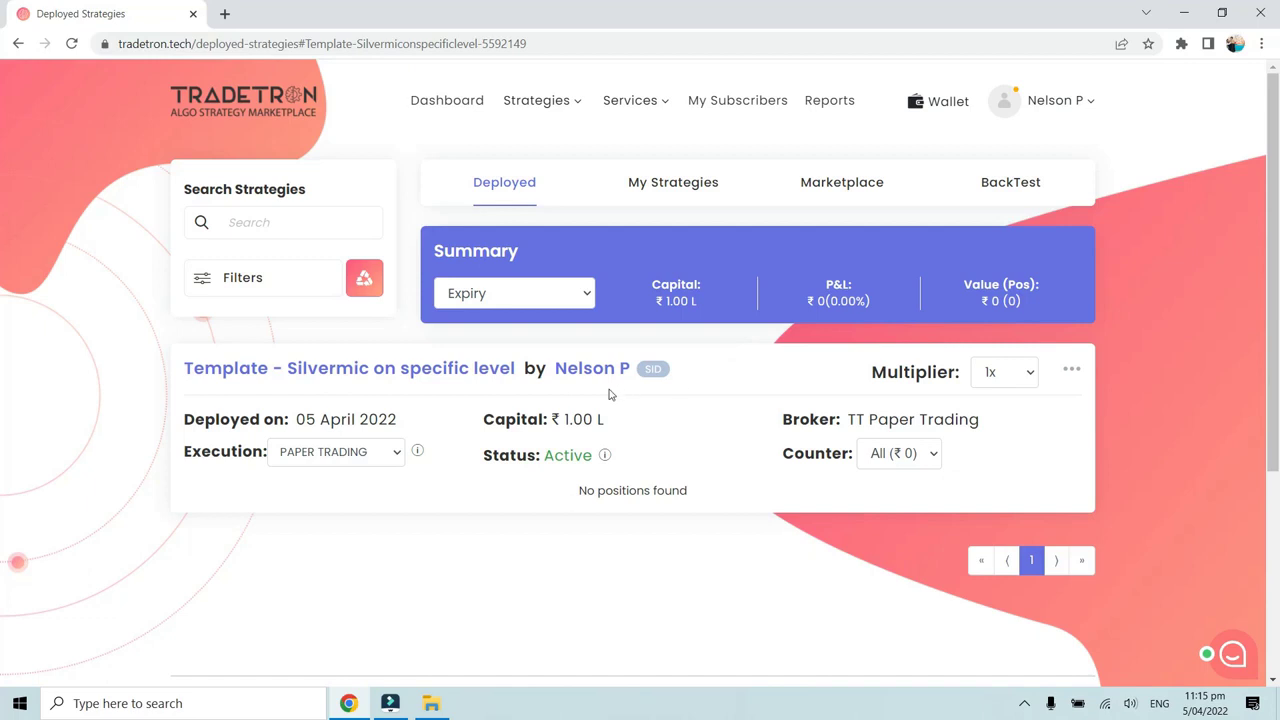
{"action": "left_click", "coordinate": [734, 394]}
{"action": "left_click", "coordinate": [1071, 370]}
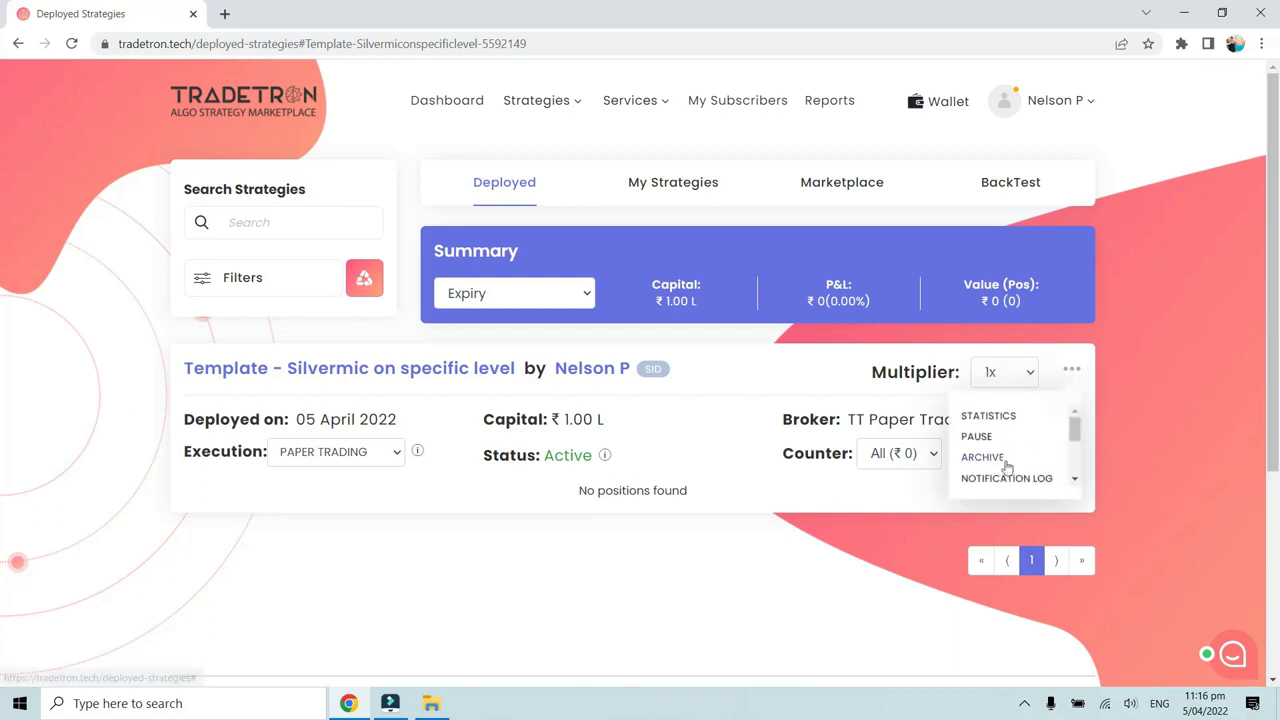
{"action": "scroll", "coordinate": [1007, 467], "scroll_direction": "down", "scroll_amount": 2}
{"action": "scroll", "coordinate": [1007, 467], "scroll_direction": "down", "scroll_amount": 3}
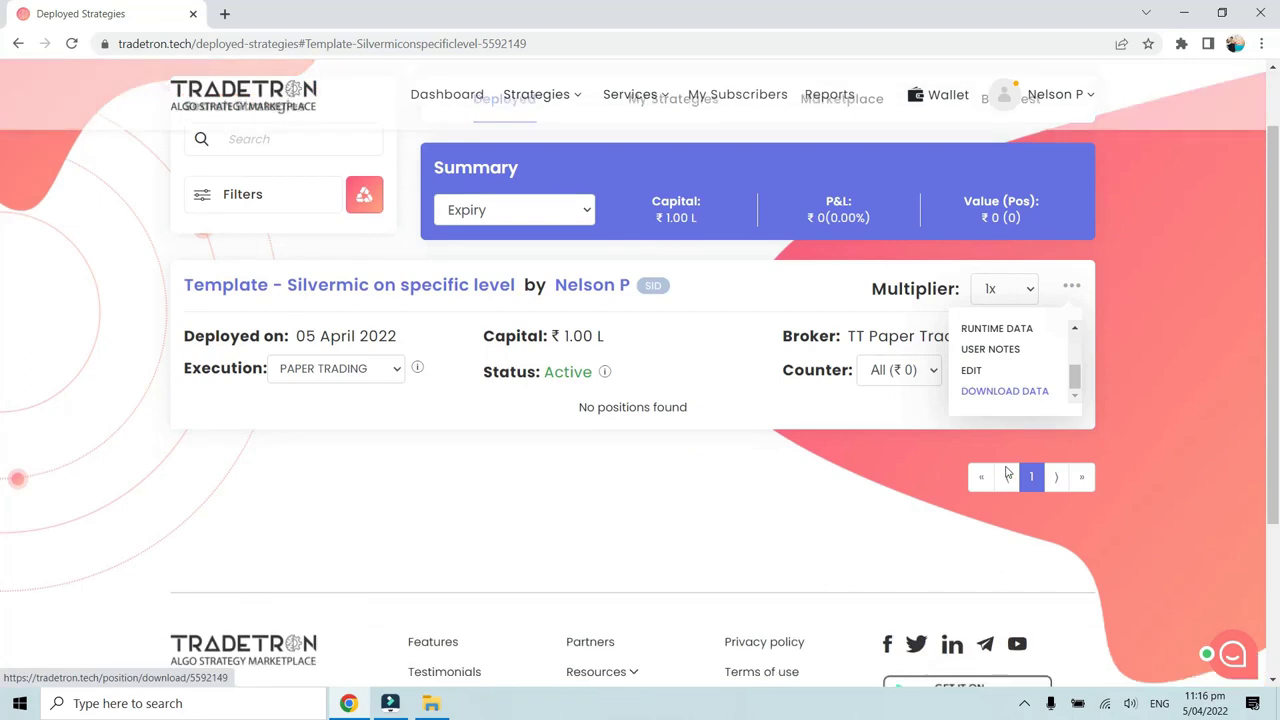
{"action": "left_click", "coordinate": [686, 347]}
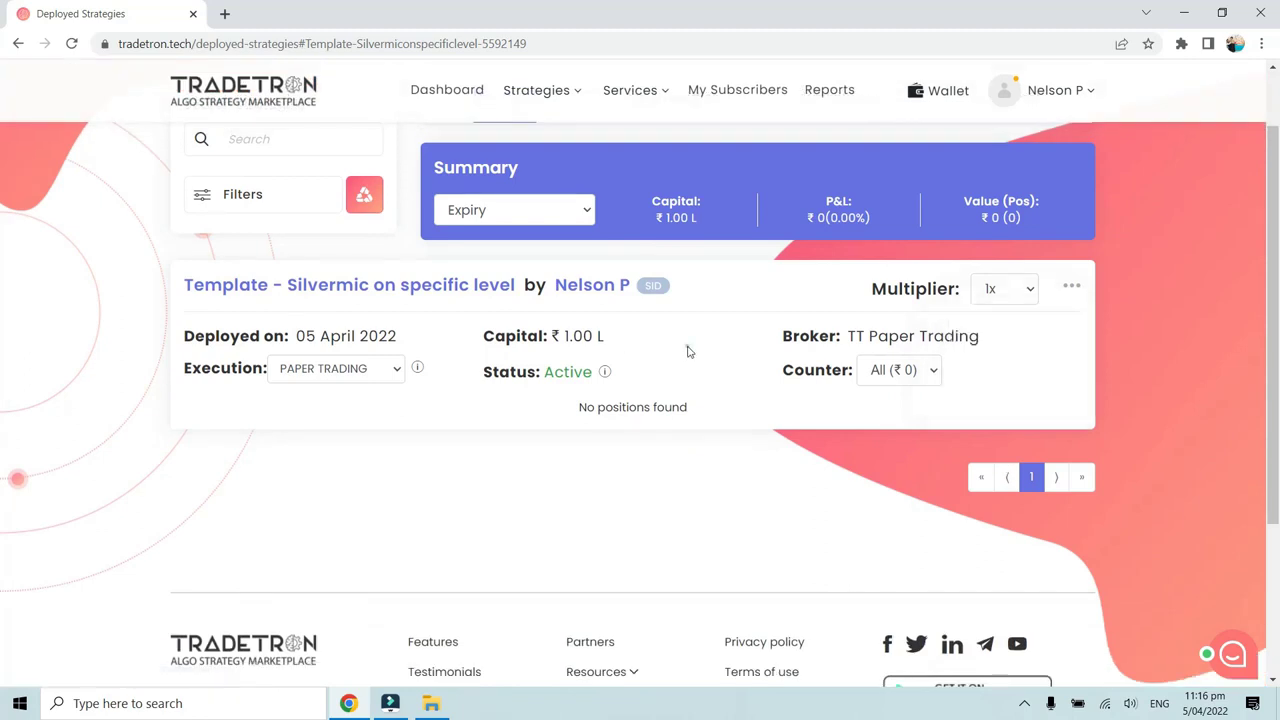
{"action": "left_click", "coordinate": [1069, 287]}
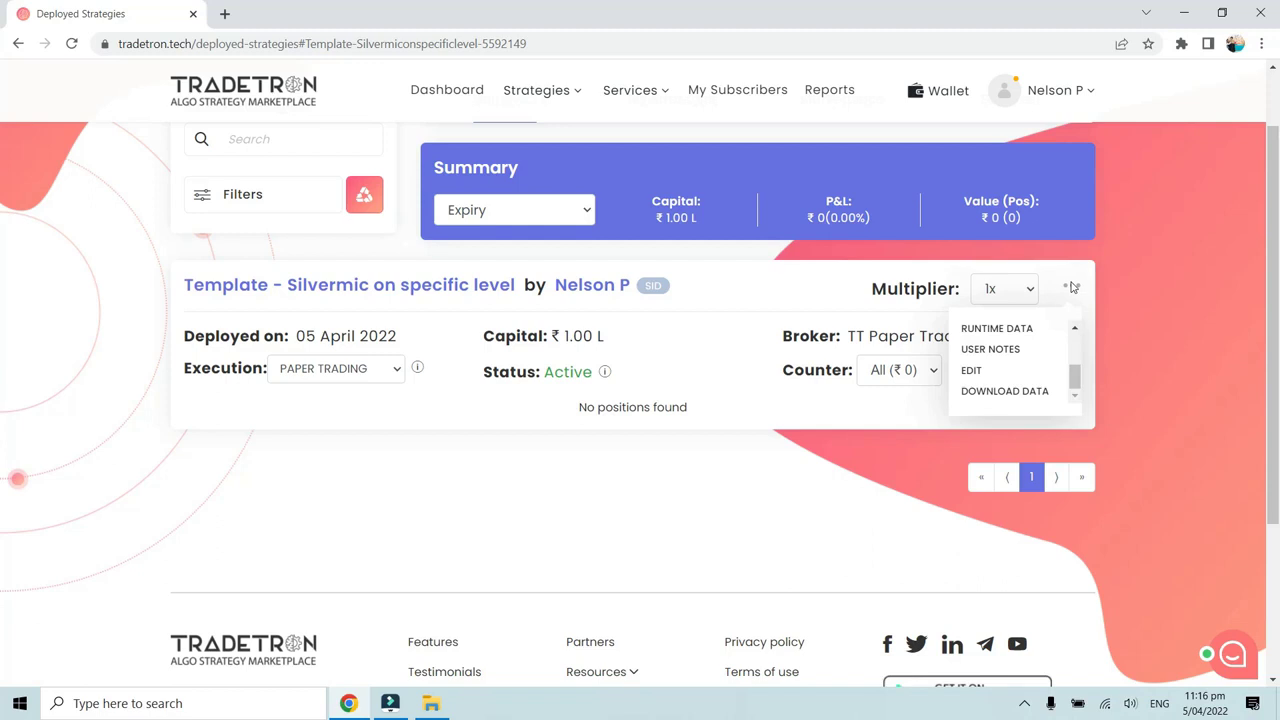
{"action": "right_click", "coordinate": [968, 373]}
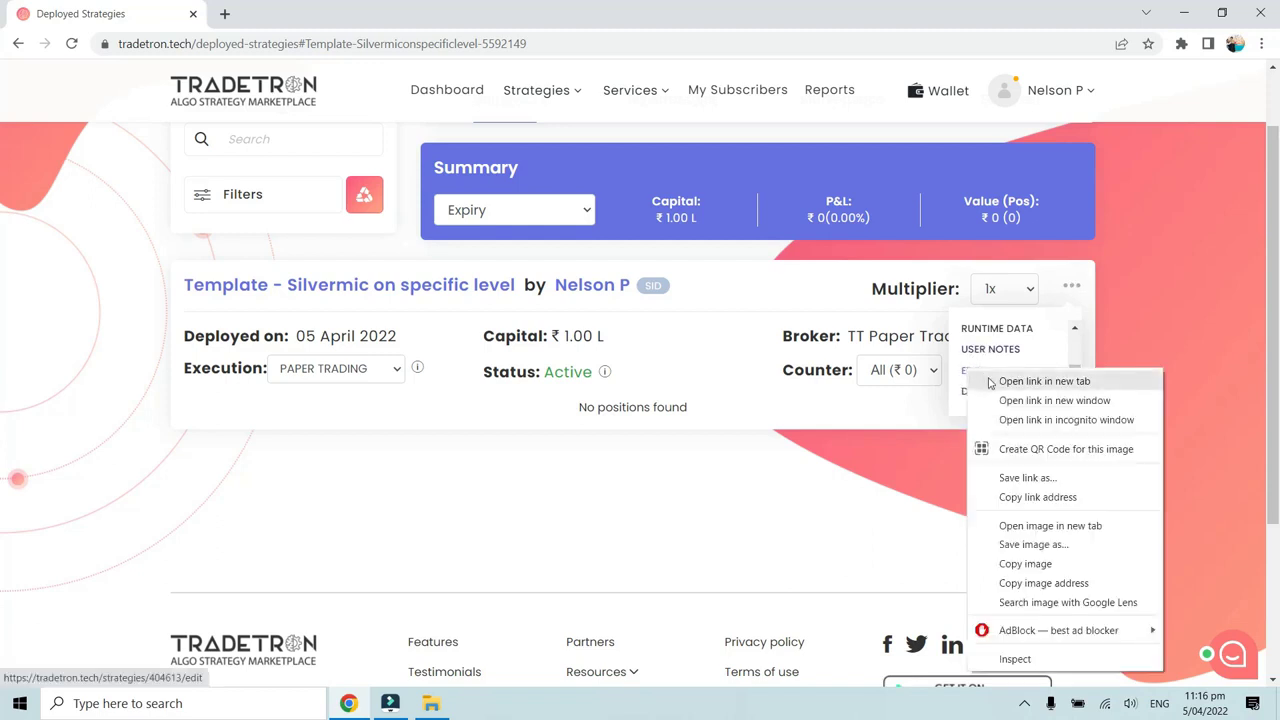
{"action": "left_click", "coordinate": [988, 379]}
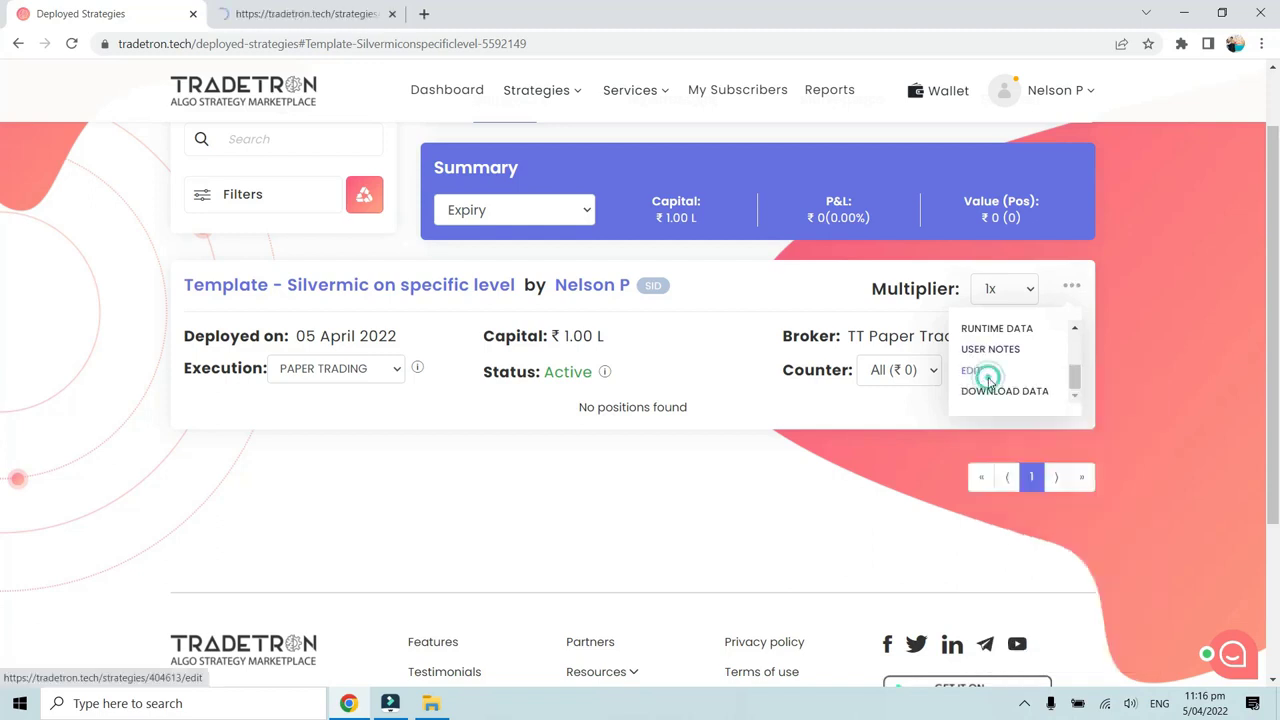
{"action": "left_click", "coordinate": [312, 8]}
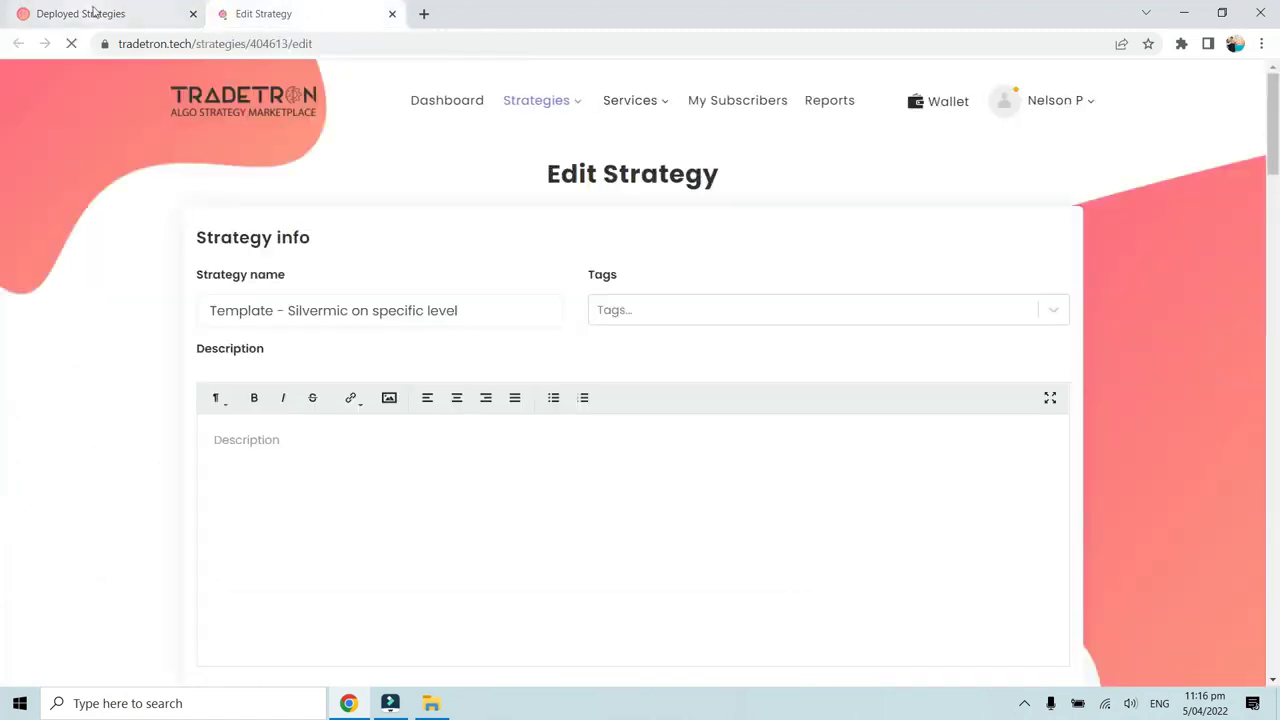
- Open the Set 1 entry conditions in the condition builder from the strategy's edit page
{"action": "left_click", "coordinate": [96, 13]}
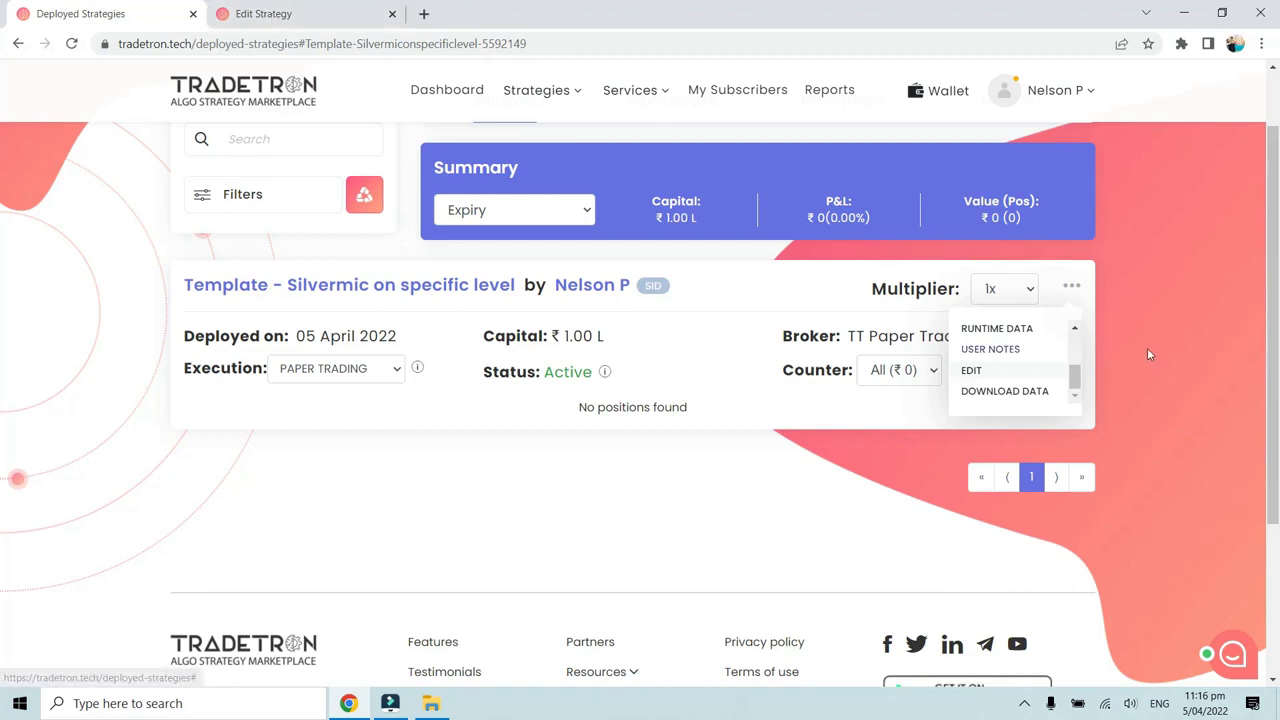
{"action": "left_click", "coordinate": [272, 16]}
{"action": "scroll", "coordinate": [350, 448], "scroll_direction": "down", "scroll_amount": 4}
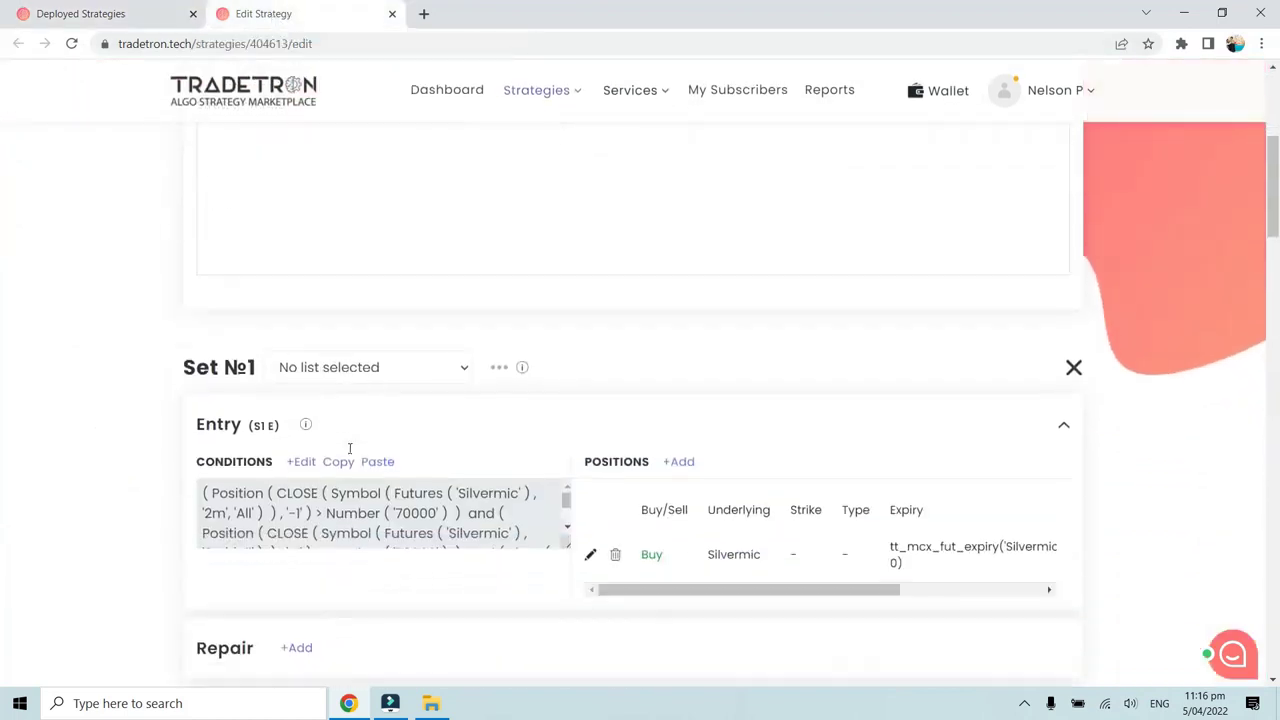
{"action": "left_click", "coordinate": [303, 437]}
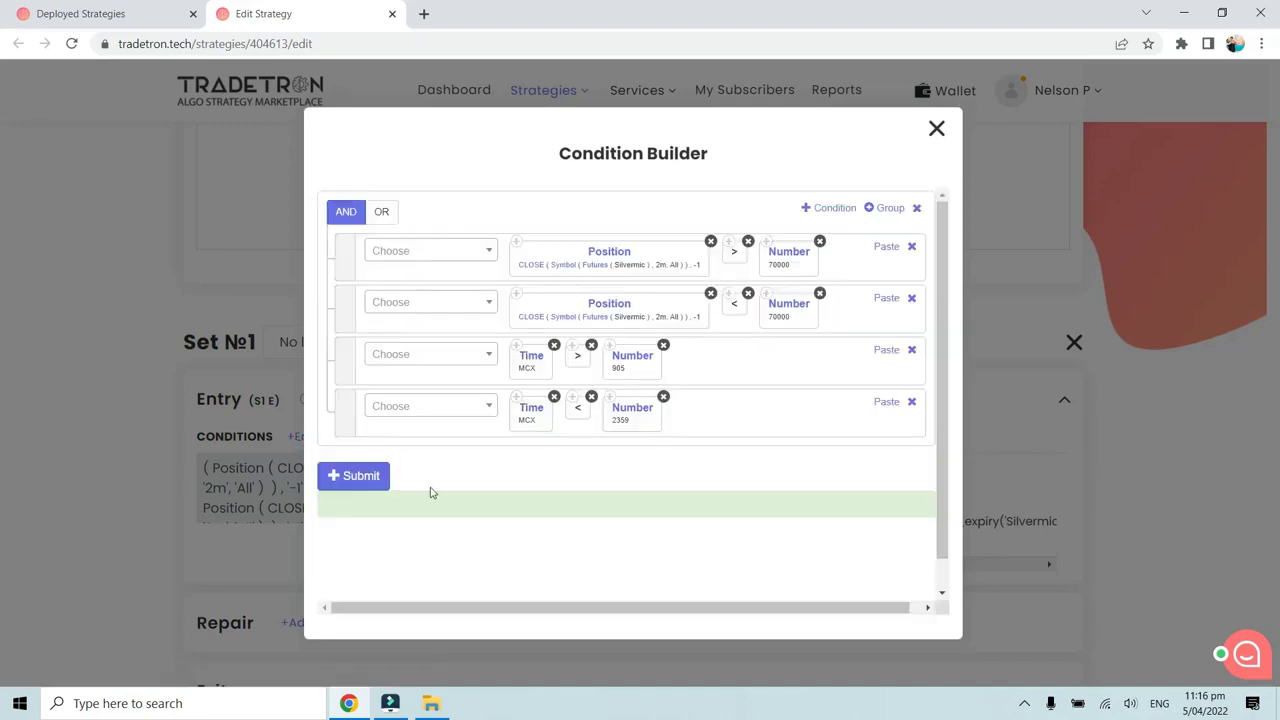
{"action": "left_click", "coordinate": [435, 477]}
- Toggle the operator joining the four entry conditions between AND and OR, ending on OR
{"action": "left_click", "coordinate": [382, 215]}
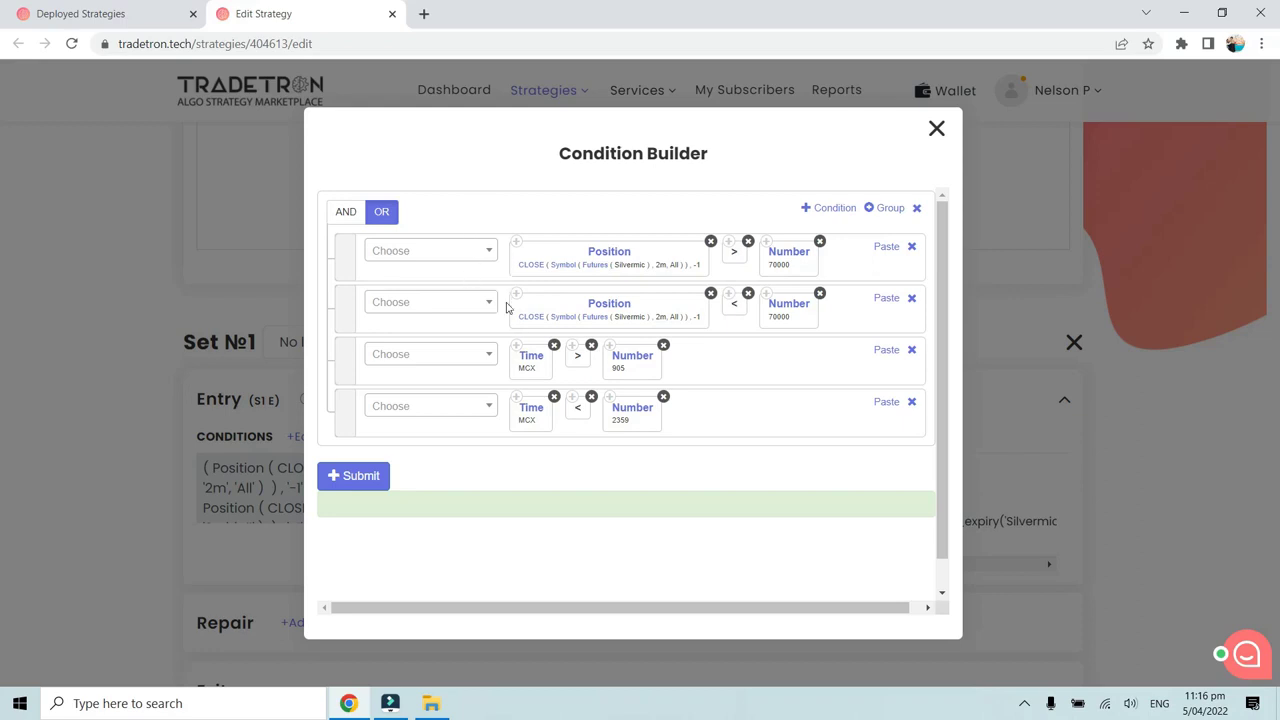
{"action": "key", "text": "ctrl+plus"}
{"action": "key", "text": "ctrl+plus"}
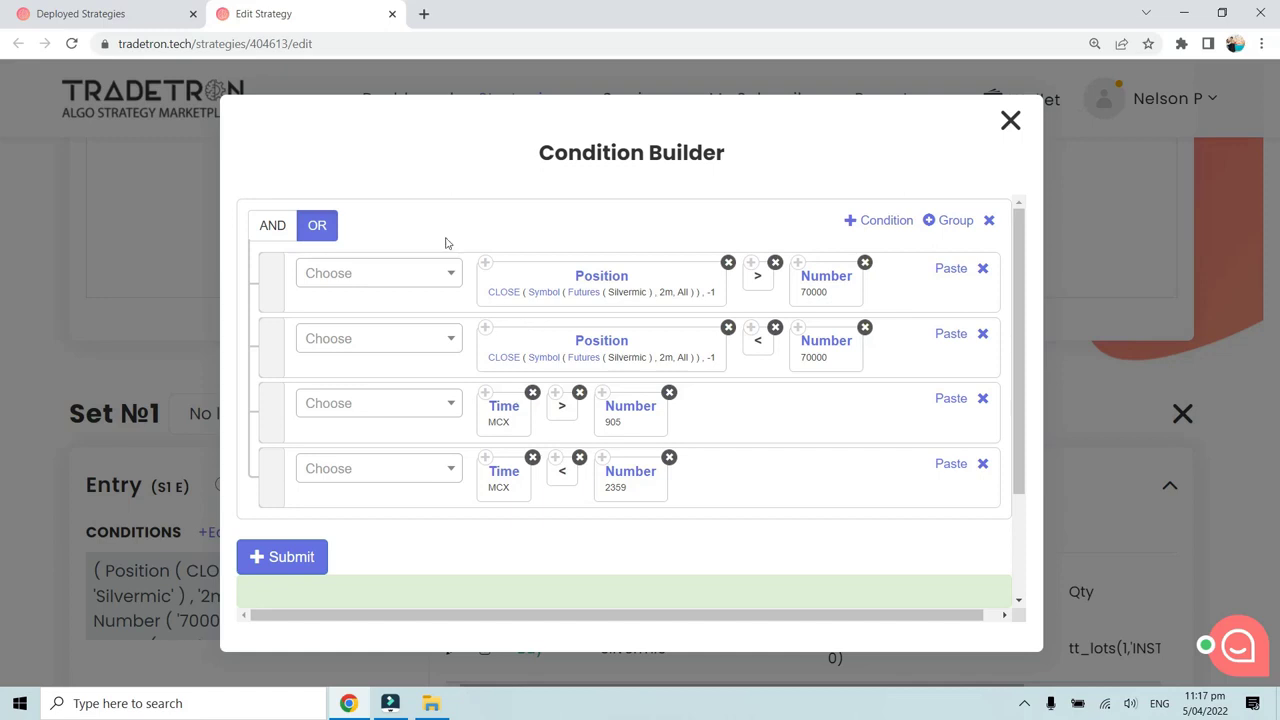
{"action": "left_click", "coordinate": [267, 224]}
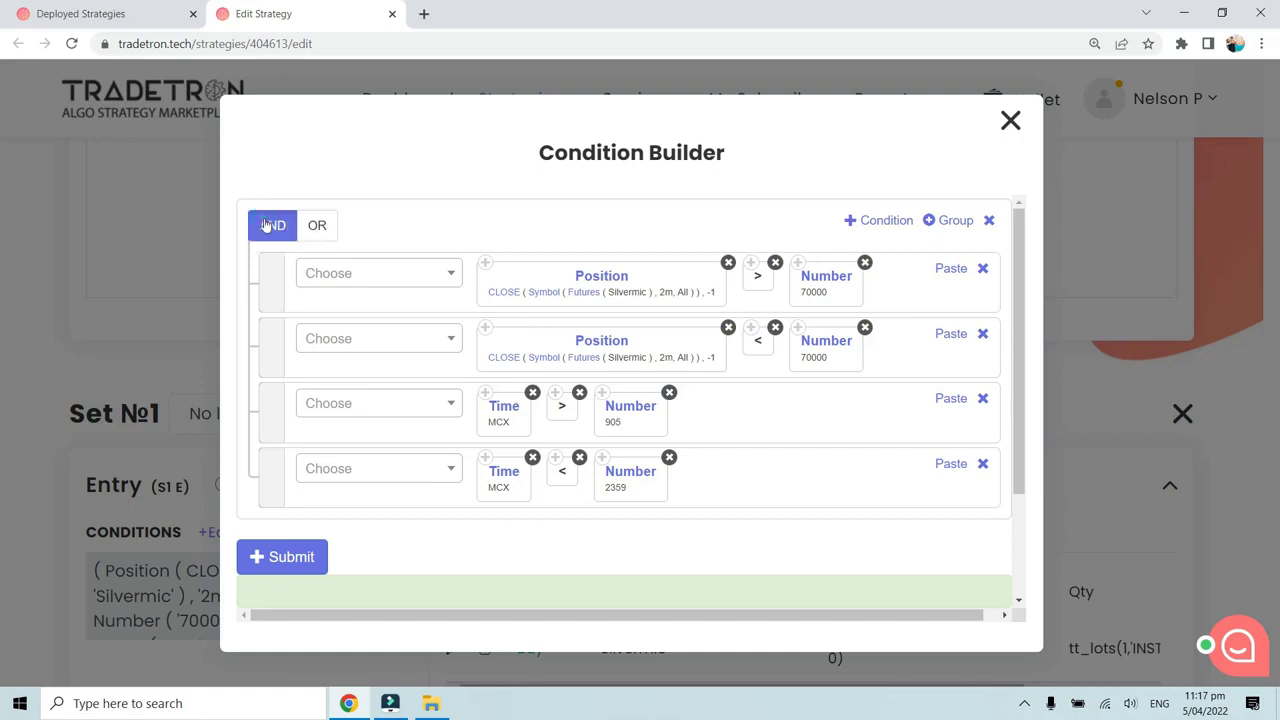
{"action": "left_click", "coordinate": [316, 226]}
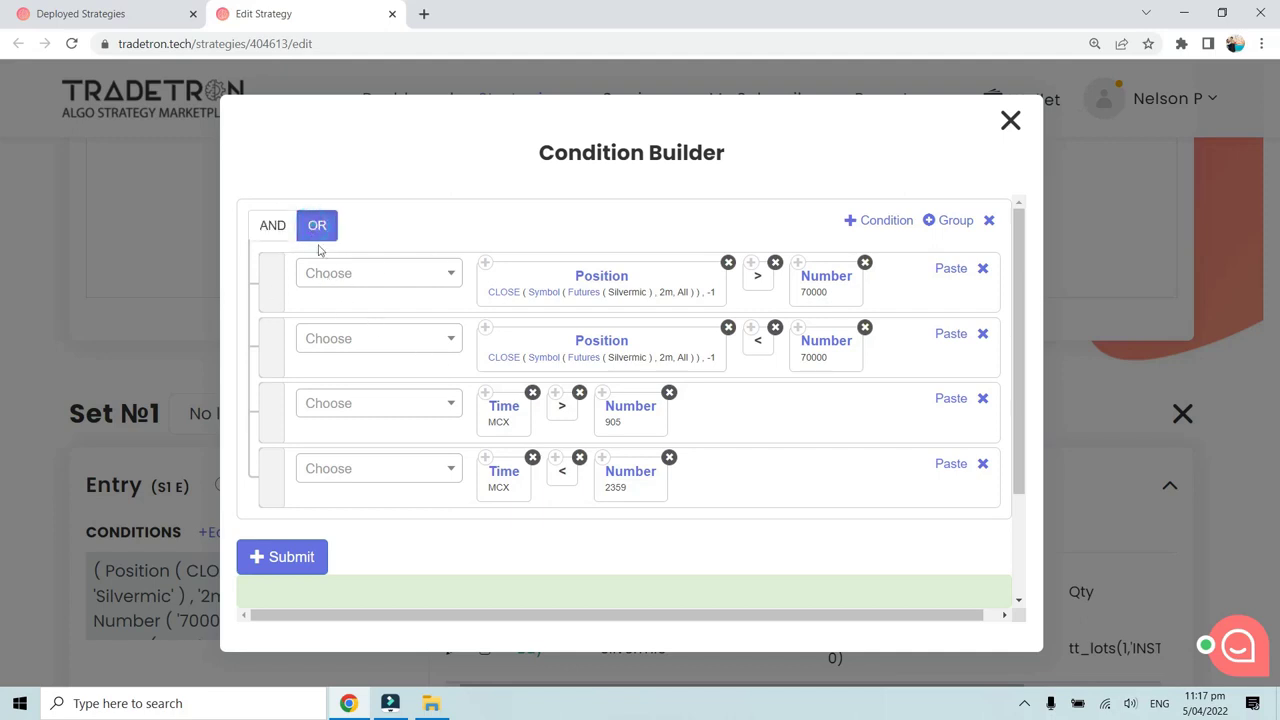
{"action": "left_click", "coordinate": [267, 230]}
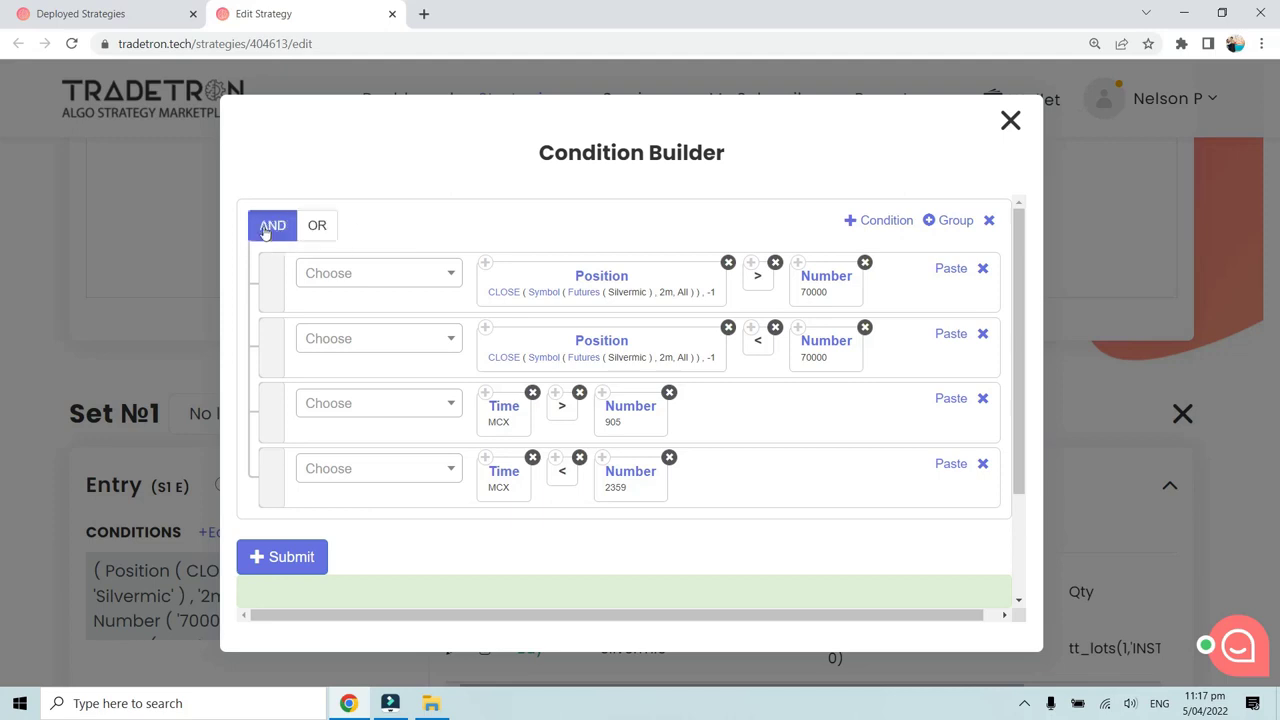
{"action": "left_click", "coordinate": [316, 230]}
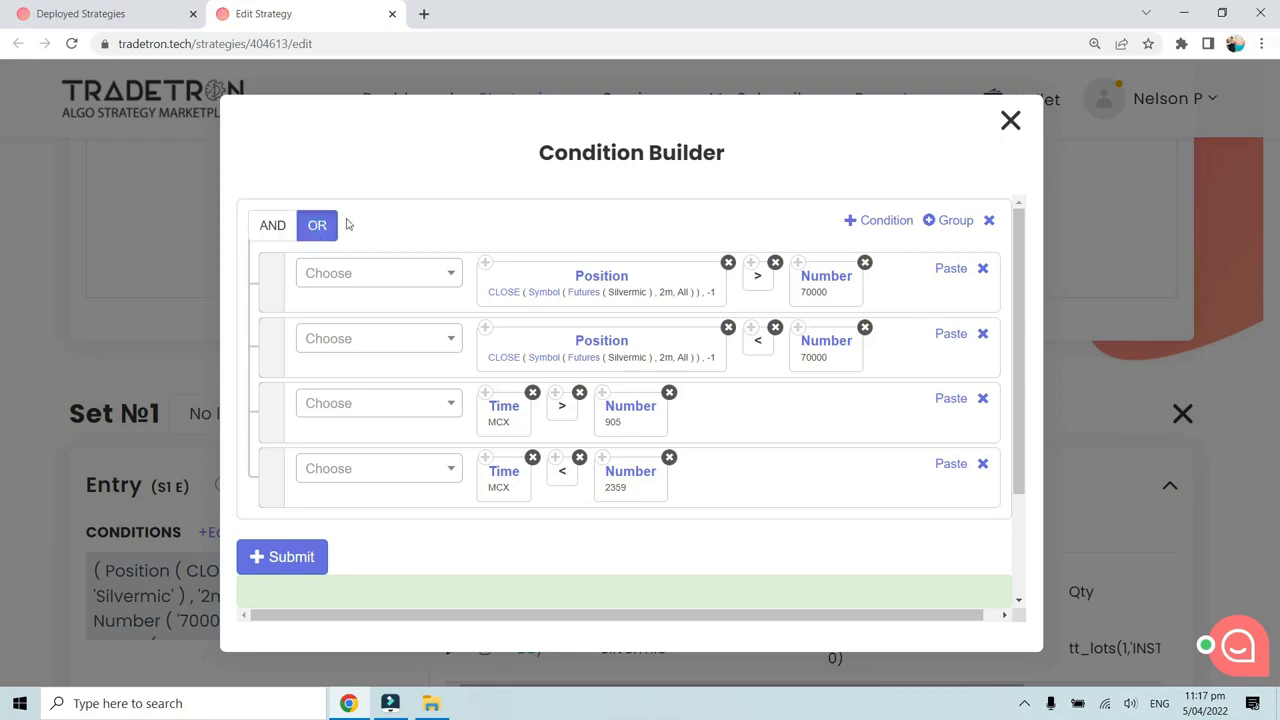
- Reload the deployed strategies page to check the strategy's status and positions, and return to its entry conditions
{"action": "left_click", "coordinate": [130, 14]}
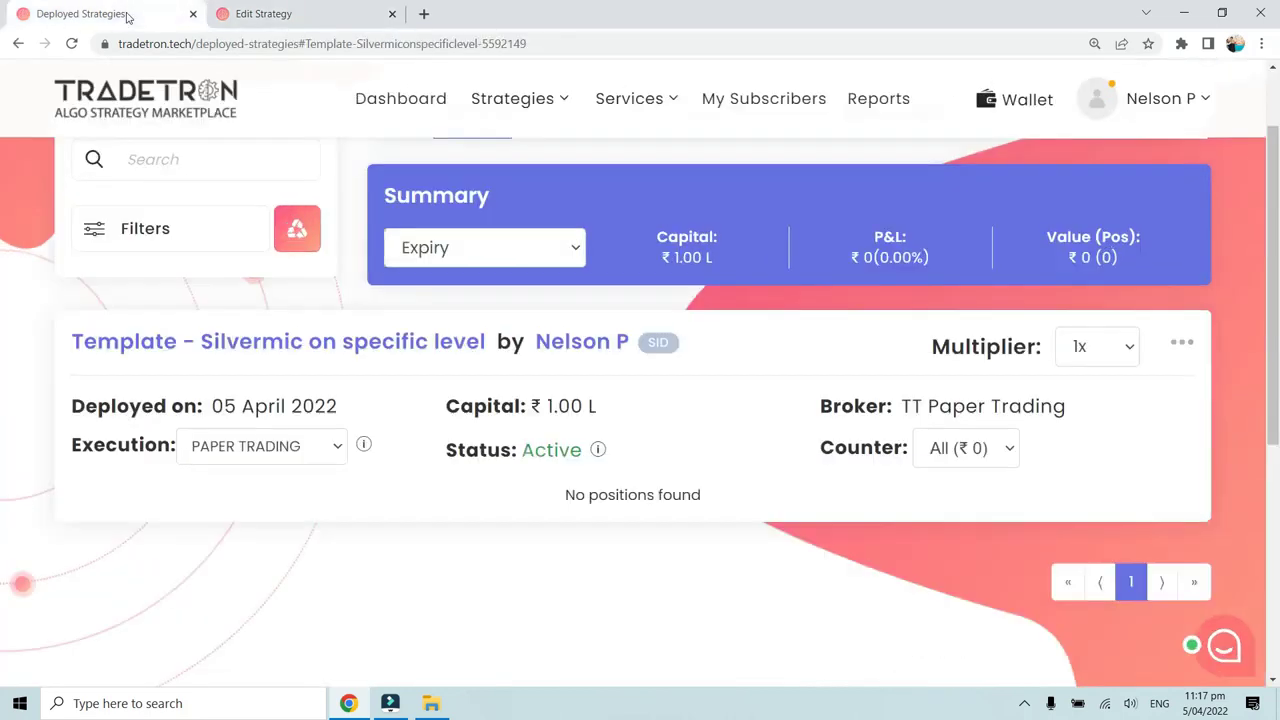
{"action": "key", "text": "ctrl+minus"}
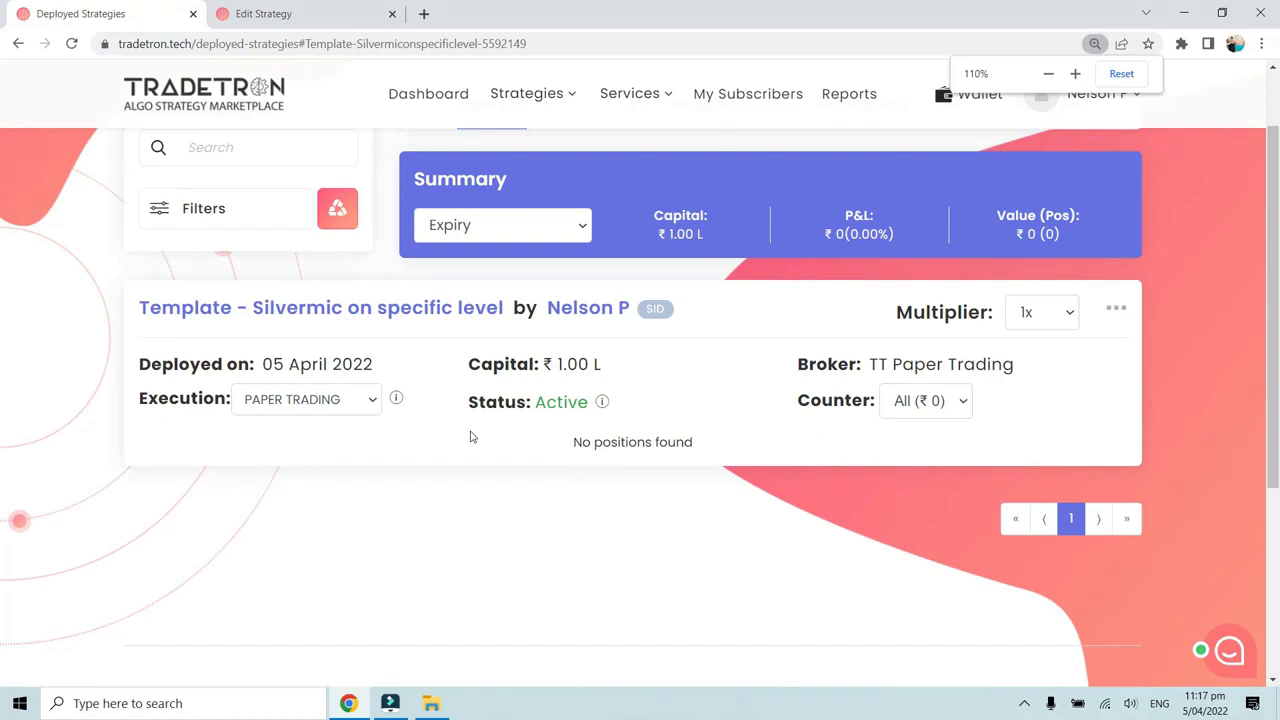
{"action": "left_click", "coordinate": [72, 43]}
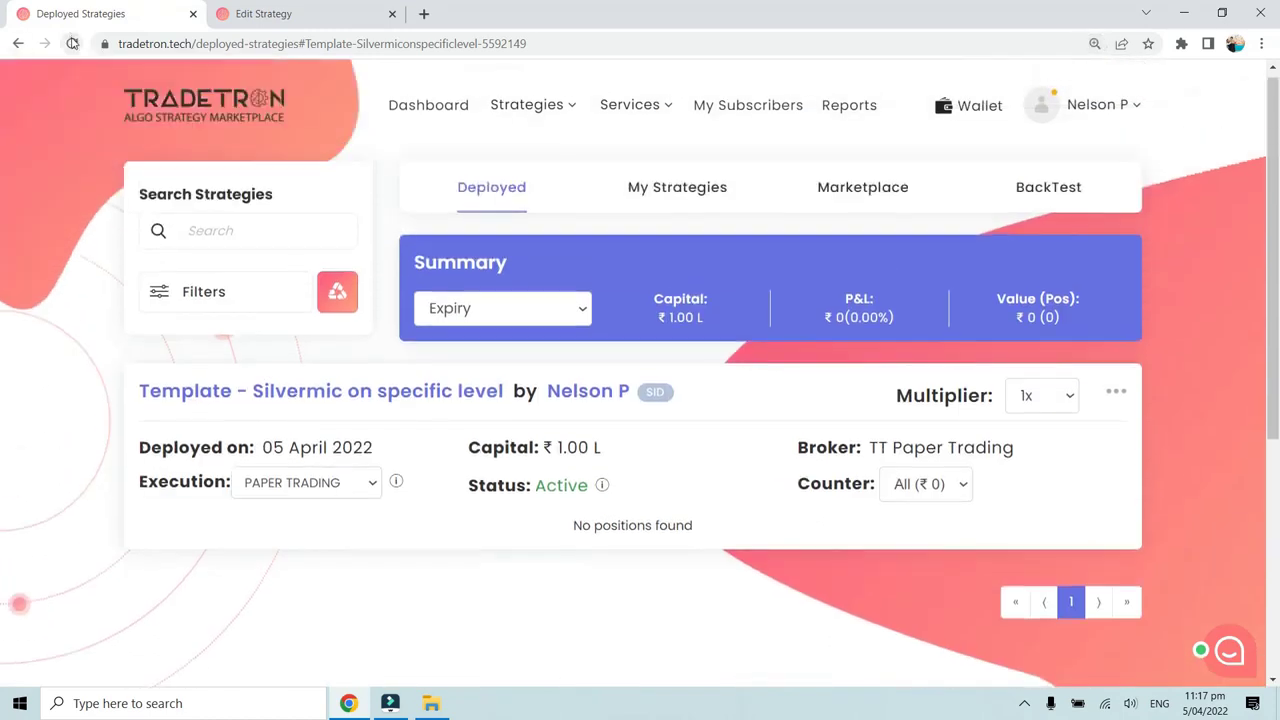
{"action": "left_click", "coordinate": [72, 43]}
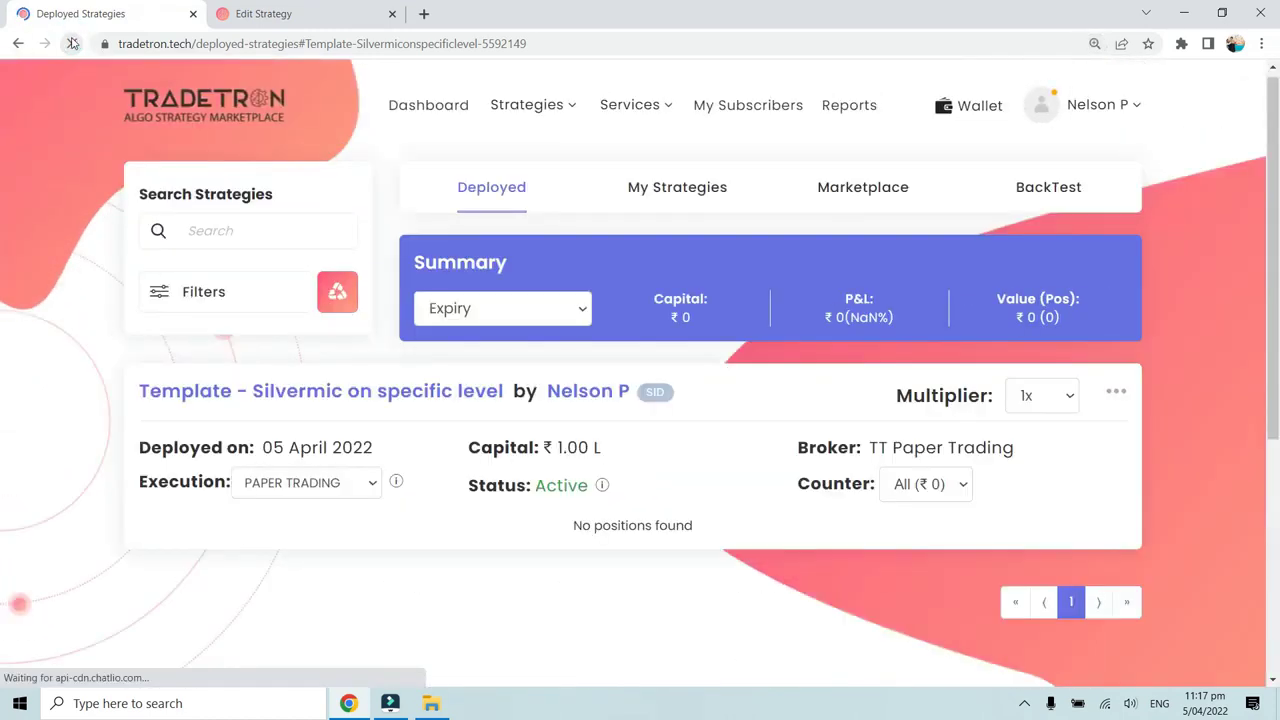
{"action": "left_click", "coordinate": [320, 12]}
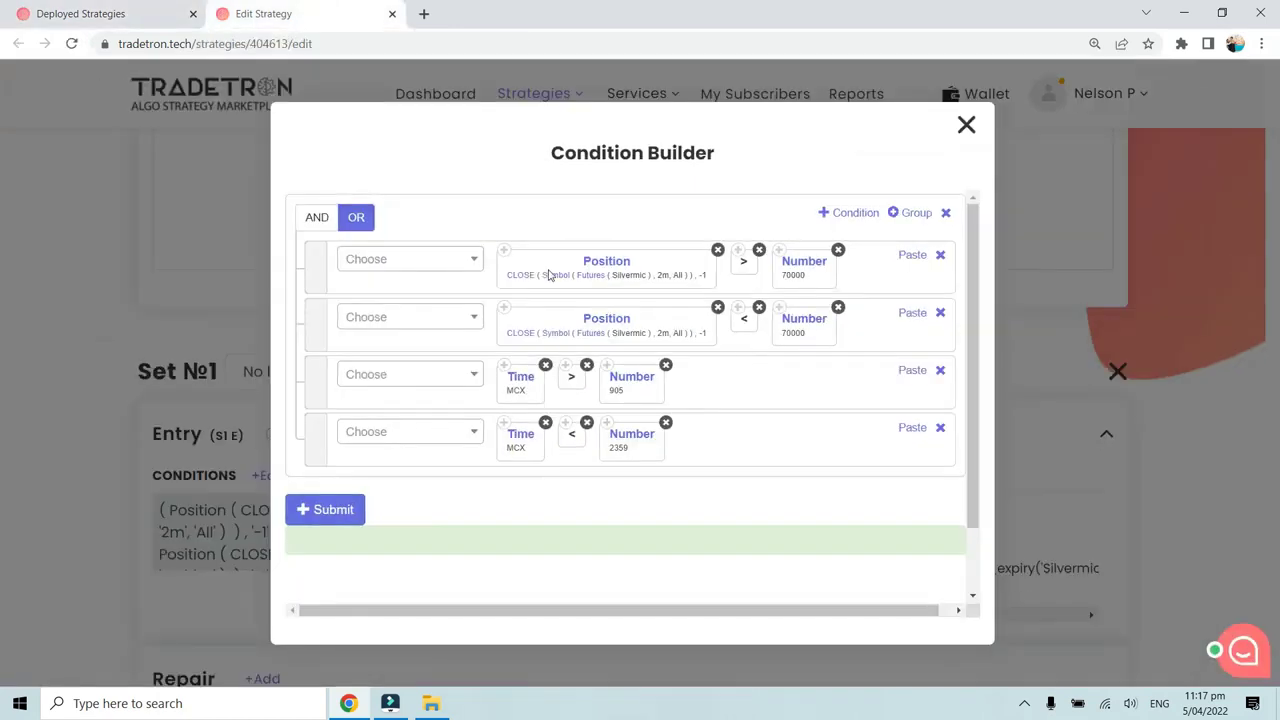
- Submit the Set 1 entry conditions joined with OR and close the condition builder
{"action": "key", "text": "ctrl+plus"}
{"action": "key", "text": "ctrl+plus"}
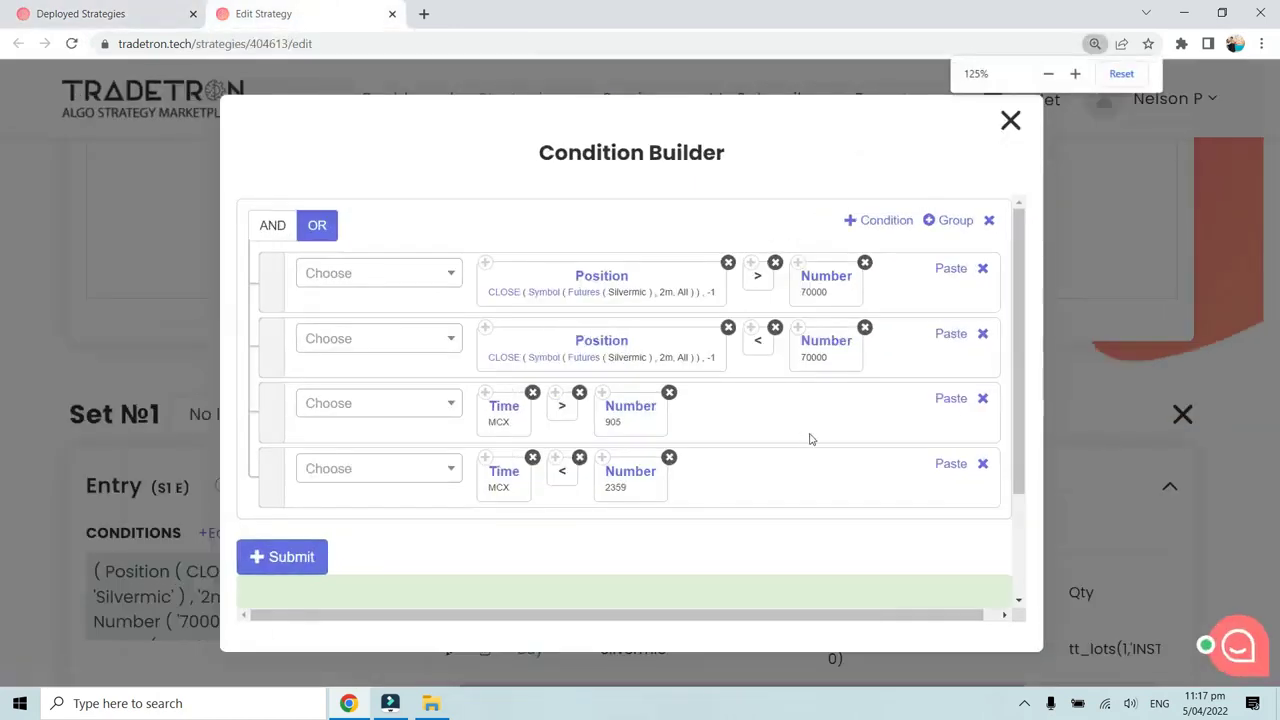
{"action": "left_click", "coordinate": [777, 483]}
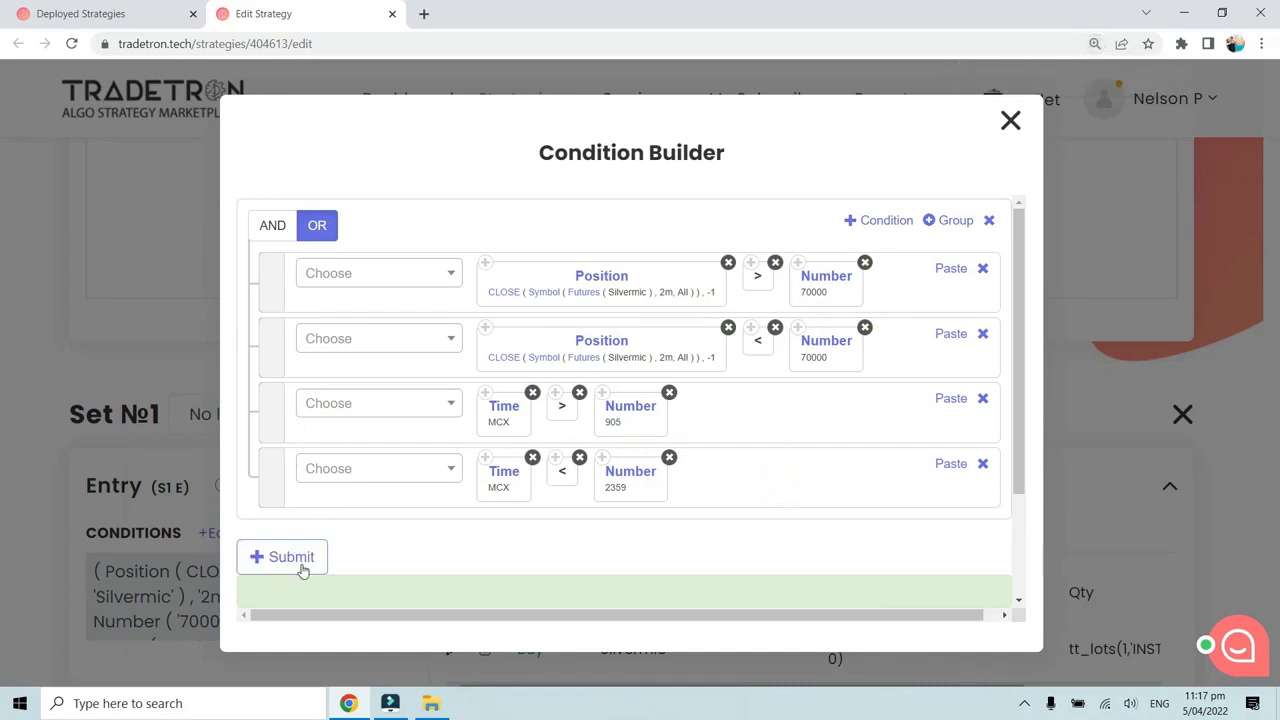
{"action": "left_click", "coordinate": [300, 566]}
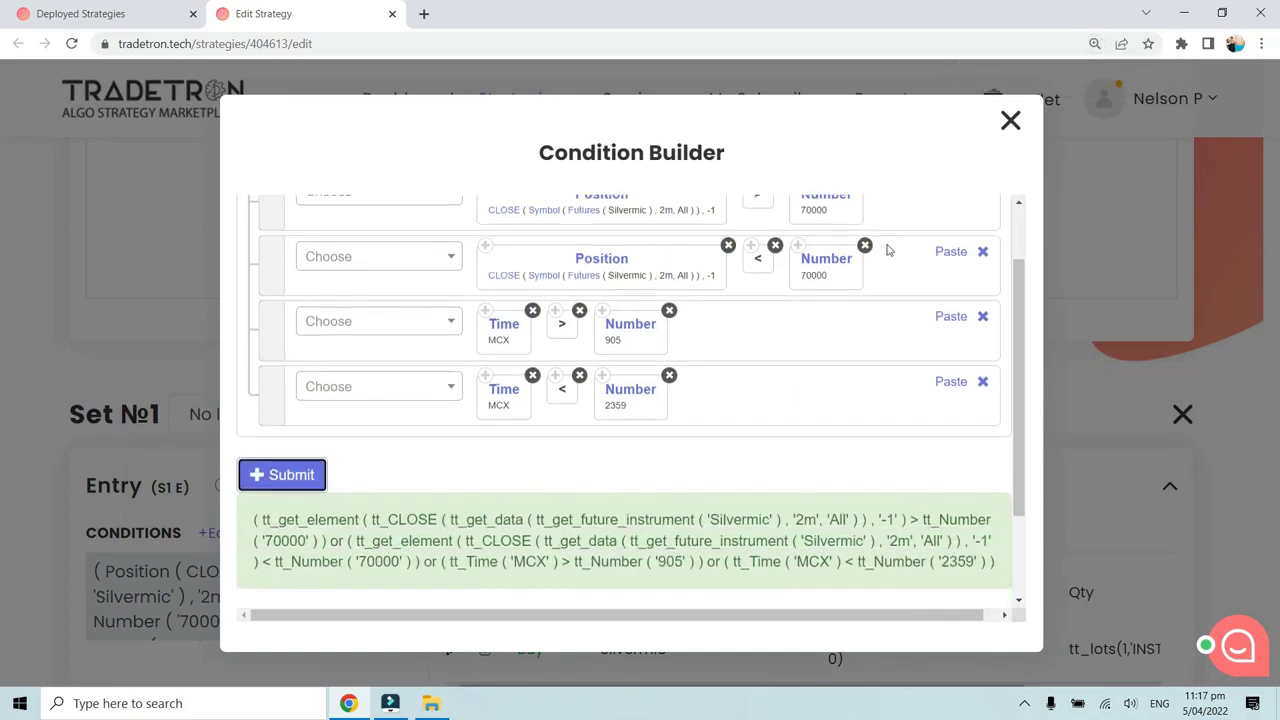
{"action": "left_click", "coordinate": [1010, 122]}
- Save the updated Silvermic strategy and dismiss the confirmation without deploying or backtesting
{"action": "scroll", "coordinate": [534, 386], "scroll_direction": "down", "scroll_amount": 15}
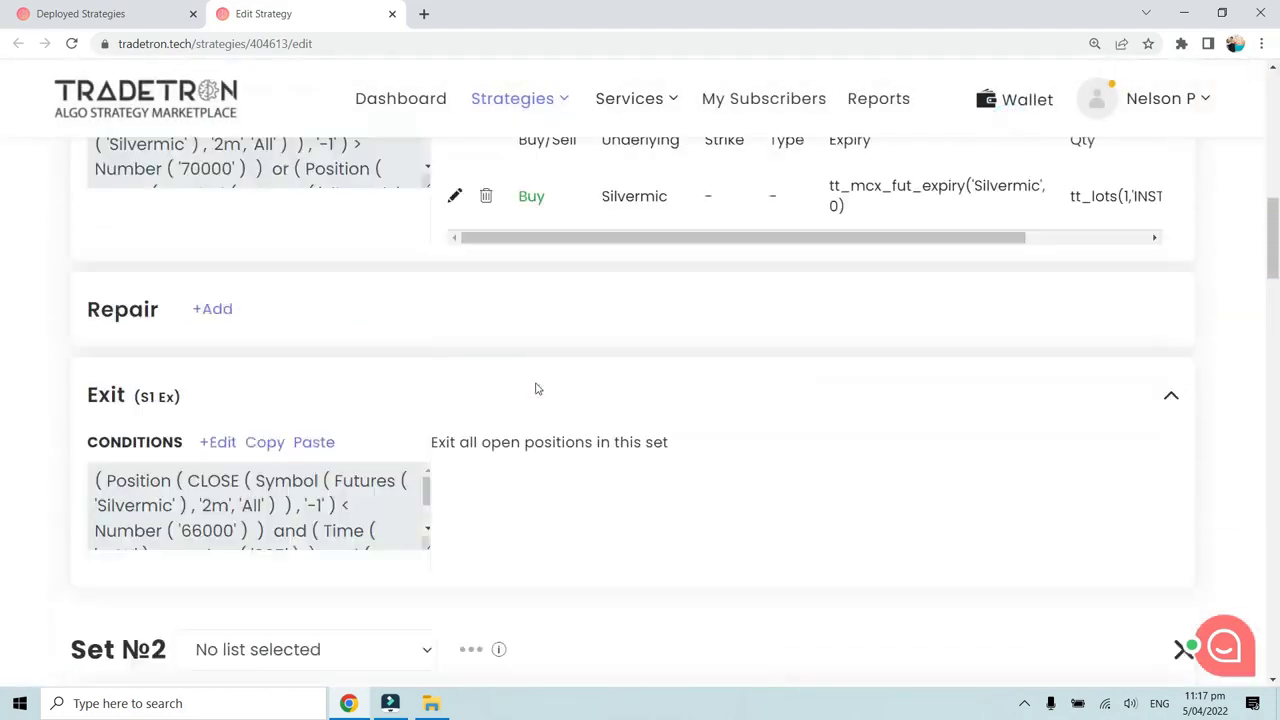
{"action": "scroll", "coordinate": [536, 388], "scroll_direction": "down", "scroll_amount": 20}
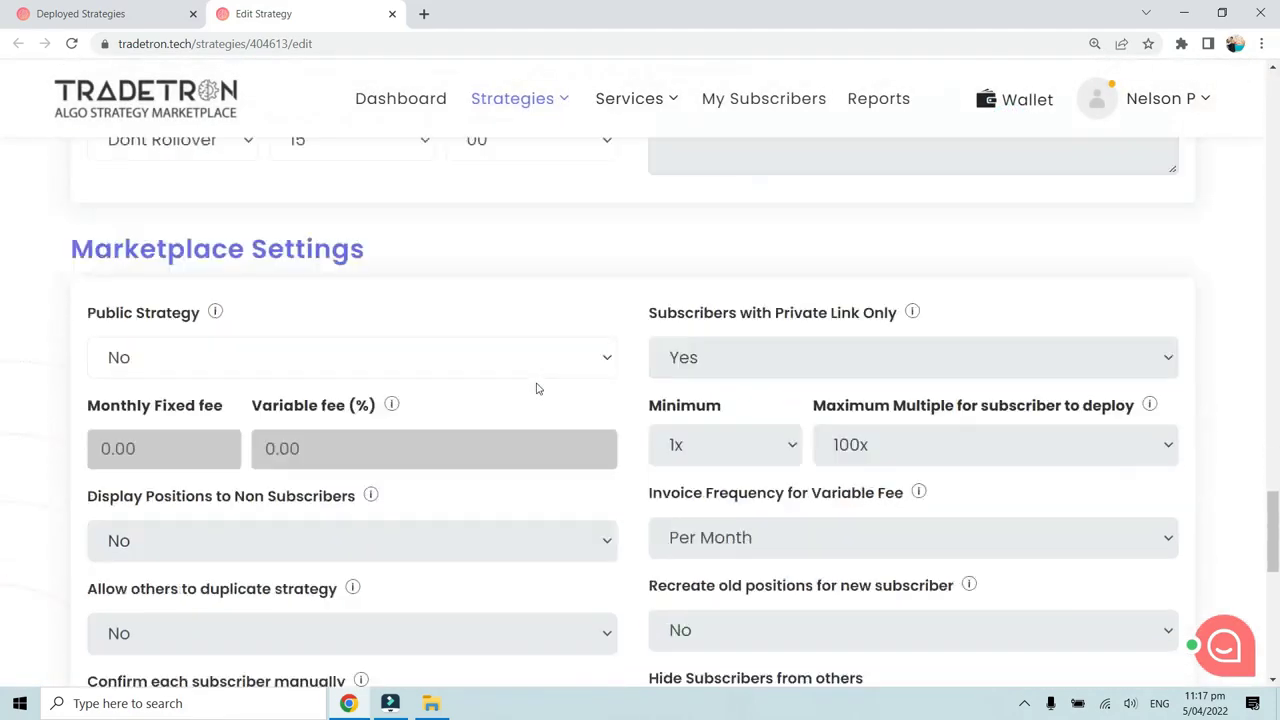
{"action": "left_click", "coordinate": [650, 322]}
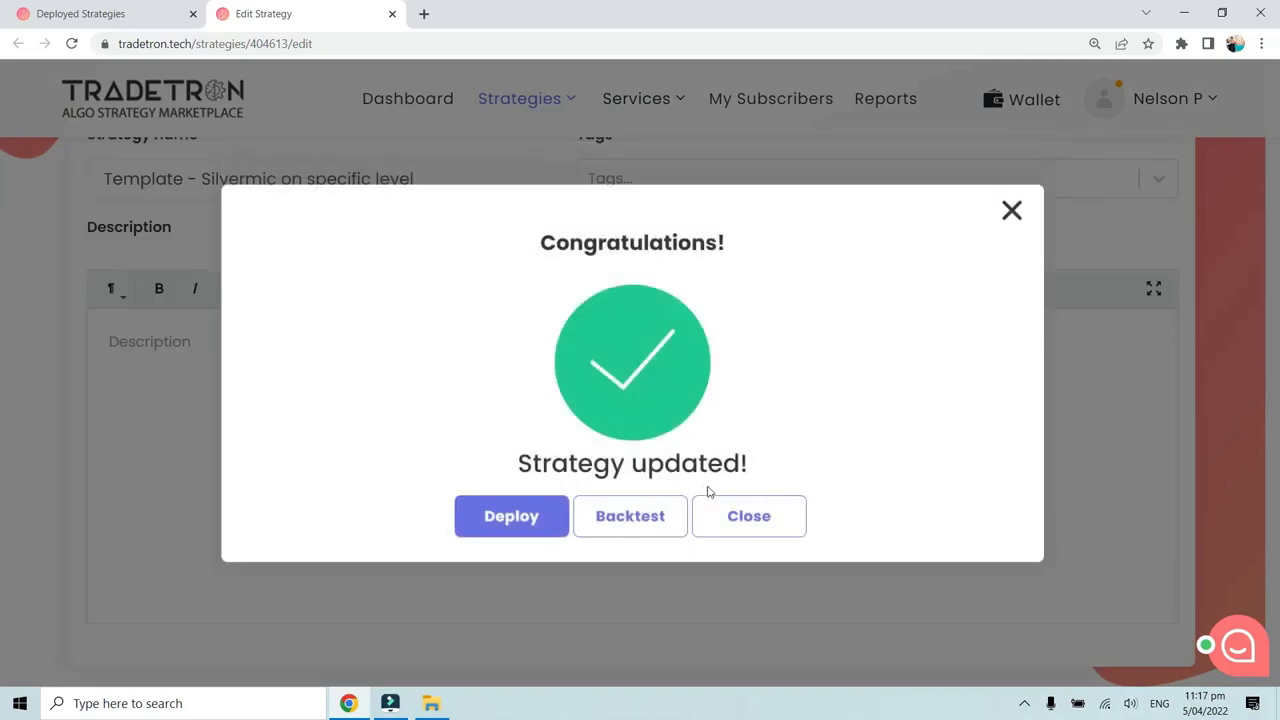
{"action": "left_click", "coordinate": [712, 512]}
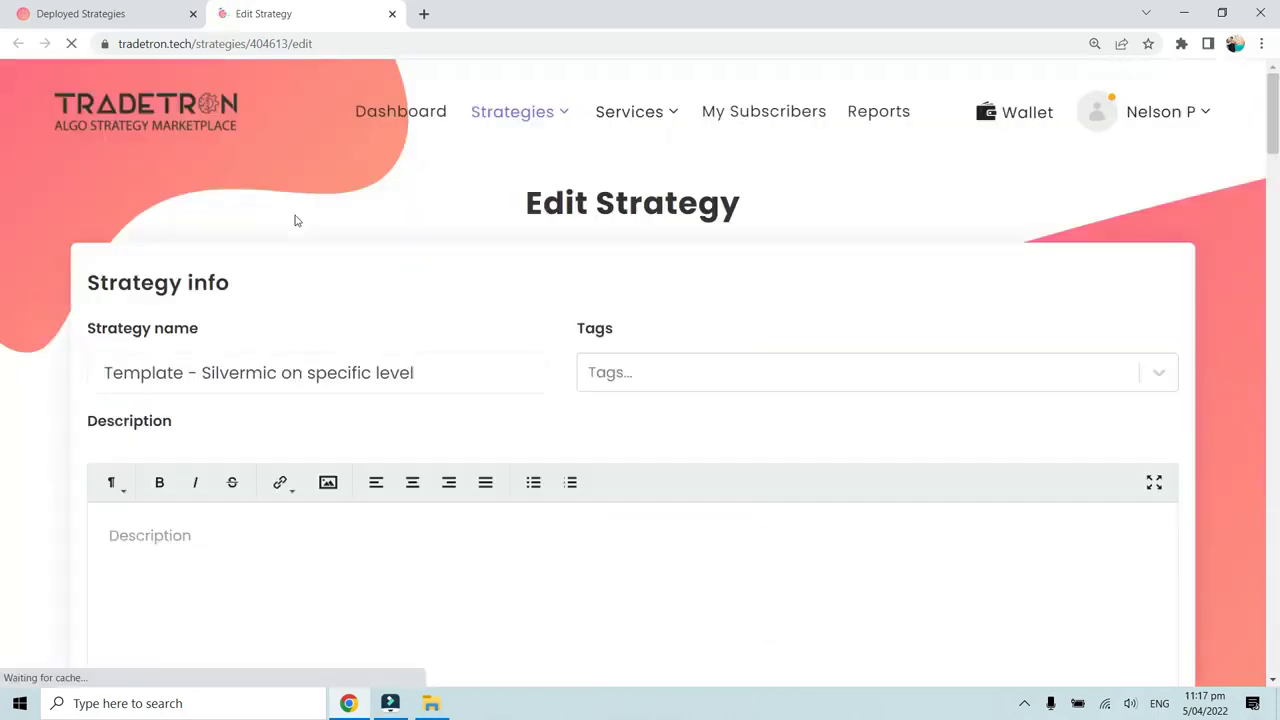
- Reopen the saved Set 1 entry conditions in the condition builder
{"action": "scroll", "coordinate": [314, 225], "scroll_direction": "down", "scroll_amount": 8}
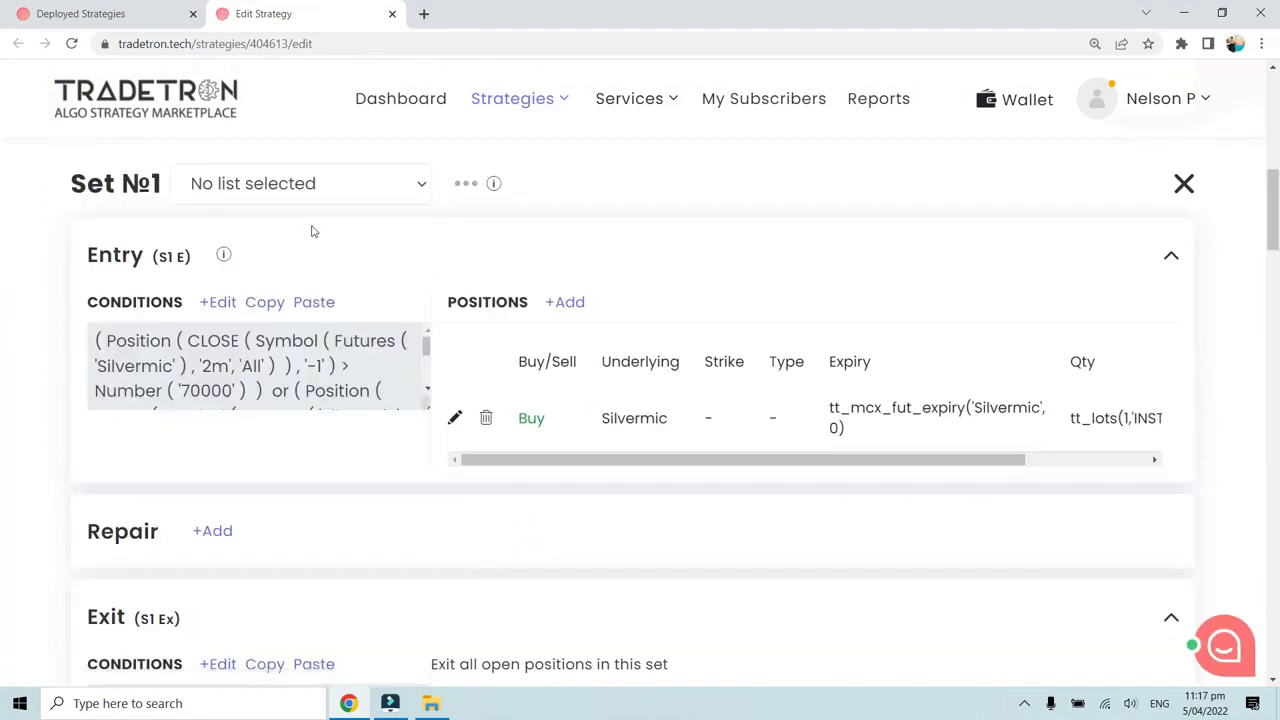
{"action": "key", "text": "ctrl+minus"}
{"action": "left_click", "coordinate": [268, 274]}
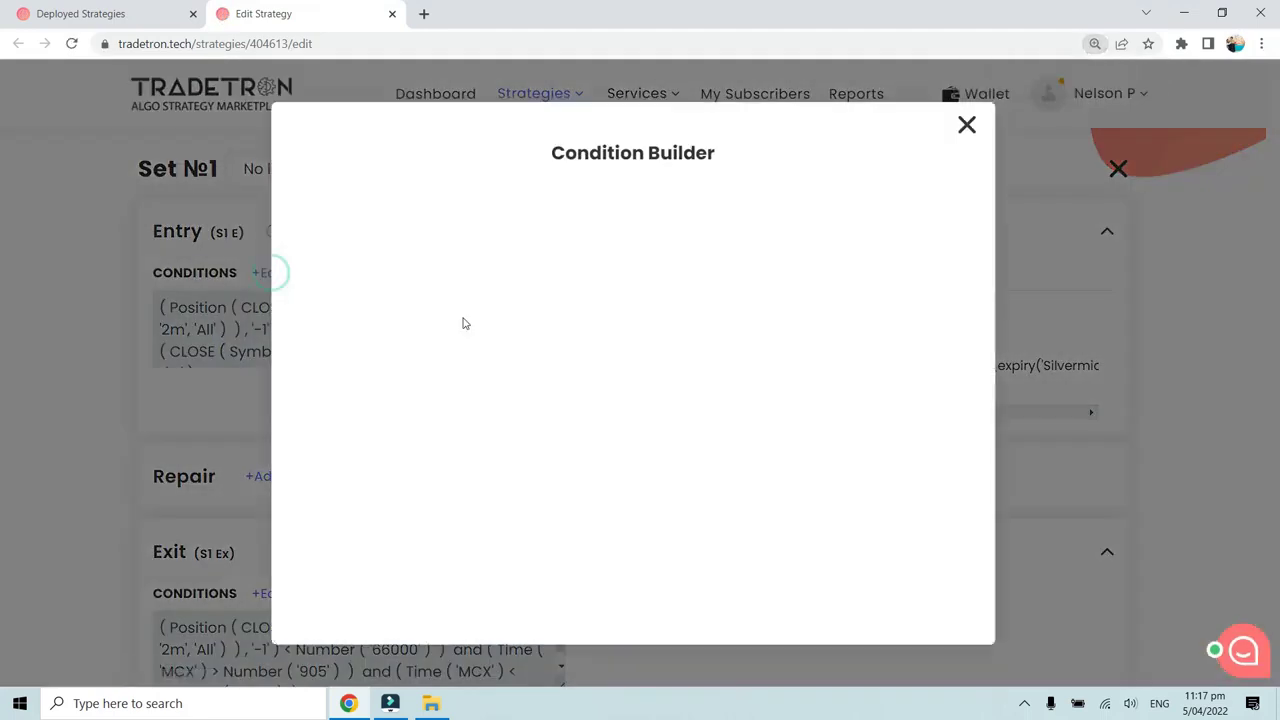
{"action": "key", "text": "ctrl+plus"}
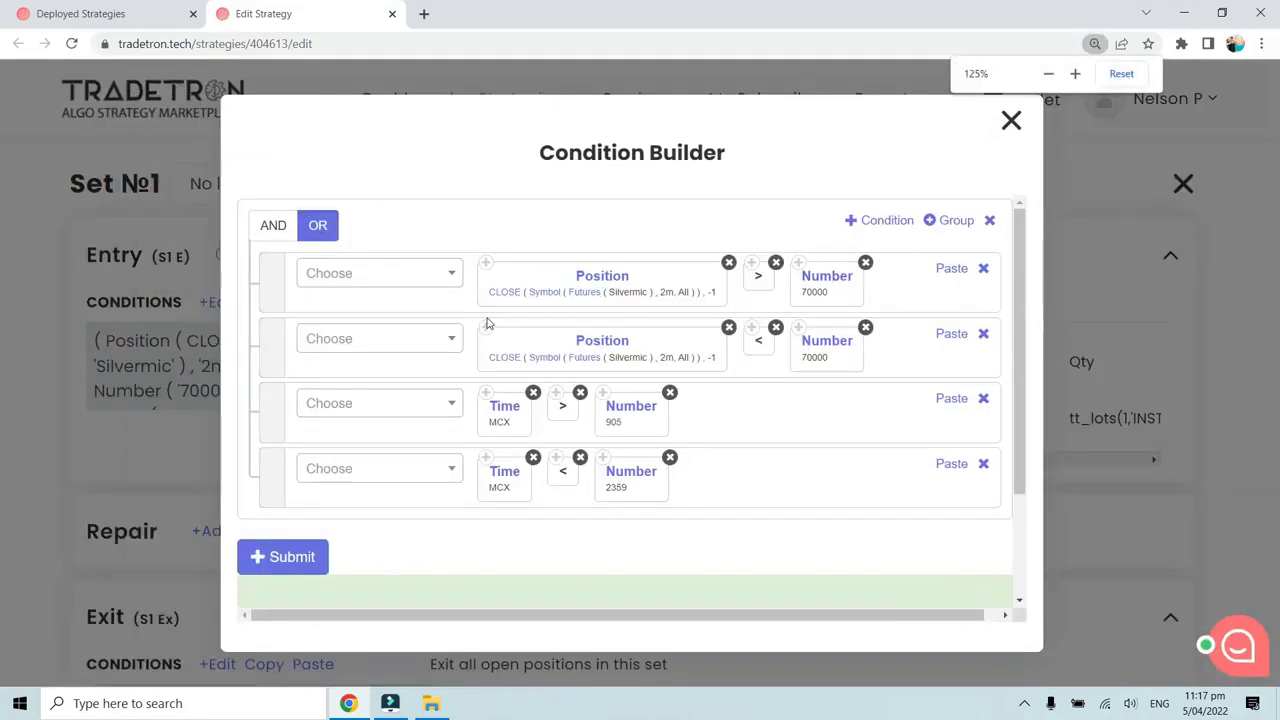
- Reload the deployed strategies page and inspect the entry details of the Silvermic futures position, closing them when done
{"action": "left_click", "coordinate": [135, 20]}
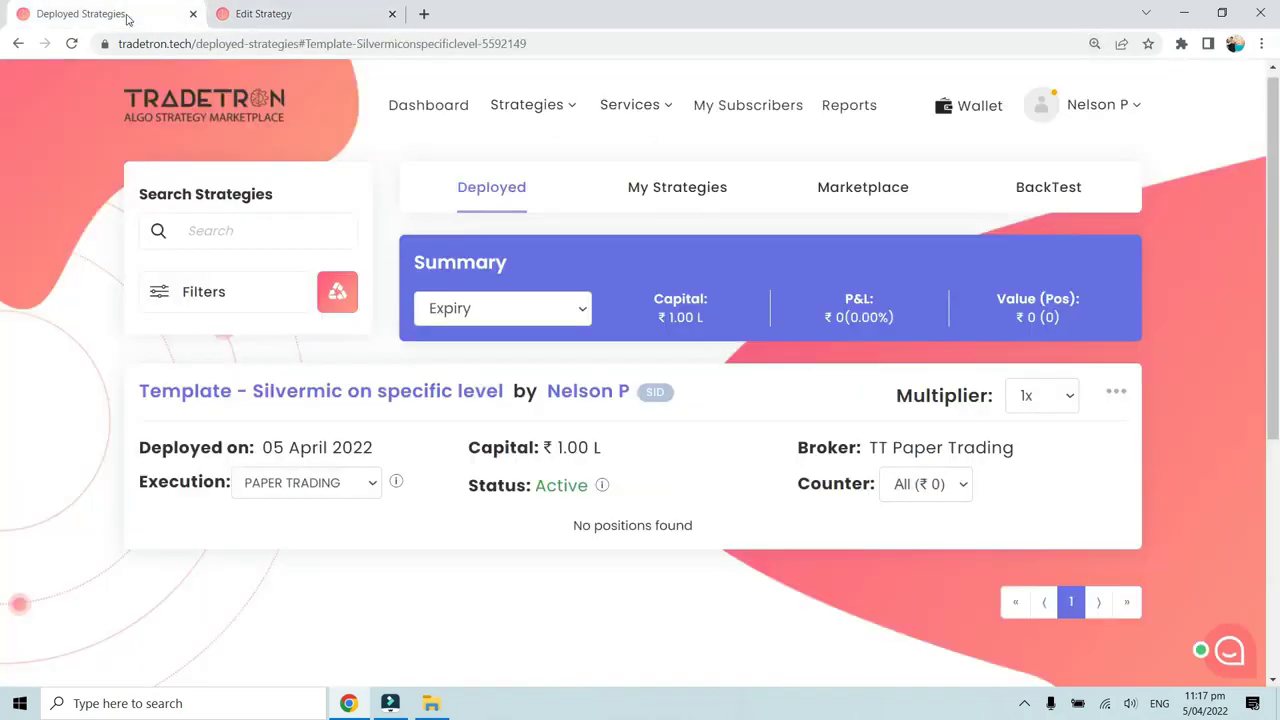
{"action": "left_click", "coordinate": [72, 44]}
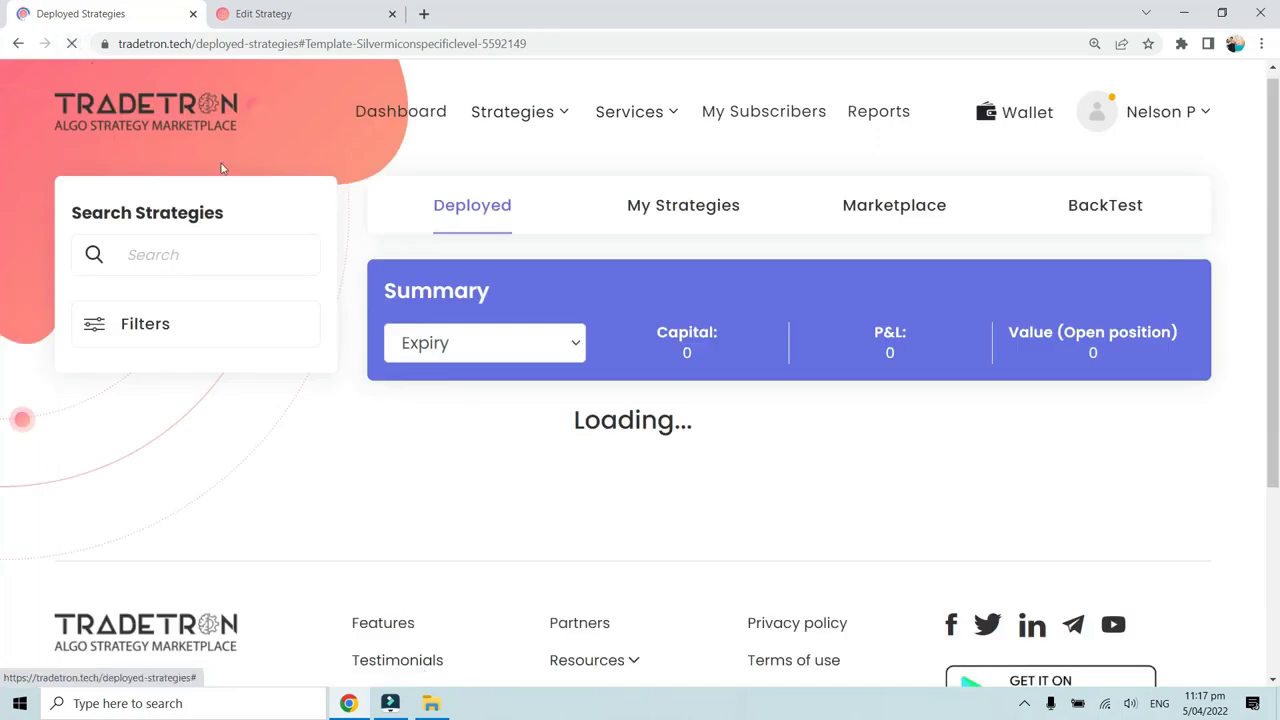
{"action": "key", "text": "ctrl+minus"}
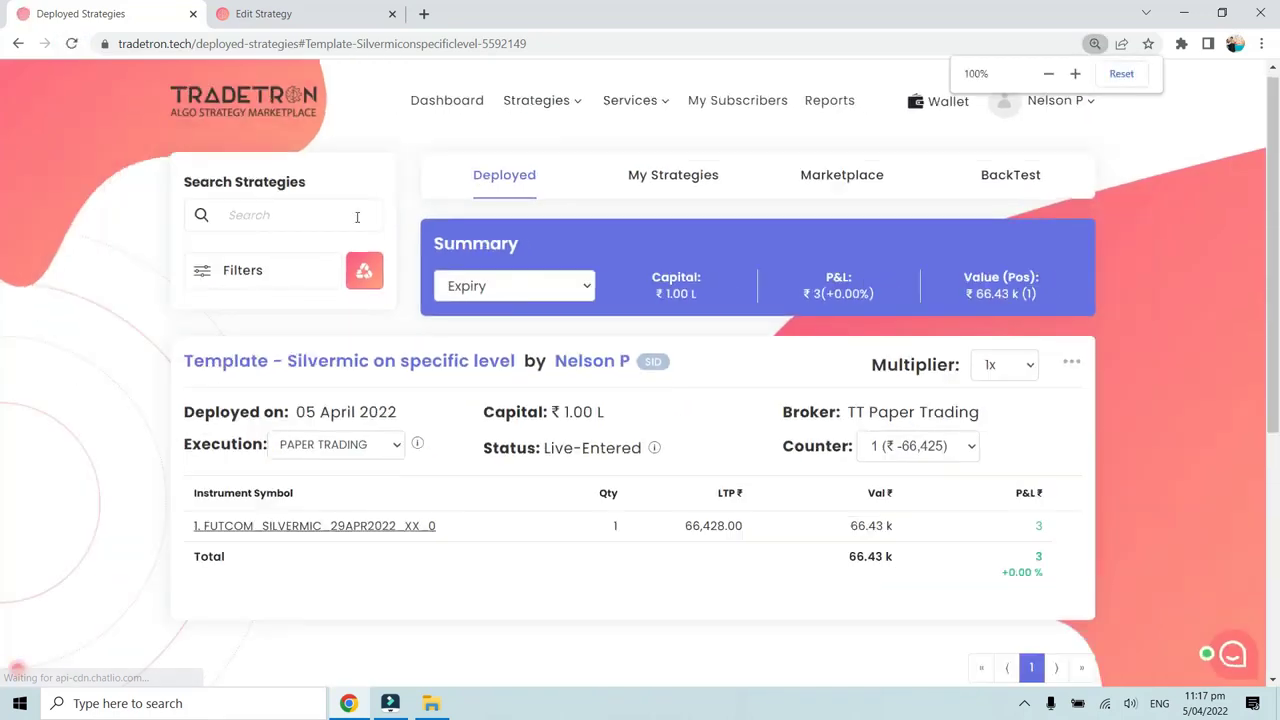
{"action": "key", "text": "ctrl+plus"}
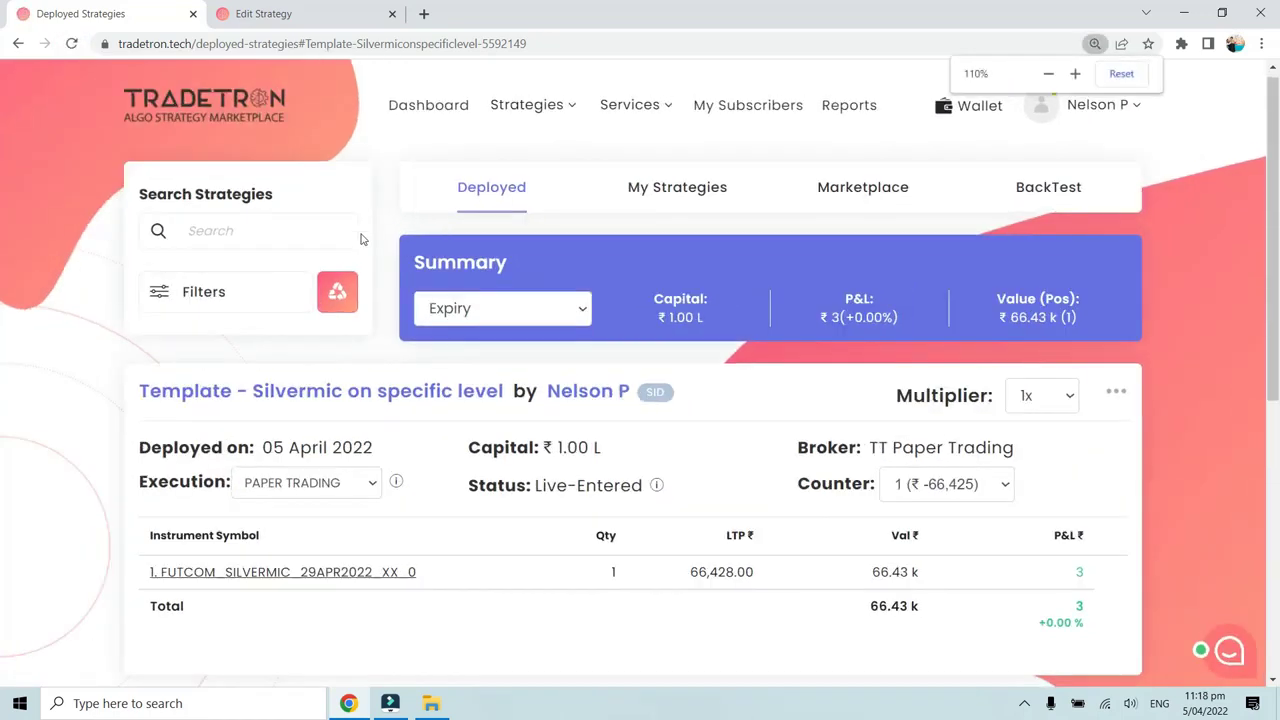
{"action": "scroll", "coordinate": [316, 418], "scroll_direction": "down", "scroll_amount": 1}
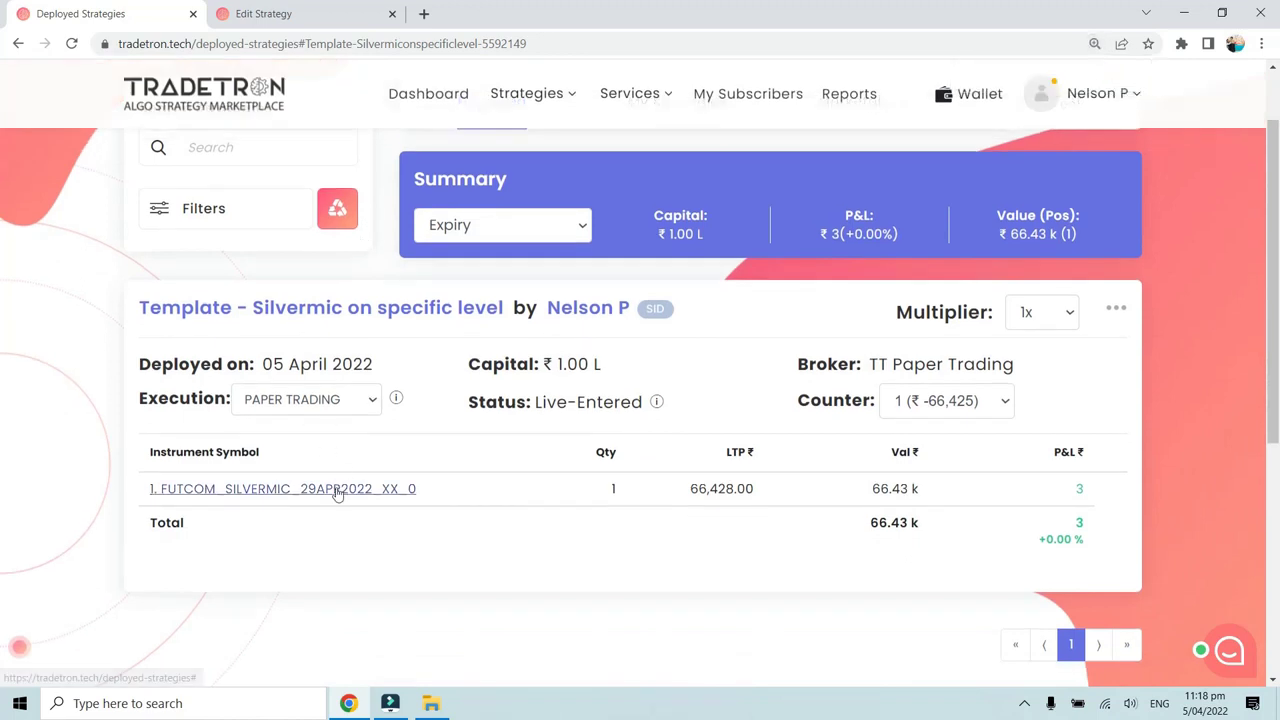
{"action": "left_click", "coordinate": [336, 489]}
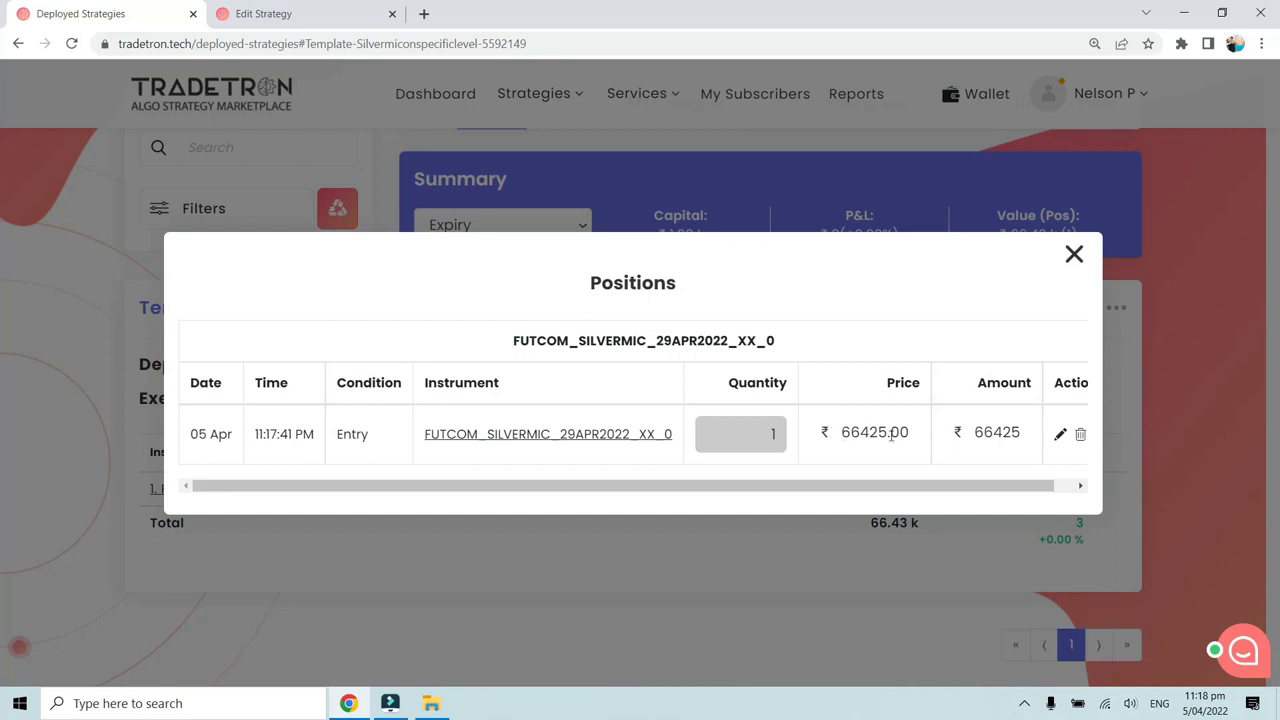
{"action": "left_click", "coordinate": [1075, 257]}
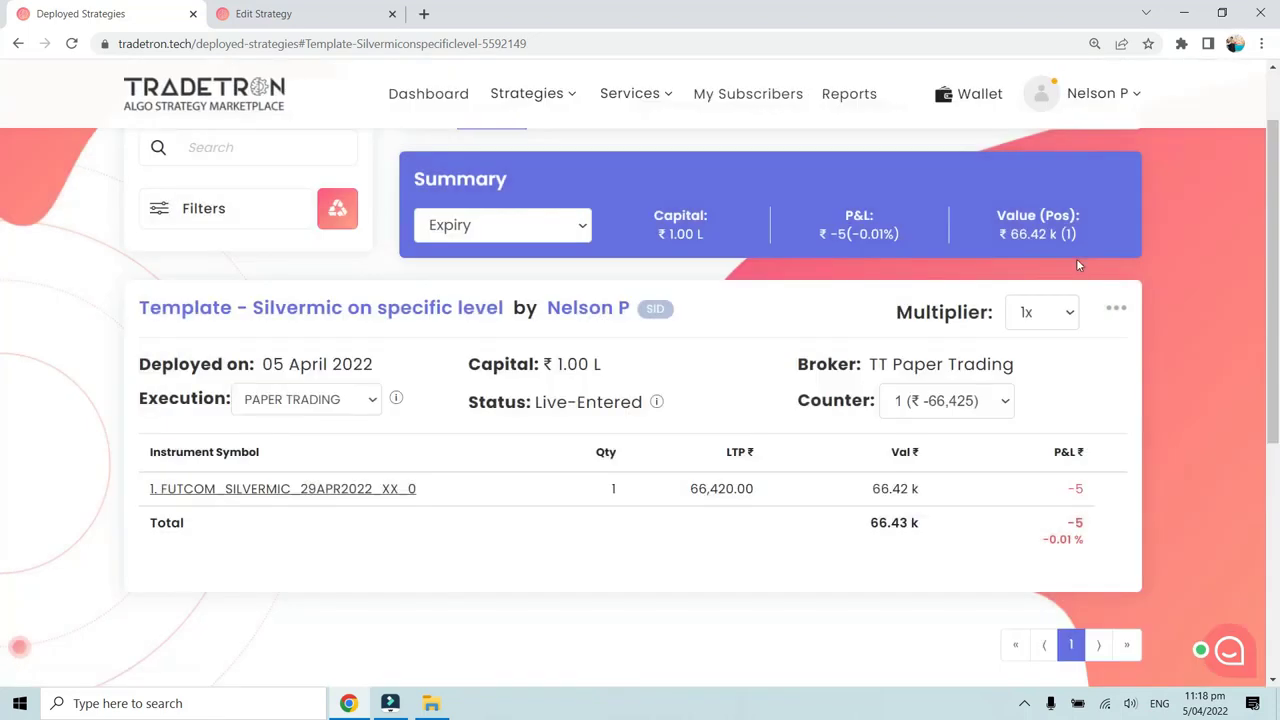
- Return to the Set 1 entry conditions and switch their joining operator to AND, then back to OR
{"action": "left_click", "coordinate": [333, 14]}
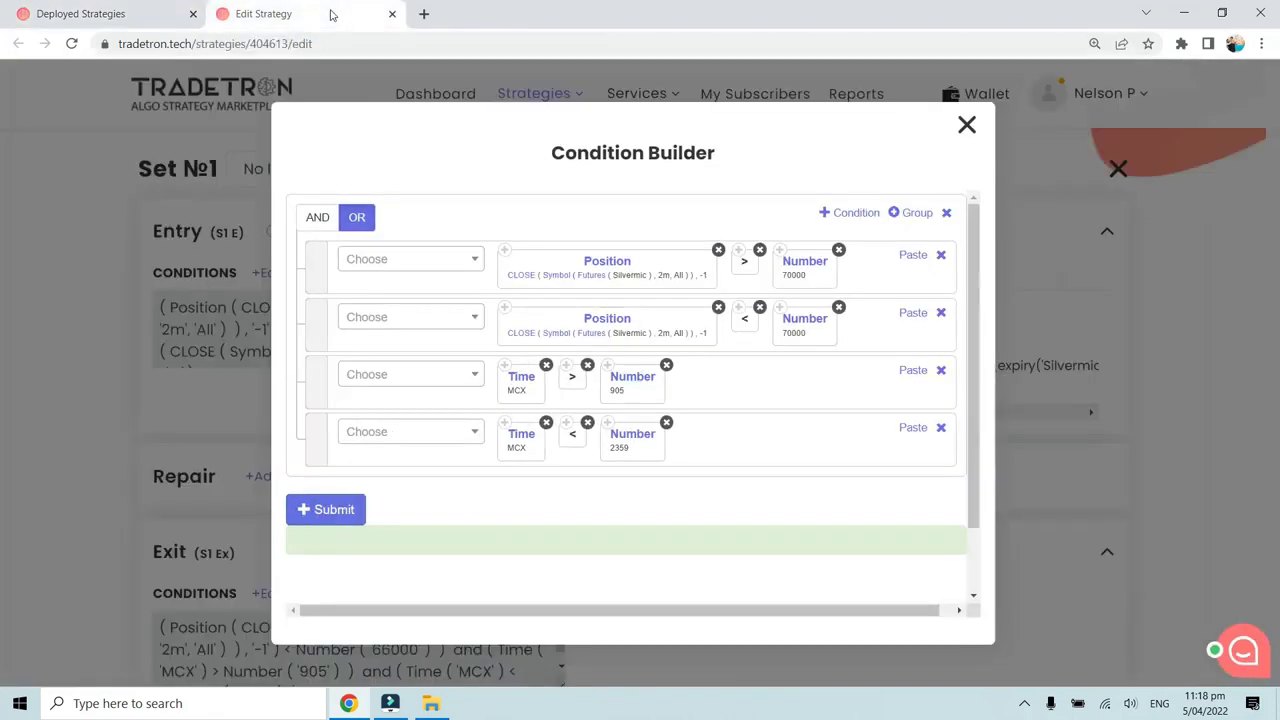
{"action": "key", "text": "ctrl+plus"}
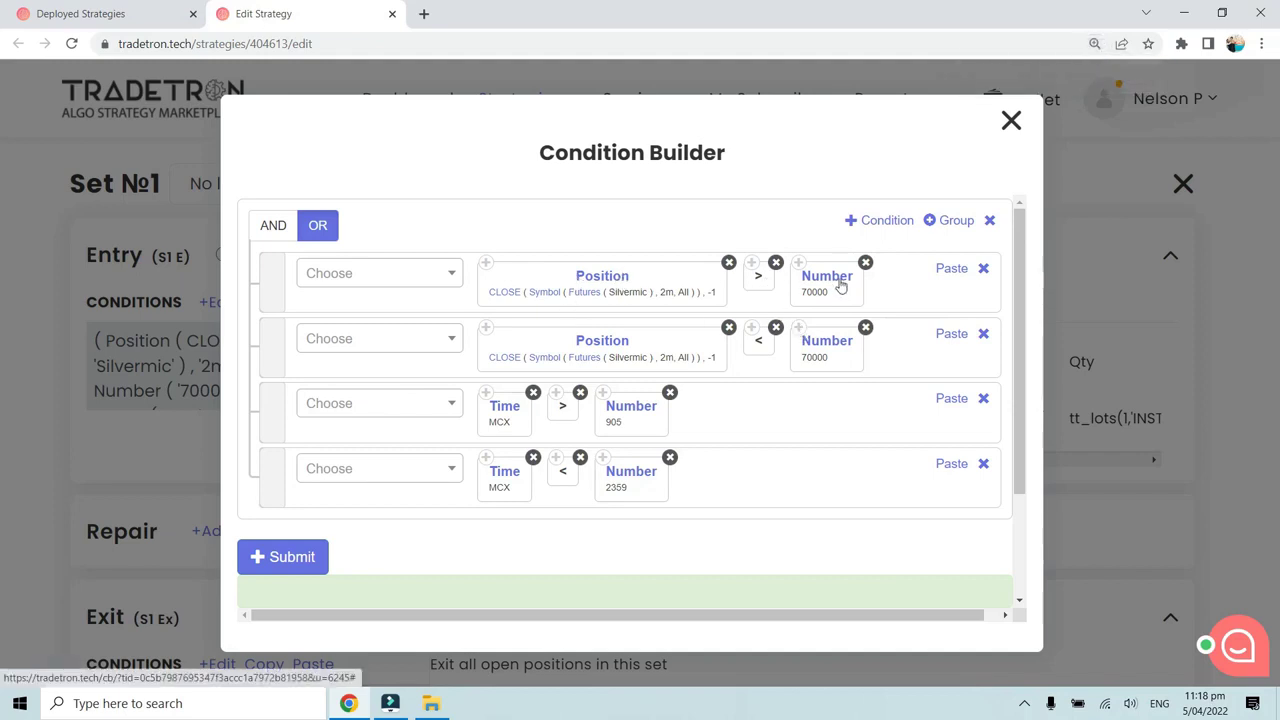
{"action": "left_click", "coordinate": [278, 229]}
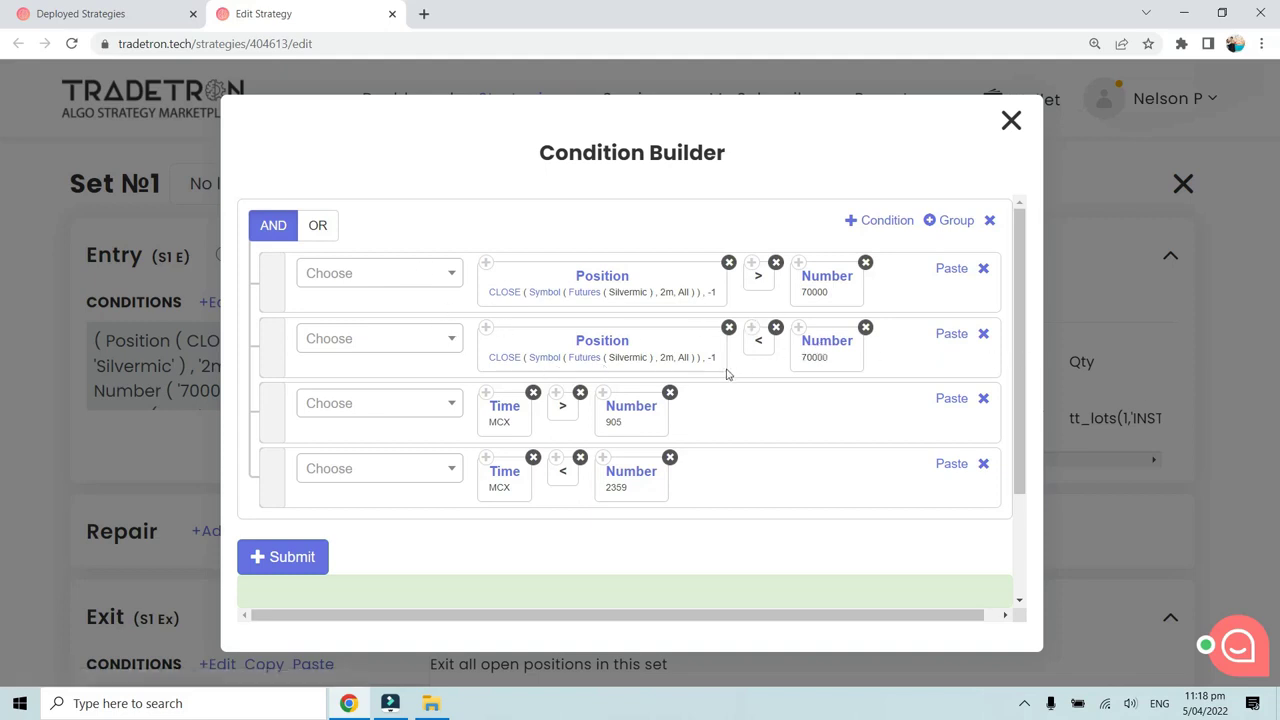
{"action": "left_click", "coordinate": [317, 229]}
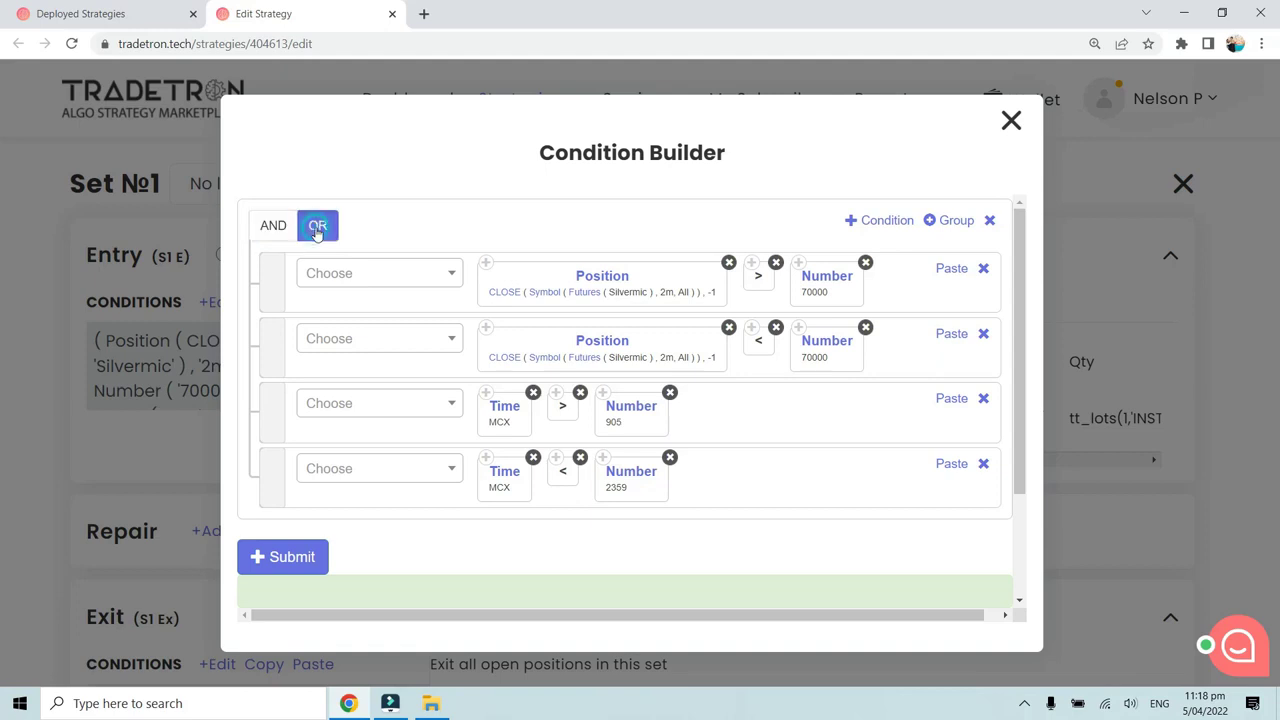
- Compare the deployed strategy's status and position with its entry conditions, ending on the deployed strategies page
{"action": "left_click", "coordinate": [110, 13]}
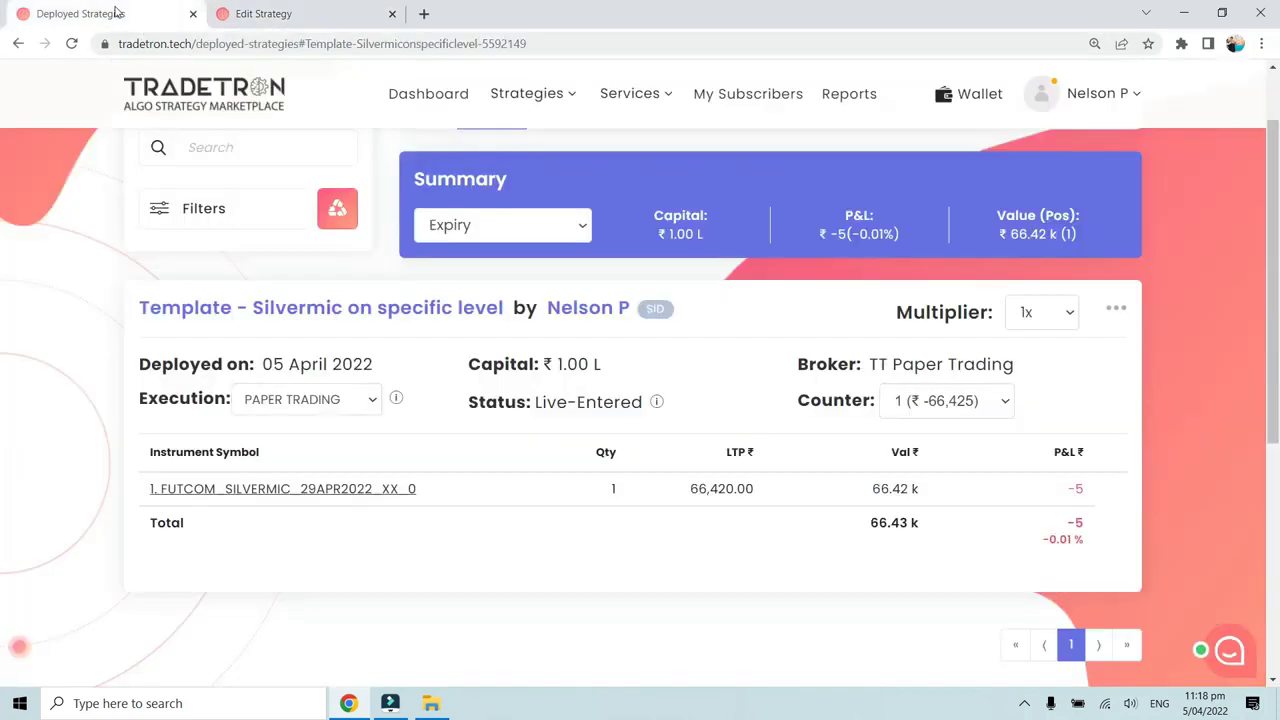
{"action": "key", "text": "ctrl+minus"}
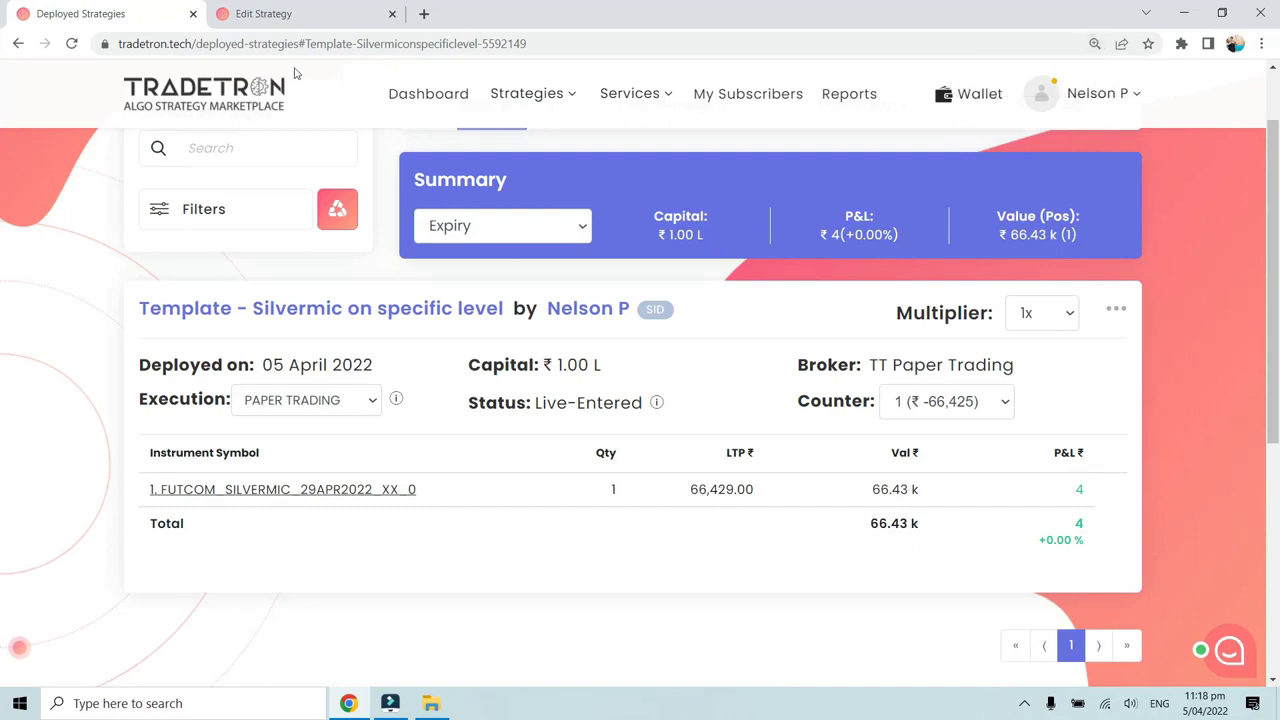
{"action": "left_click", "coordinate": [297, 15]}
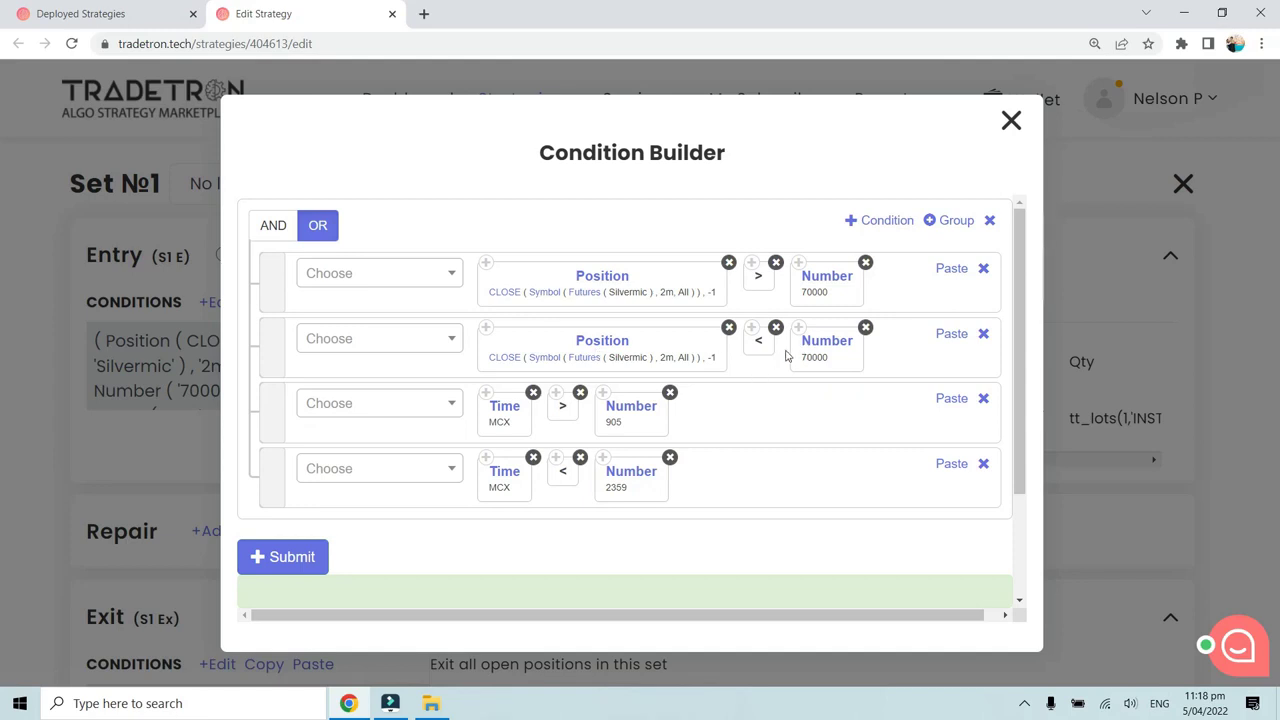
{"action": "left_click", "coordinate": [156, 13]}
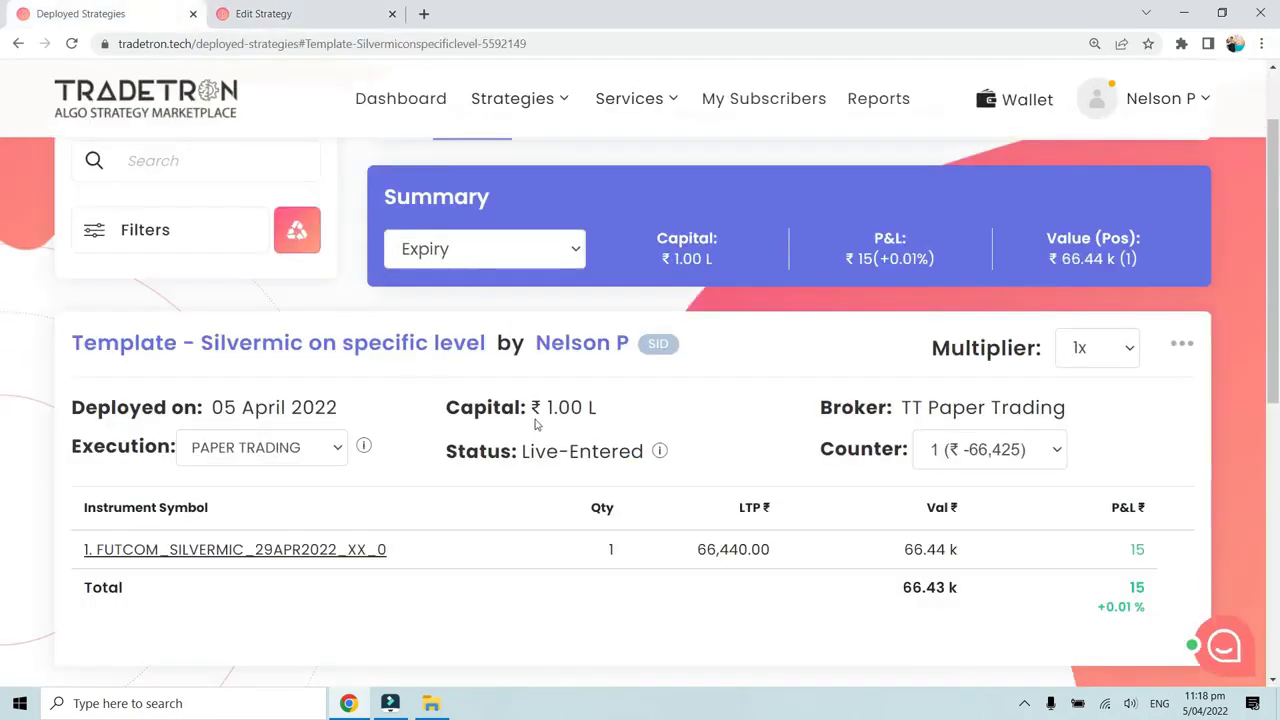
{"action": "key", "text": "ctrl+minus"}
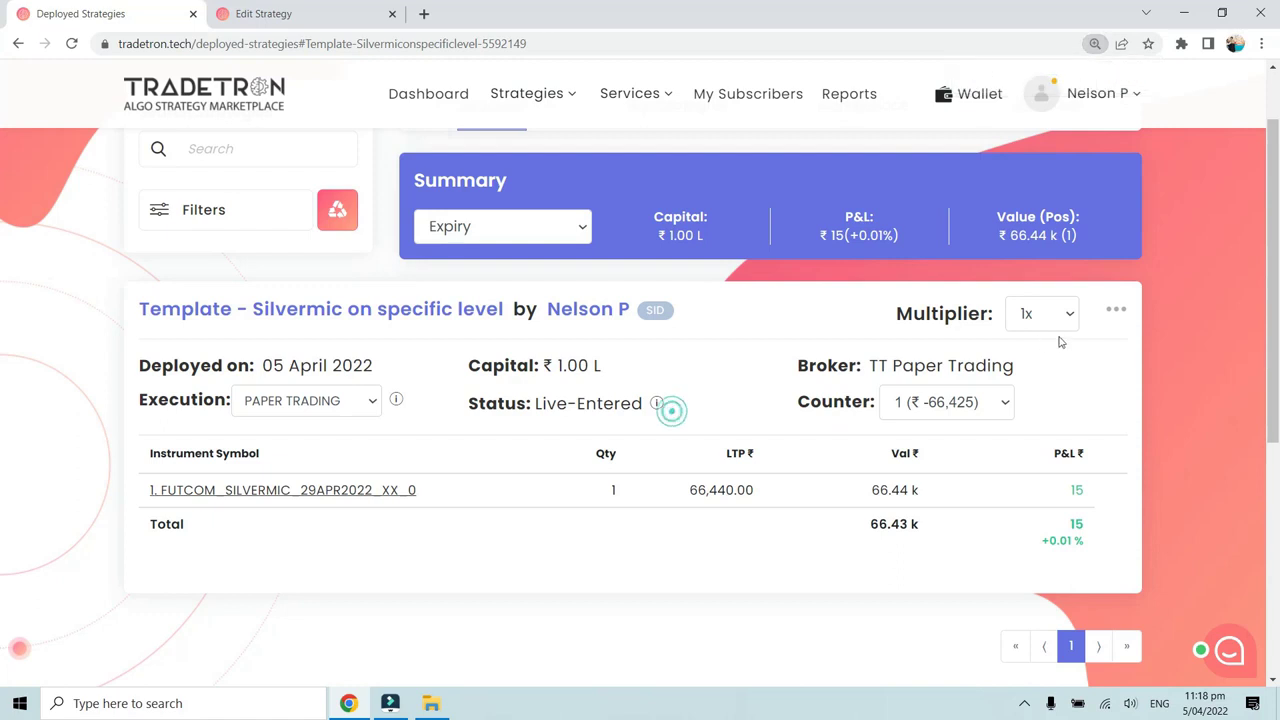
- Examine the deployed Silvermic strategy's notification log for the status change and evaluated entry condition values, then close the log
{"action": "left_click", "coordinate": [1118, 314]}
{"action": "scroll", "coordinate": [1060, 382], "scroll_direction": "down", "scroll_amount": 1}
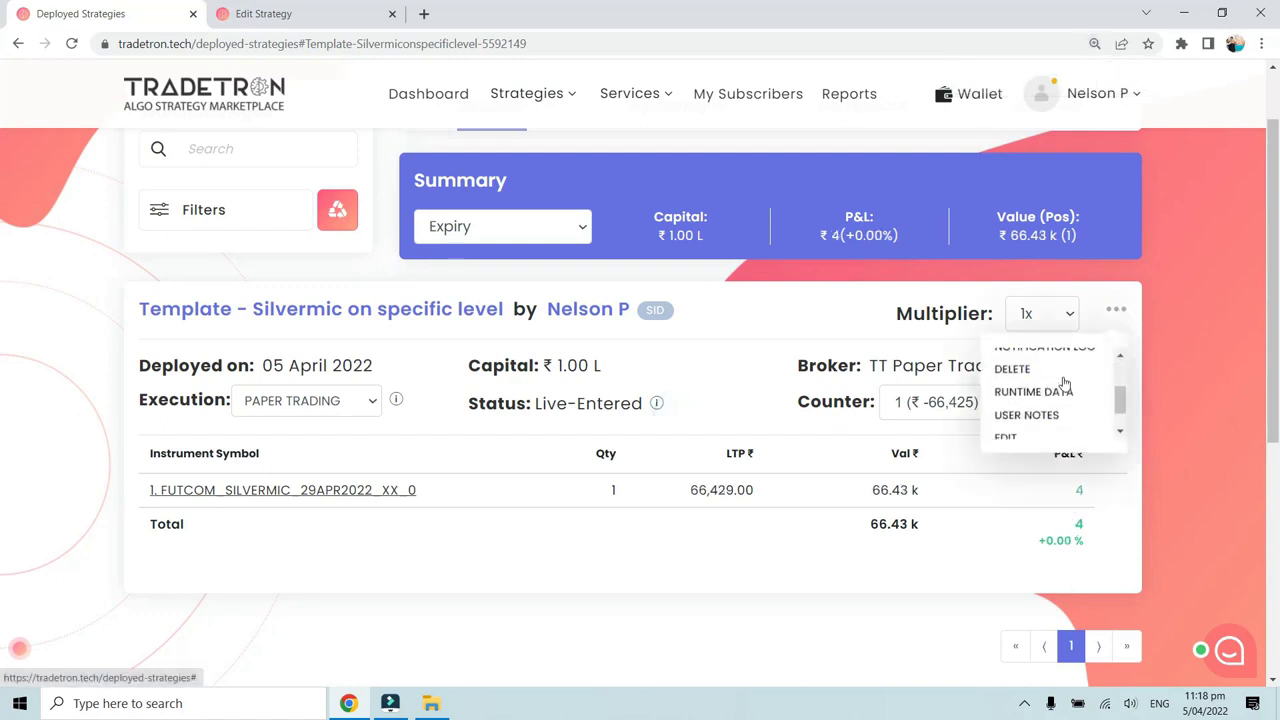
{"action": "scroll", "coordinate": [1063, 383], "scroll_direction": "up", "scroll_amount": 1}
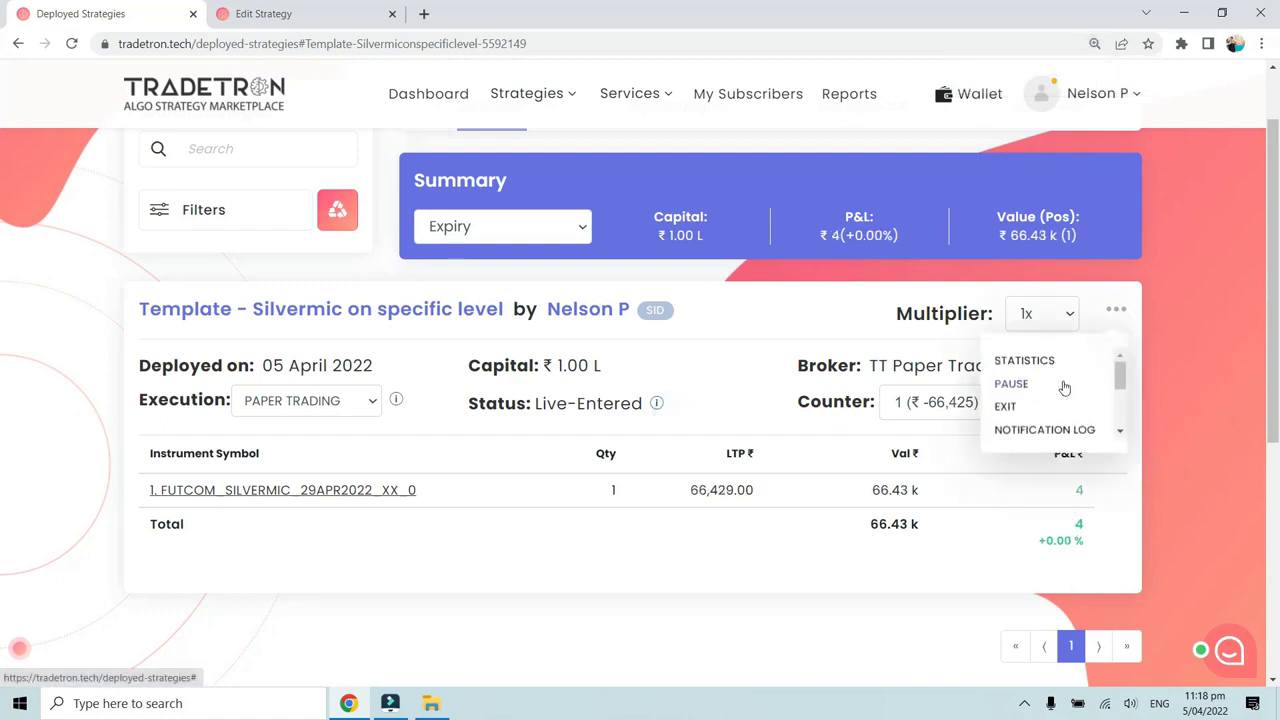
{"action": "left_click", "coordinate": [1032, 430]}
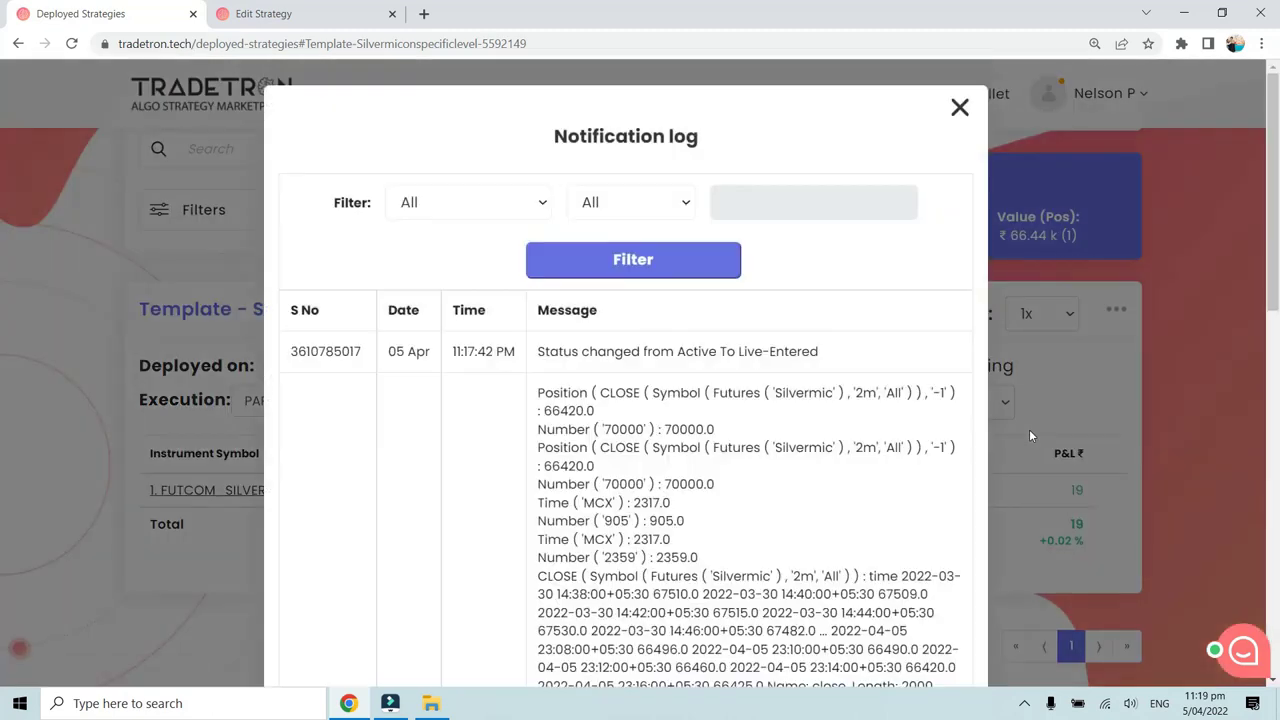
{"action": "scroll", "coordinate": [853, 388], "scroll_direction": "down", "scroll_amount": 1}
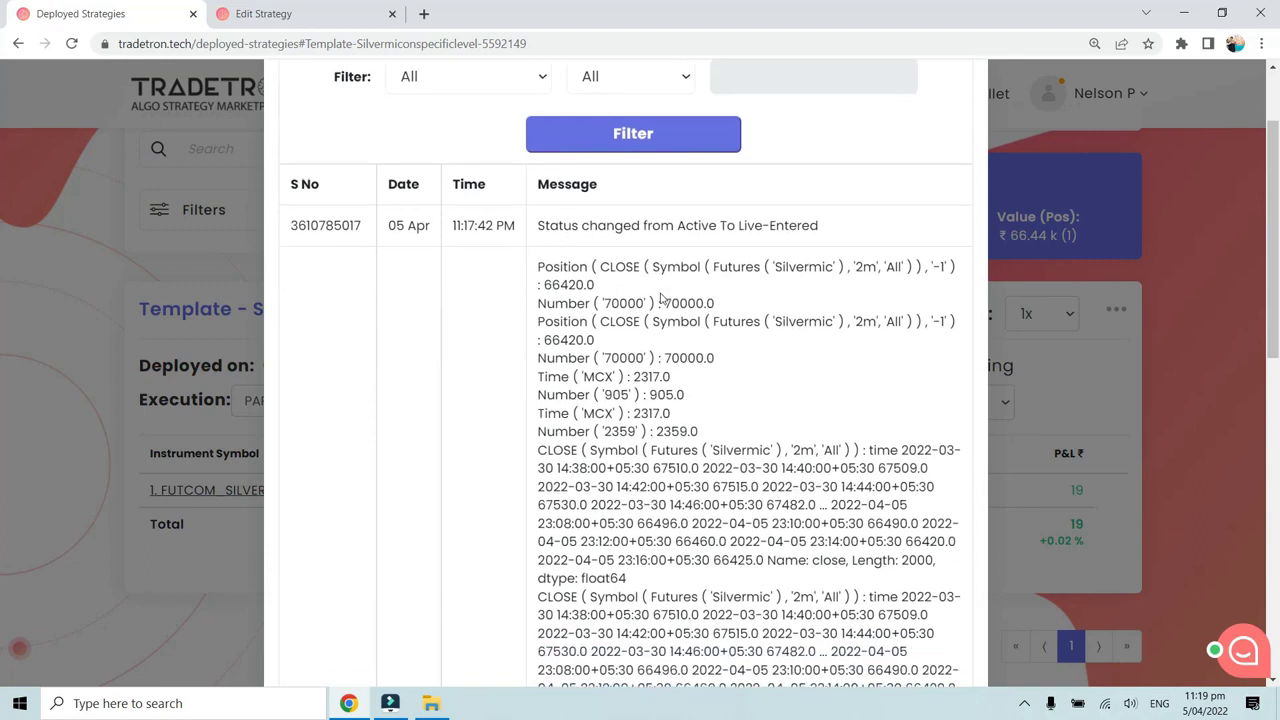
{"action": "scroll", "coordinate": [853, 388], "scroll_direction": "down", "scroll_amount": 3}
{"action": "scroll", "coordinate": [443, 471], "scroll_direction": "down", "scroll_amount": 1}
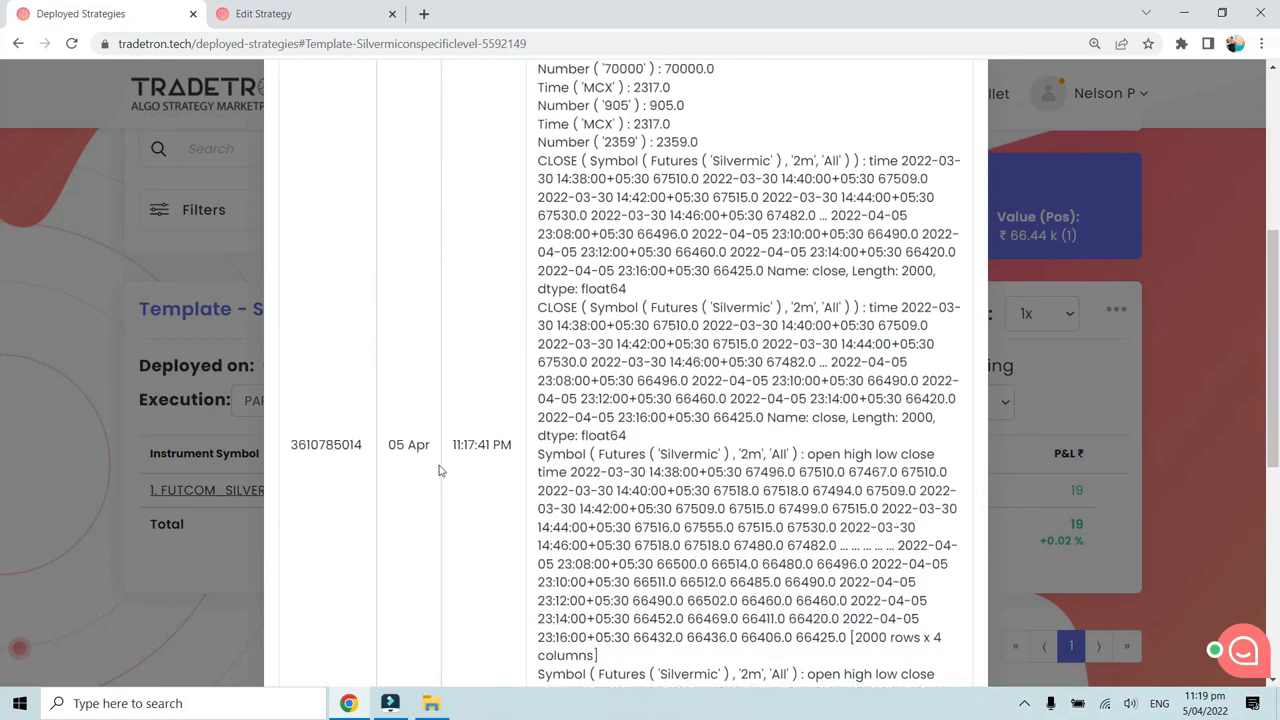
{"action": "scroll", "coordinate": [374, 423], "scroll_direction": "up", "scroll_amount": 5}
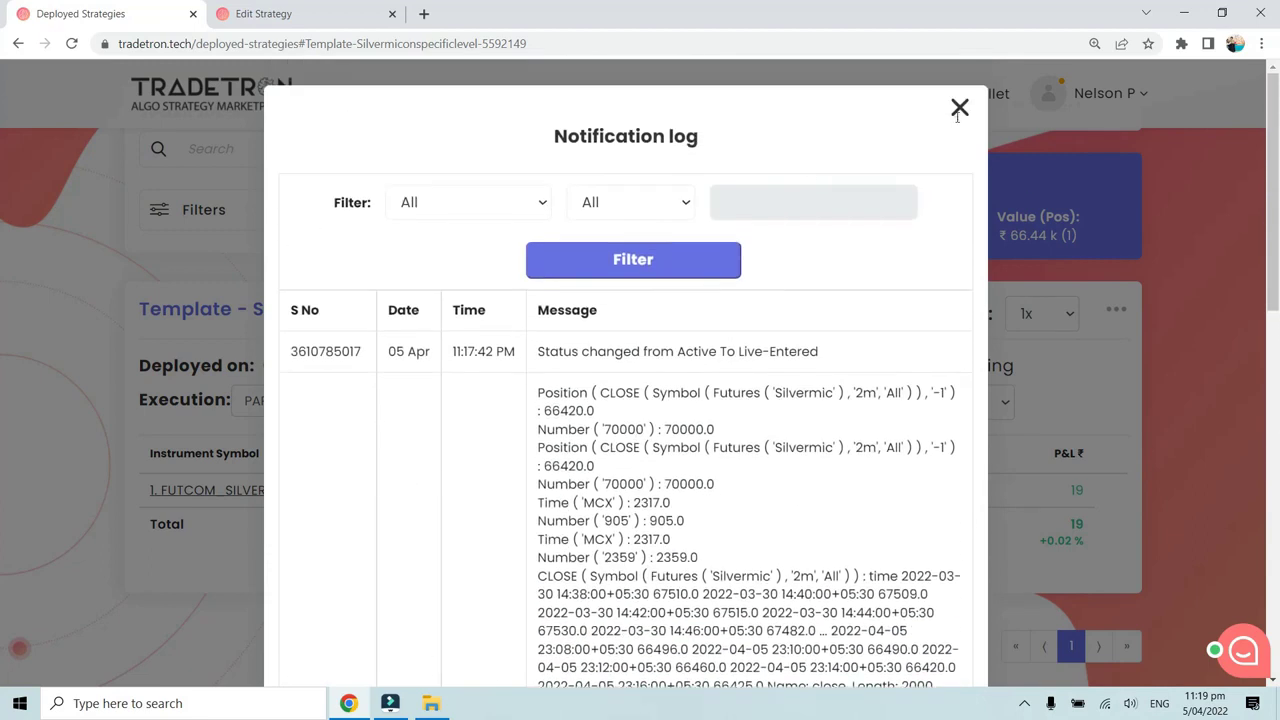
{"action": "left_click", "coordinate": [959, 109]}
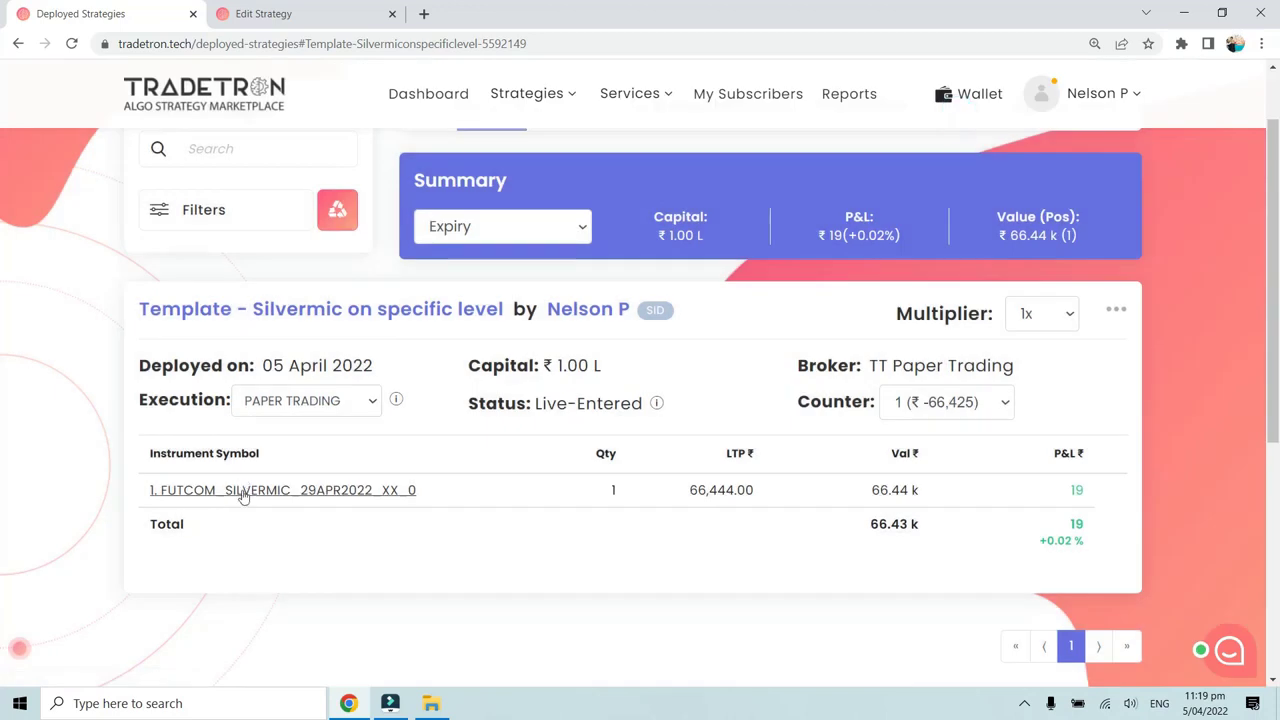
- View the Silvermic futures position's entry details again and go back to the strategy's entry conditions
{"action": "left_click", "coordinate": [243, 490]}
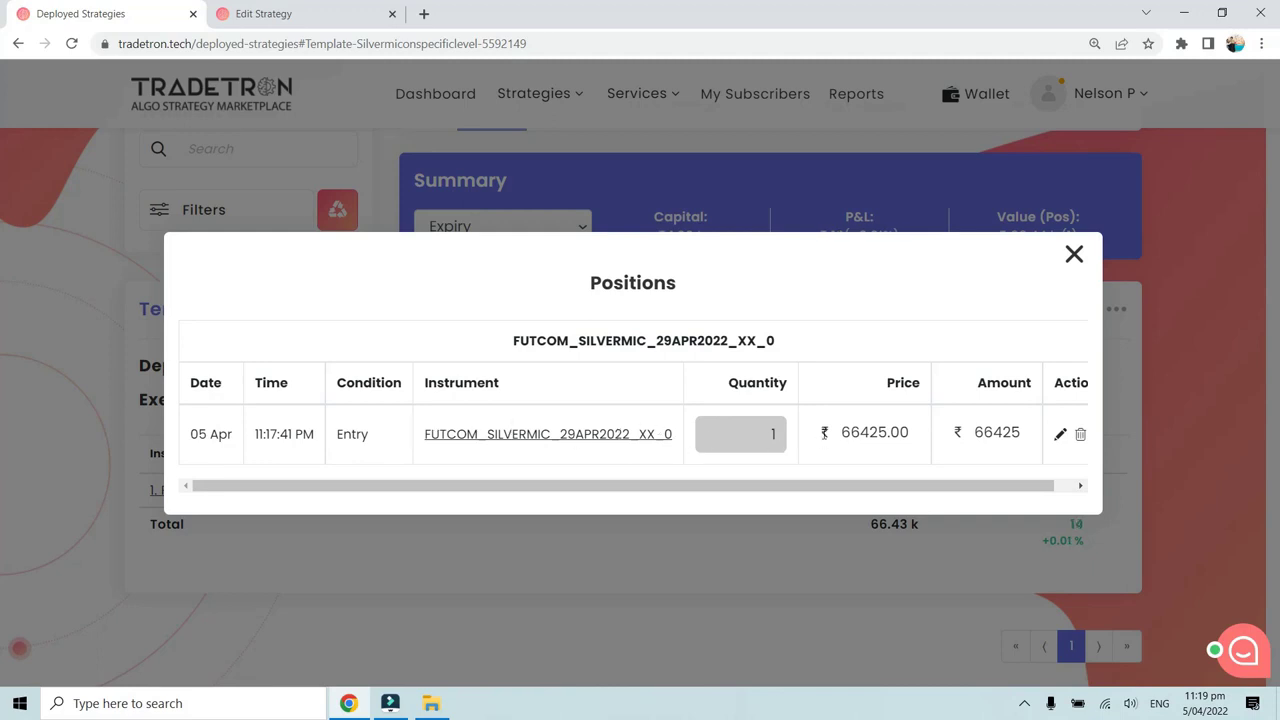
{"action": "left_click", "coordinate": [330, 20]}
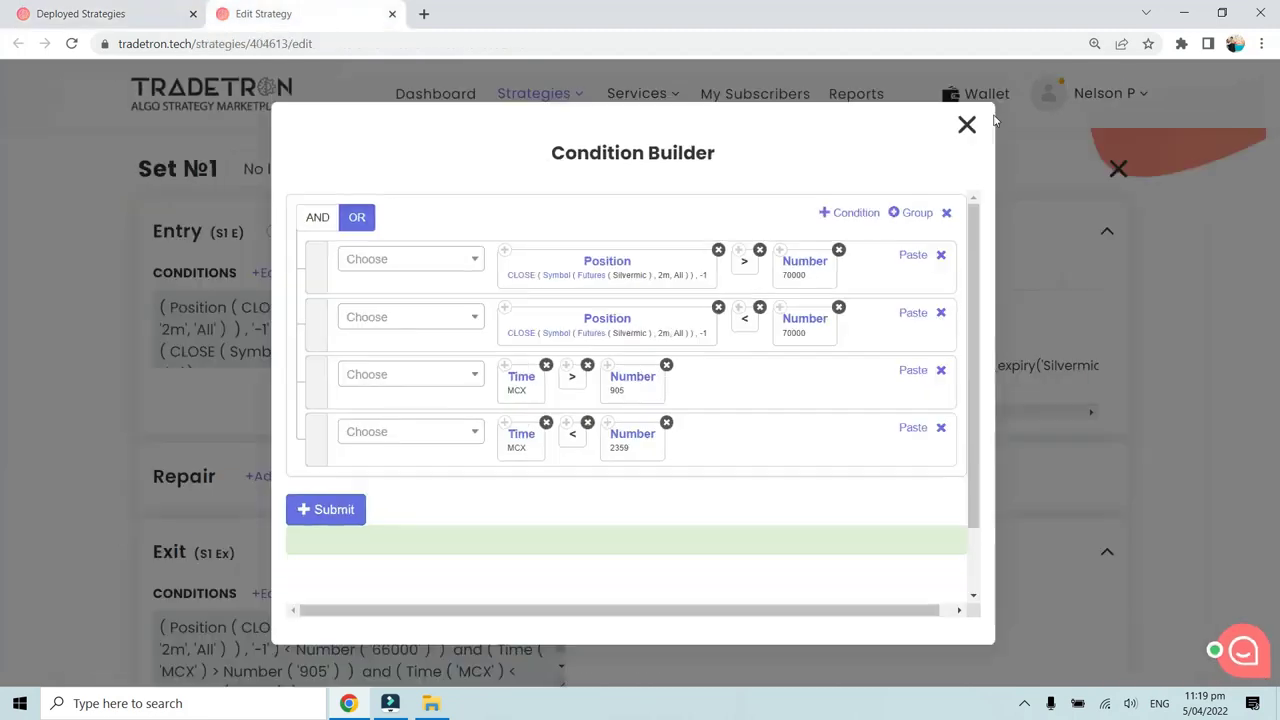
- Review the Silvermic buy position's settings in Set 1's entry, close them unchanged, and reopen the entry conditions
{"action": "left_click", "coordinate": [968, 123]}
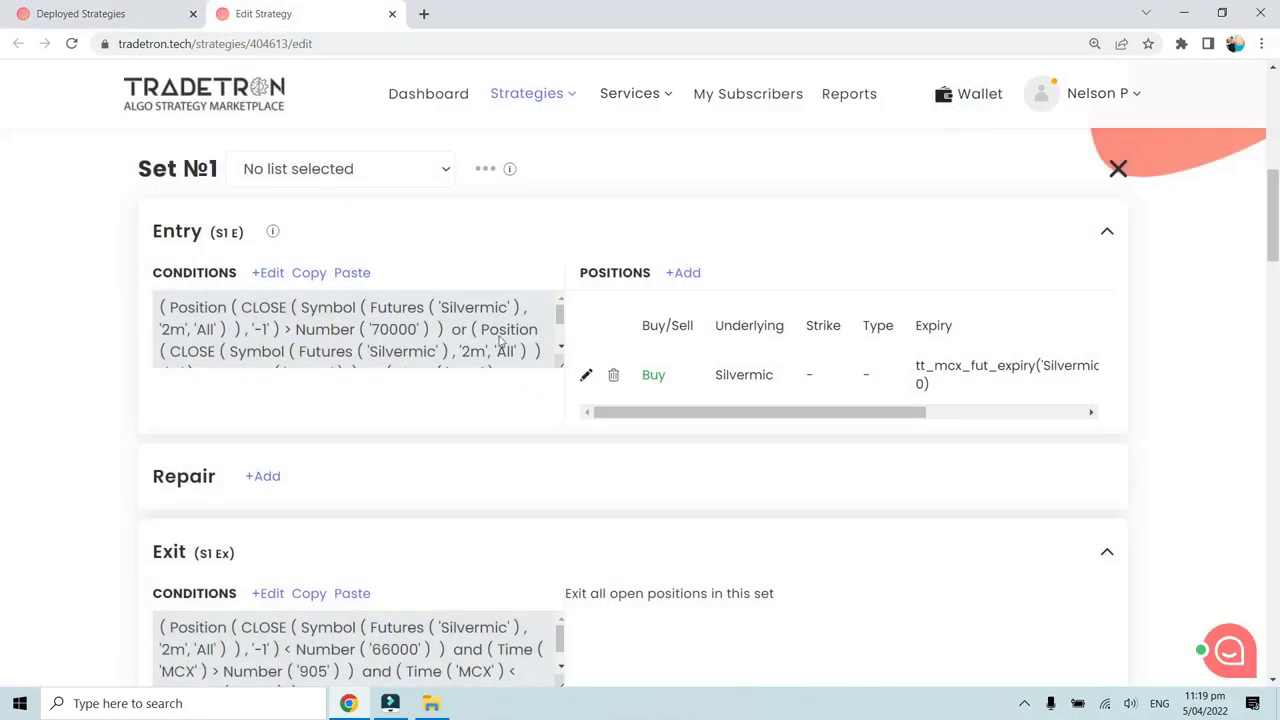
{"action": "left_click", "coordinate": [586, 377]}
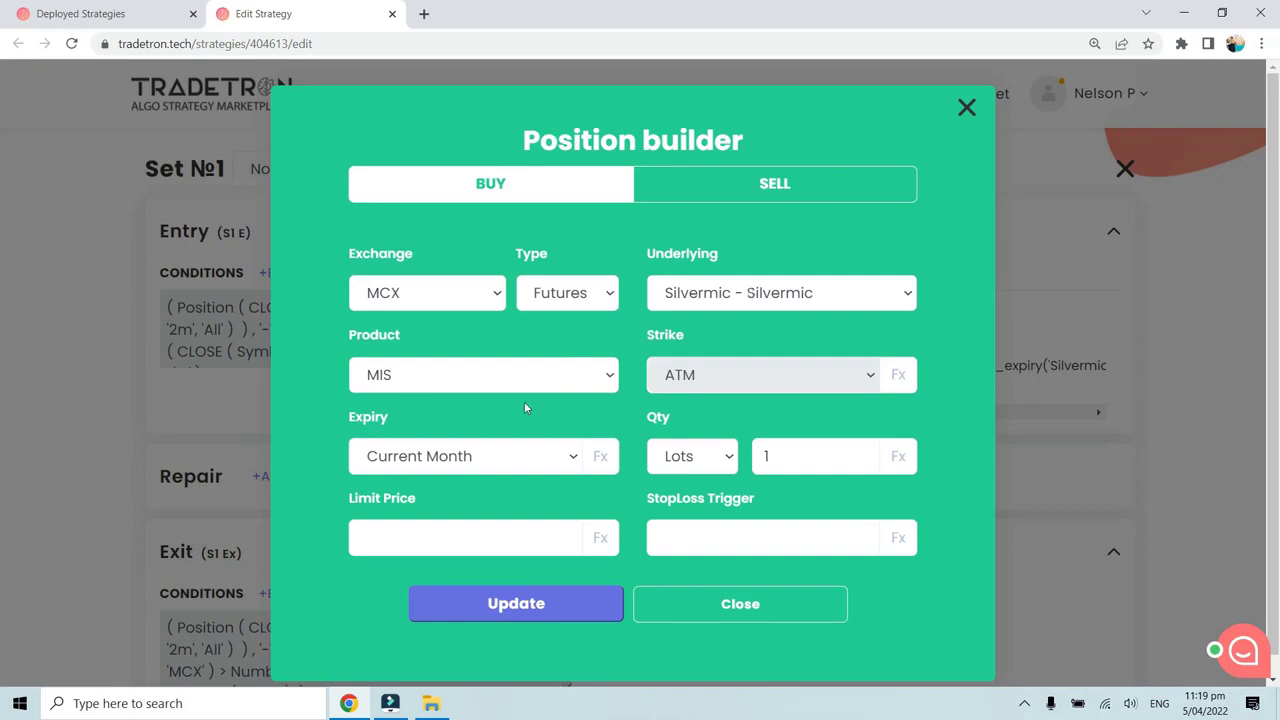
{"action": "left_click", "coordinate": [740, 604]}
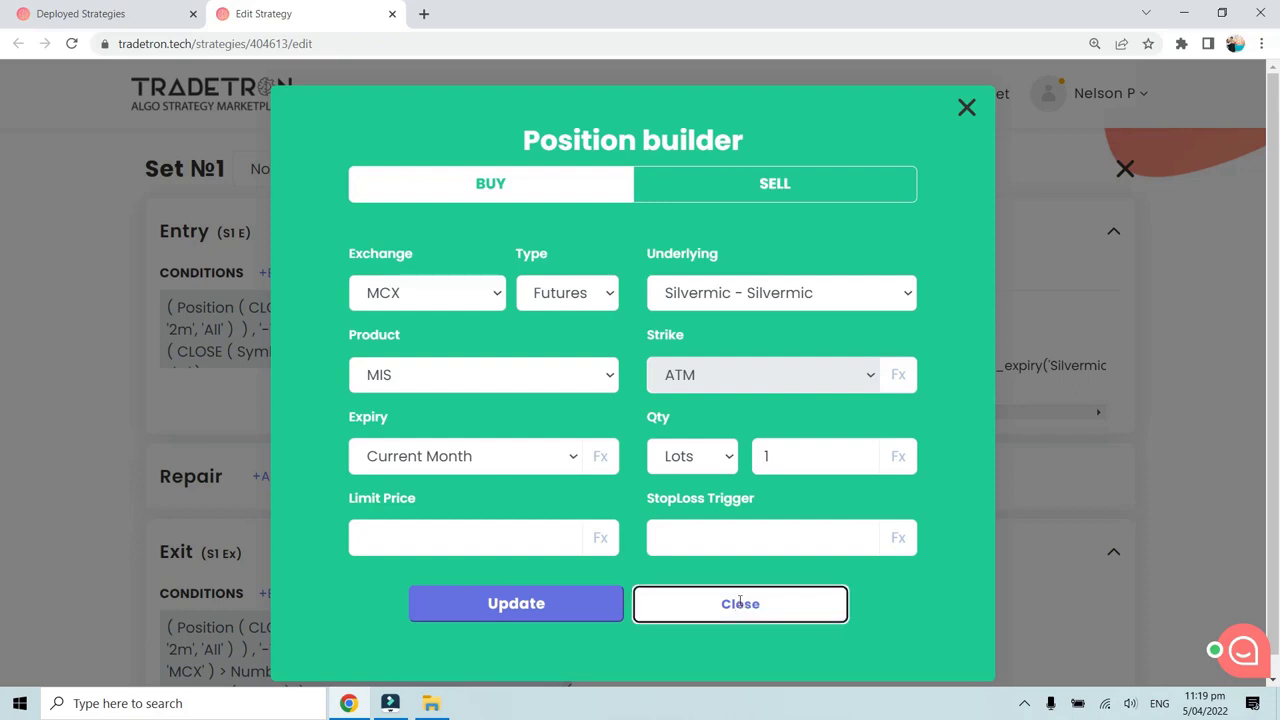
{"action": "key", "text": "ctrl+plus"}
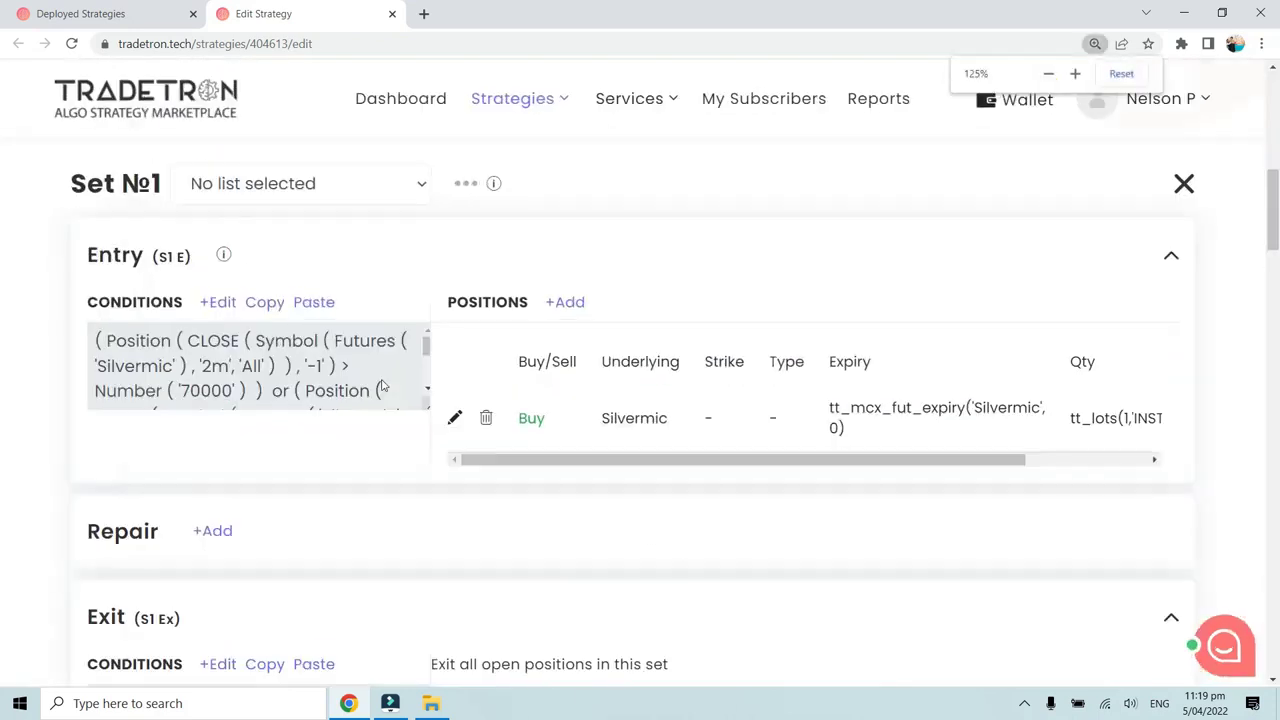
{"action": "left_click", "coordinate": [208, 303]}
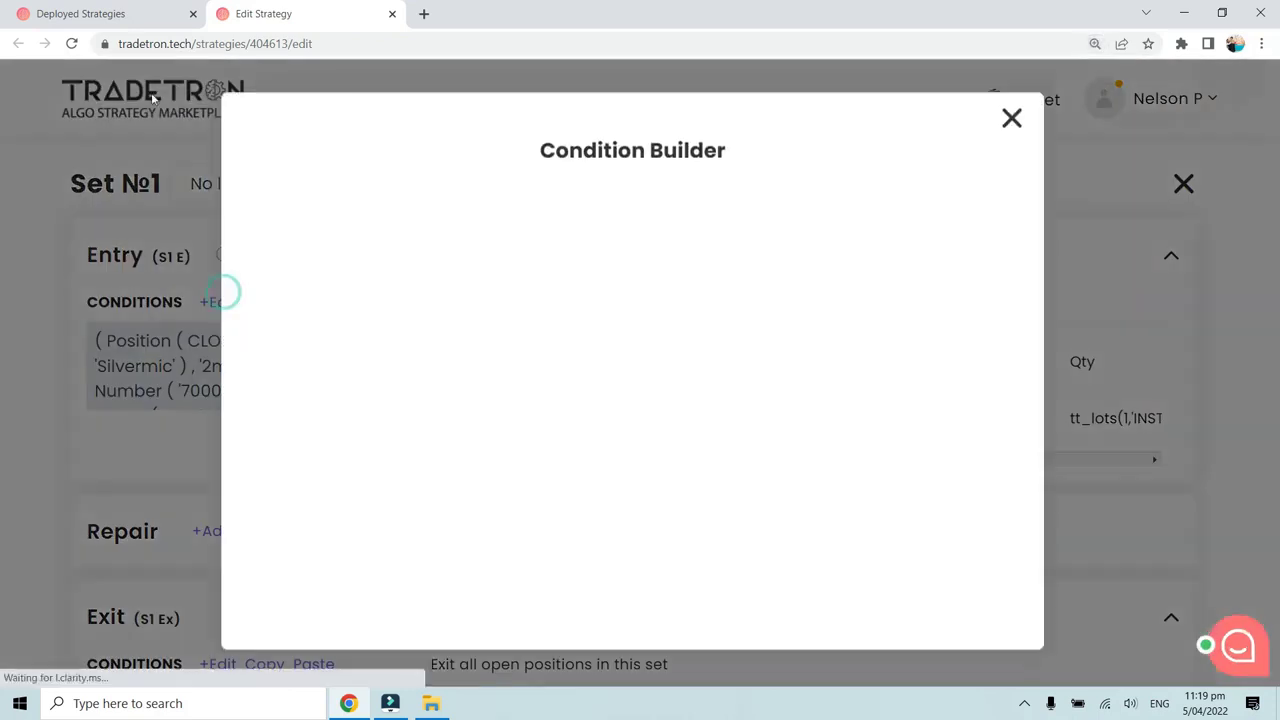
- Close the position details on the deployed strategies page and look through the deployed Silvermic strategy's notification log
{"action": "left_click", "coordinate": [124, 17]}
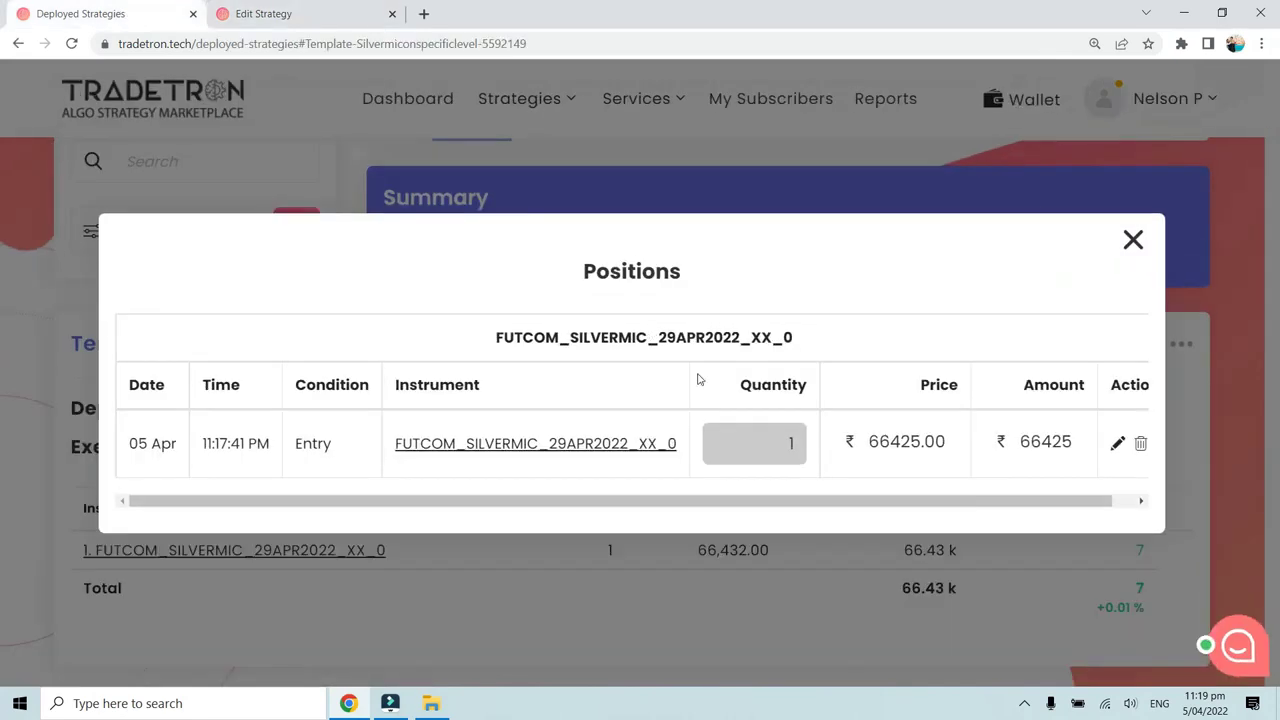
{"action": "left_click", "coordinate": [1132, 241]}
{"action": "left_click", "coordinate": [1182, 347]}
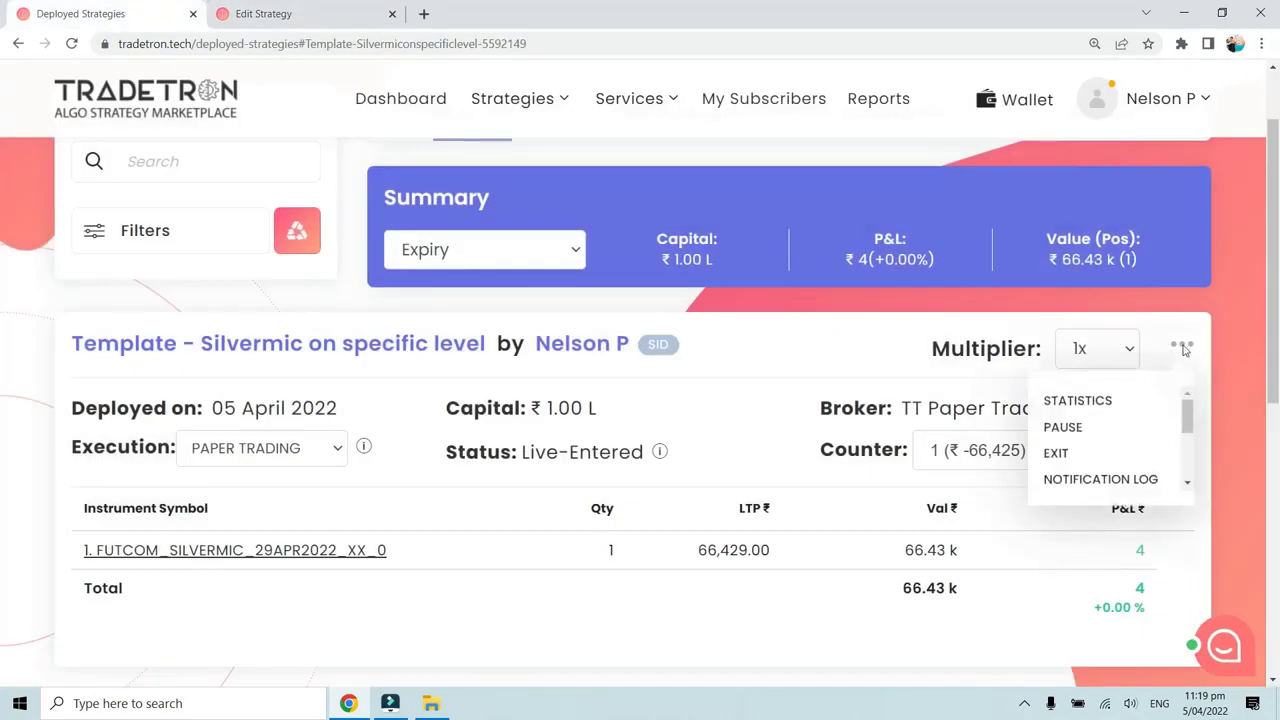
{"action": "left_click", "coordinate": [1088, 480]}
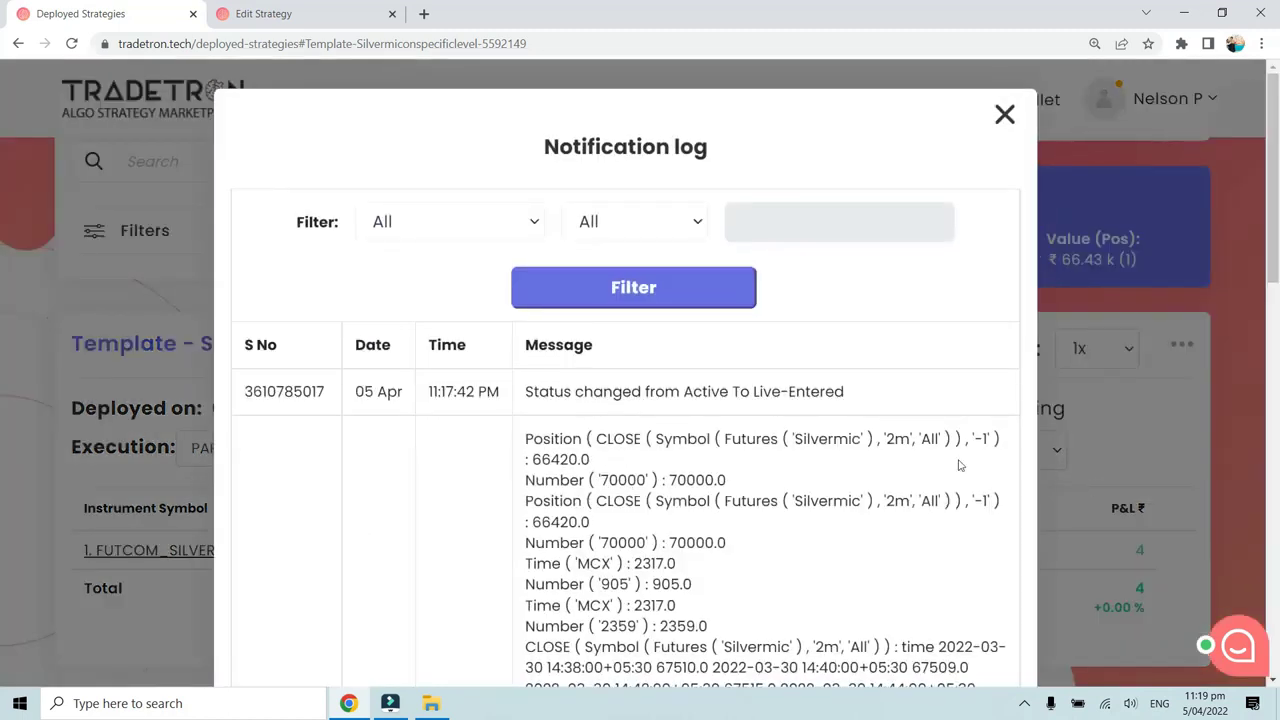
{"action": "scroll", "coordinate": [517, 408], "scroll_direction": "down", "scroll_amount": 3}
{"action": "scroll", "coordinate": [461, 397], "scroll_direction": "down", "scroll_amount": 2}
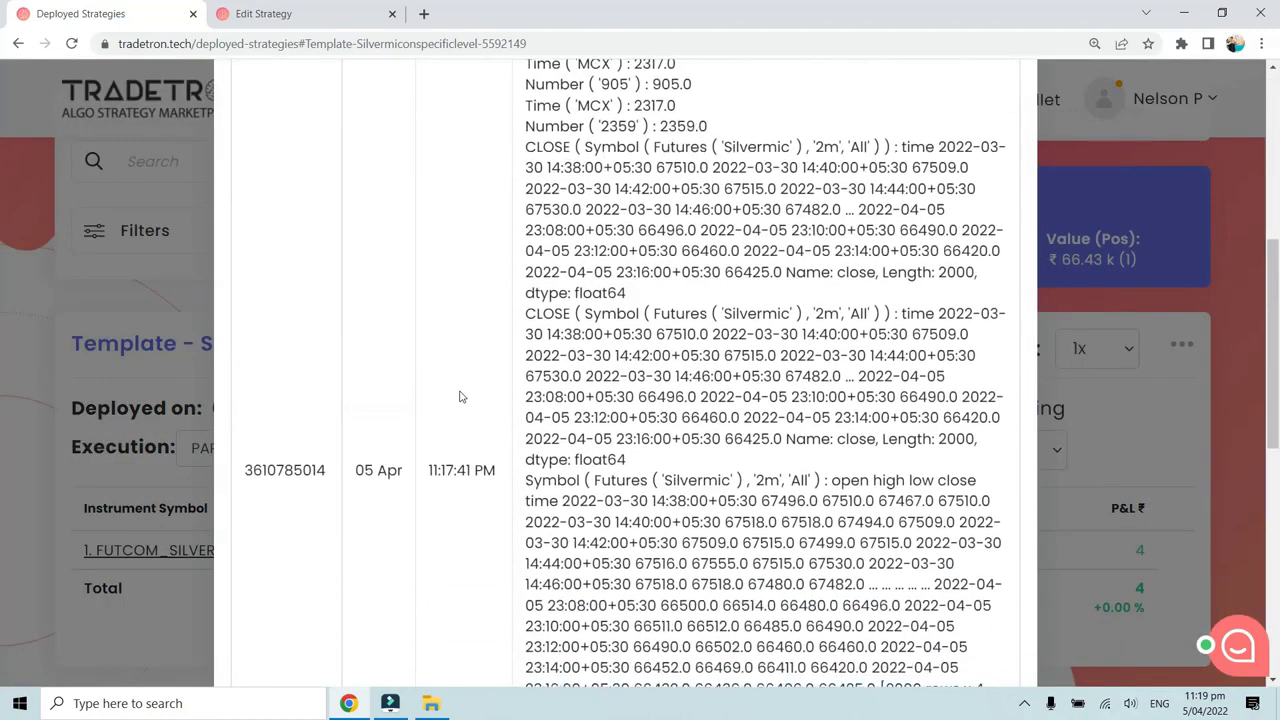
{"action": "scroll", "coordinate": [458, 457], "scroll_direction": "up", "scroll_amount": 5}
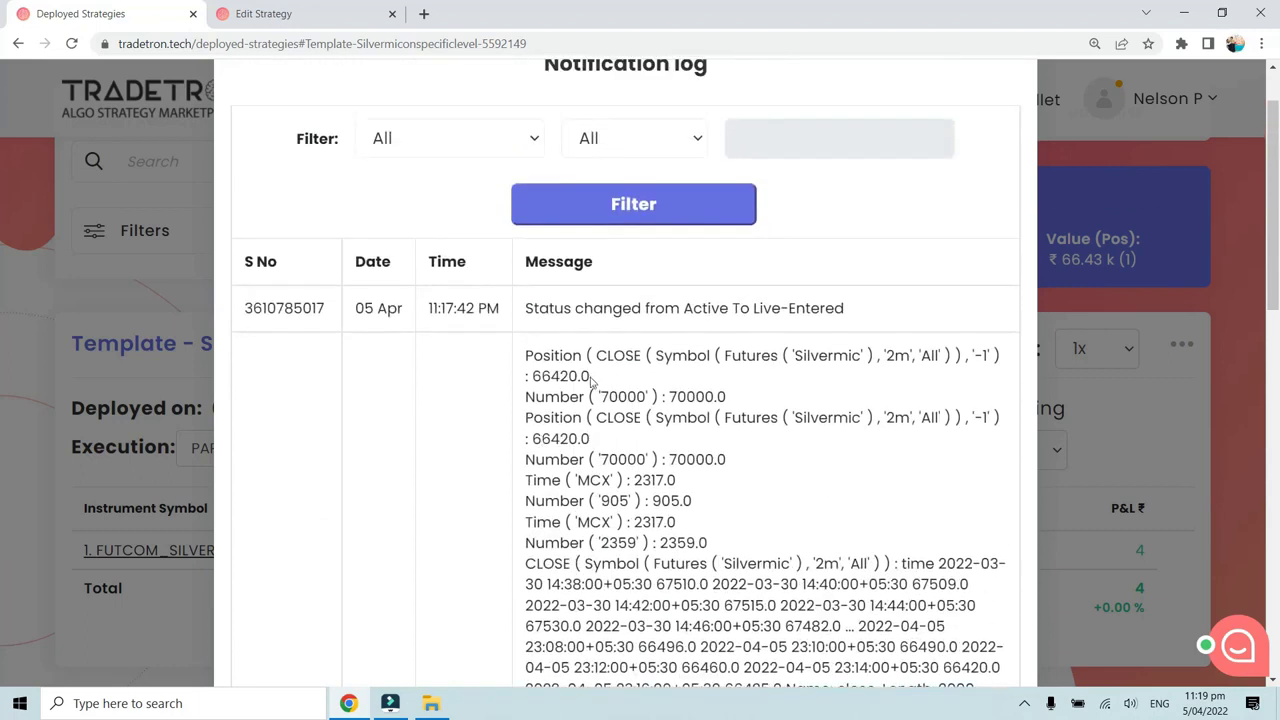
- Examine the logged closing price evaluated for the first Silvermic condition against the number 70000
{"action": "left_click", "coordinate": [590, 378]}
{"action": "scroll", "coordinate": [508, 364], "scroll_direction": "down", "scroll_amount": 1}
{"action": "scroll", "coordinate": [507, 364], "scroll_direction": "up", "scroll_amount": 1}
{"action": "left_click_drag", "start_coordinate": [592, 375], "coordinate": [535, 375]}
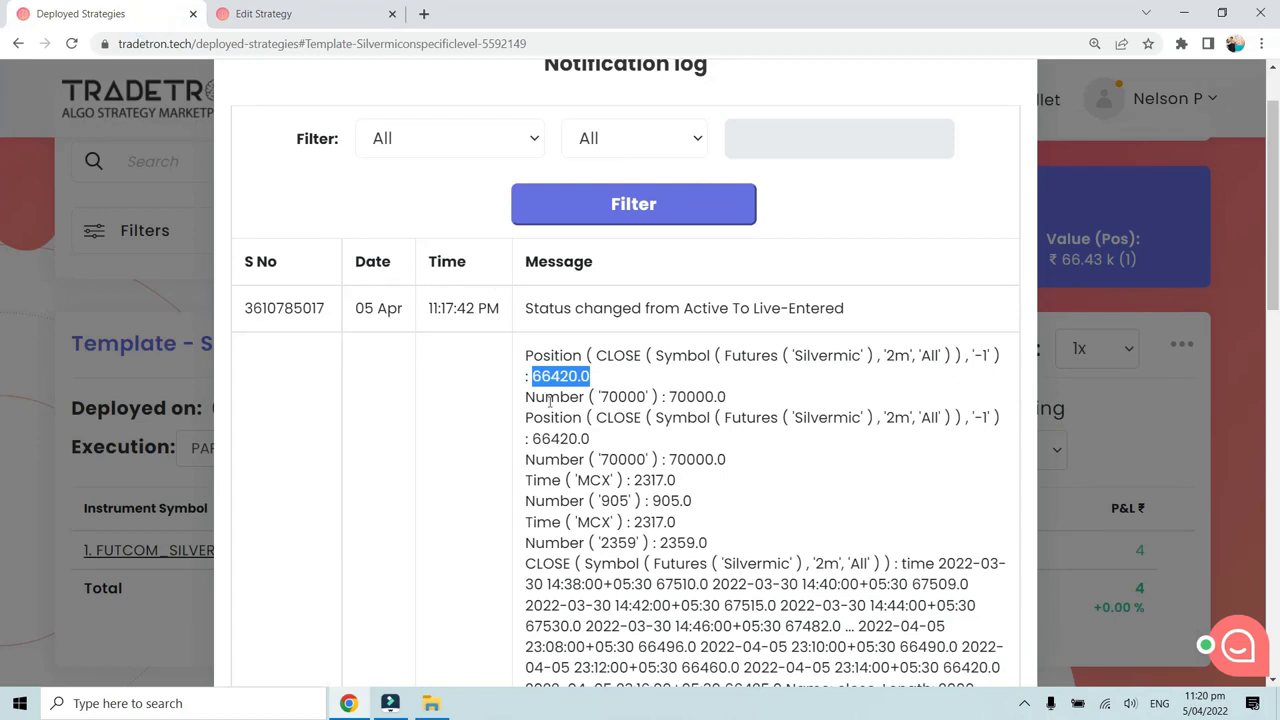
{"action": "scroll", "coordinate": [551, 395], "scroll_direction": "down", "scroll_amount": 1}
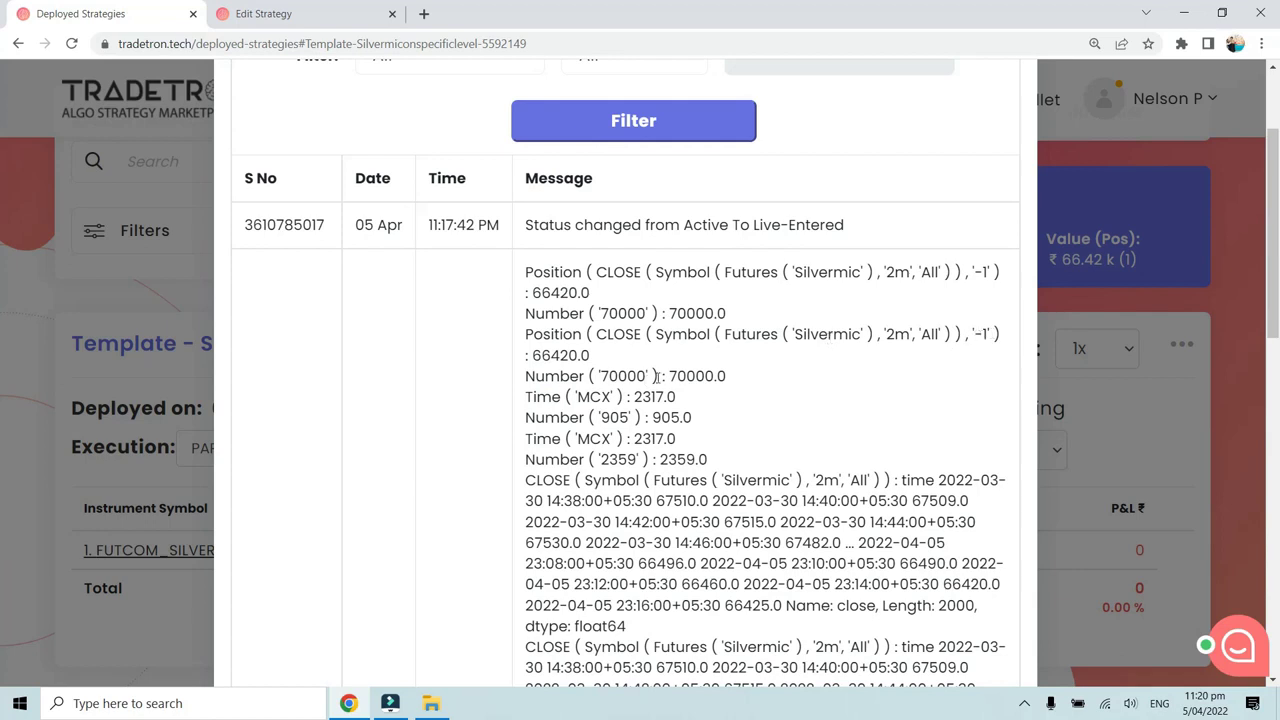
- Compare the entry condition requiring a Silvermic close below 70000 with its logged closing price
{"action": "left_click", "coordinate": [300, 13]}
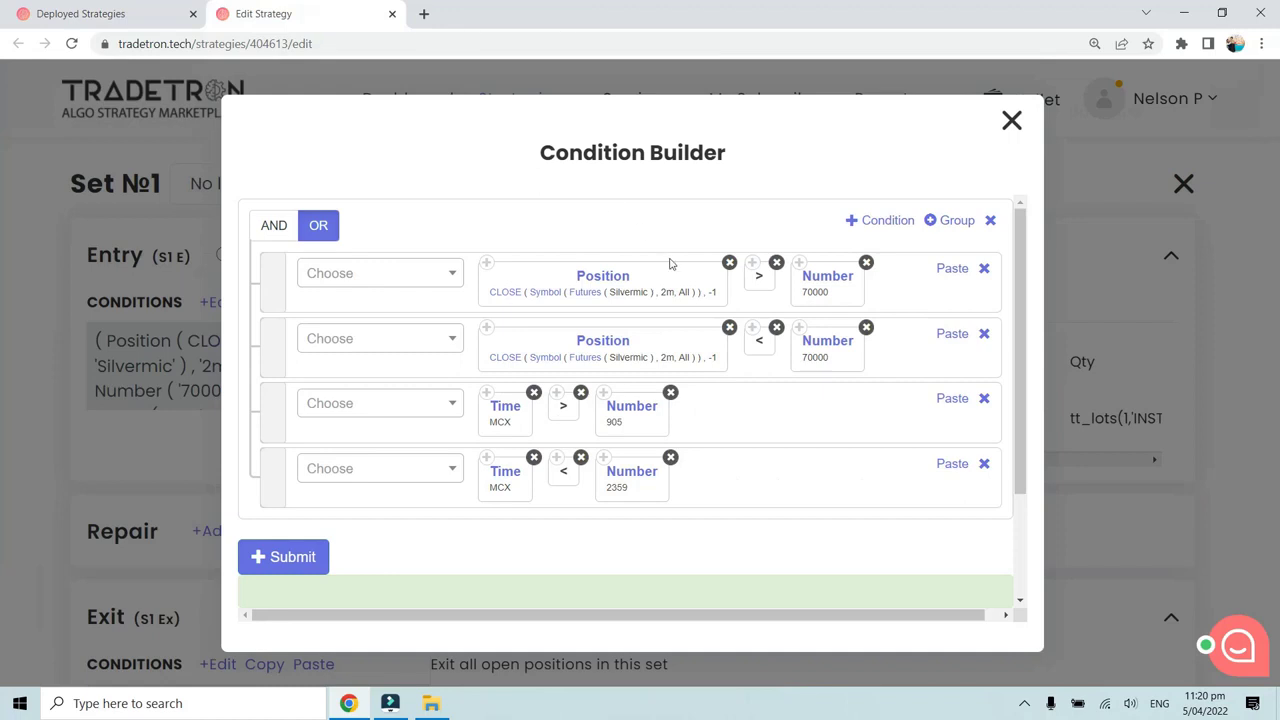
{"action": "left_click", "coordinate": [100, 13]}
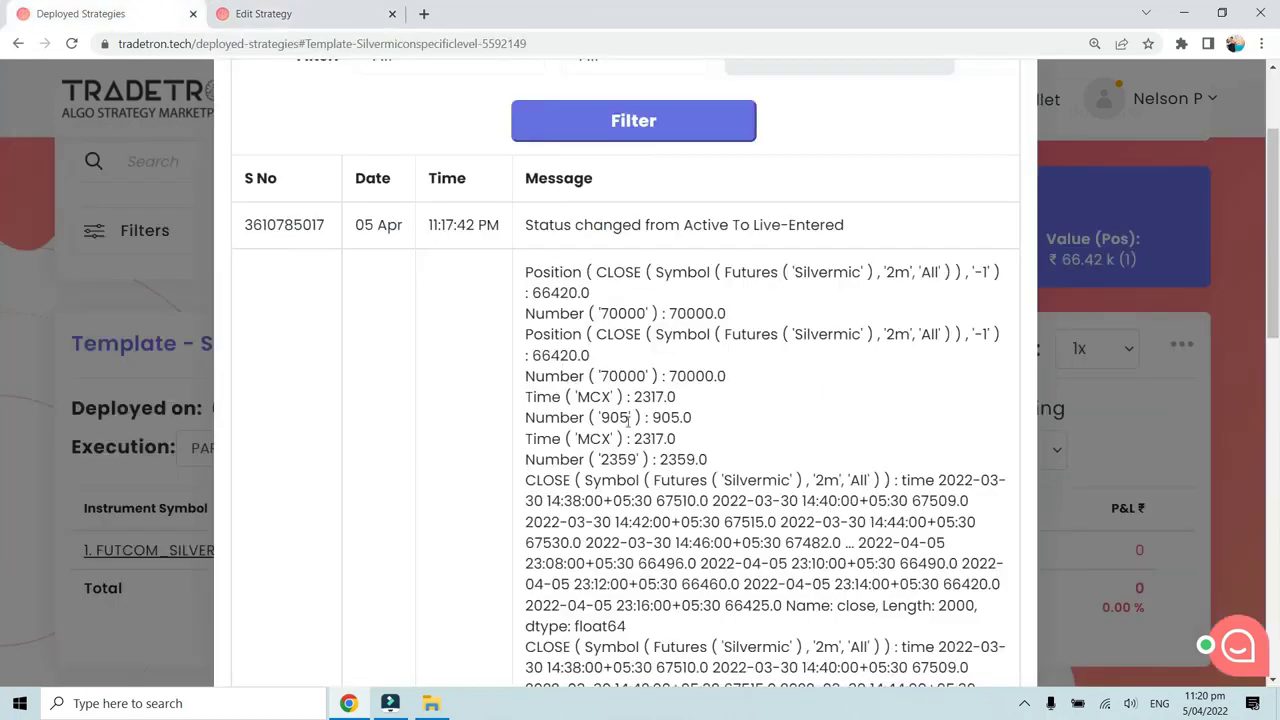
{"action": "left_click_drag", "start_coordinate": [600, 358], "coordinate": [530, 356]}
{"action": "left_click", "coordinate": [532, 351]}
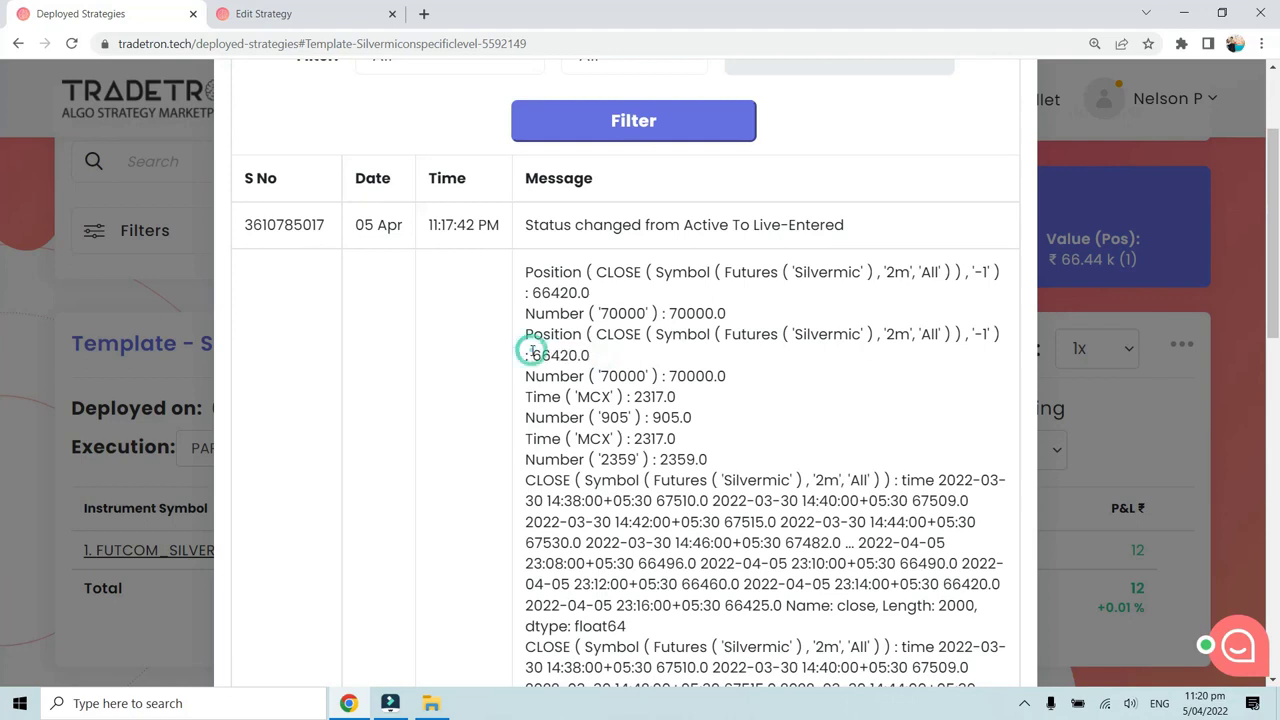
{"action": "left_click", "coordinate": [330, 14]}
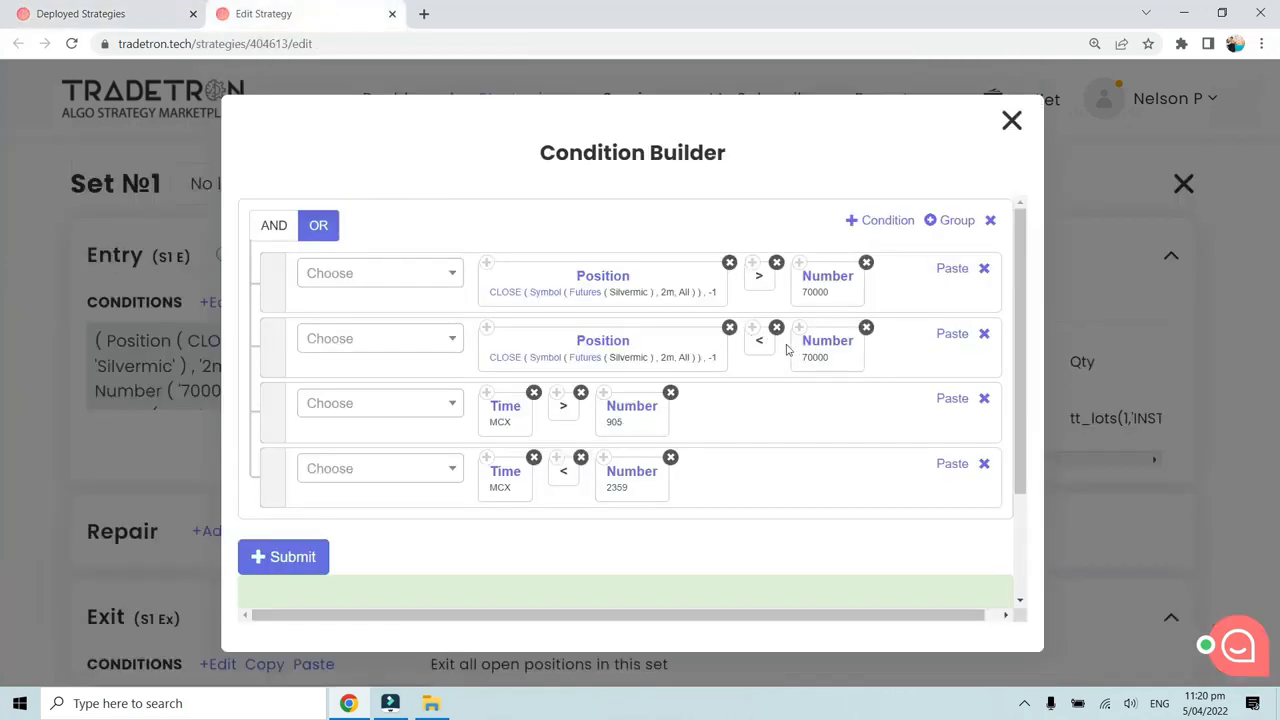
{"action": "left_click", "coordinate": [118, 14]}
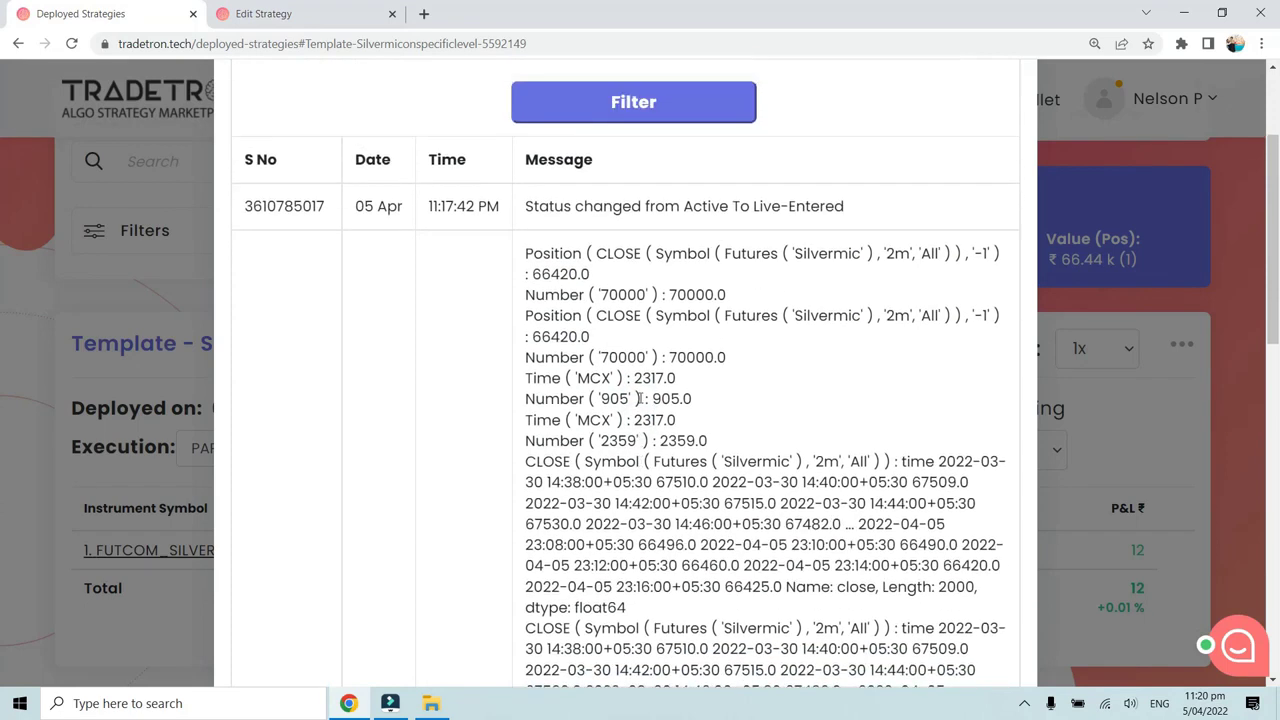
- Compare the MCX time conditions, greater than 905 and less than 2359, with the time values in the notification log
{"action": "left_click", "coordinate": [300, 14]}
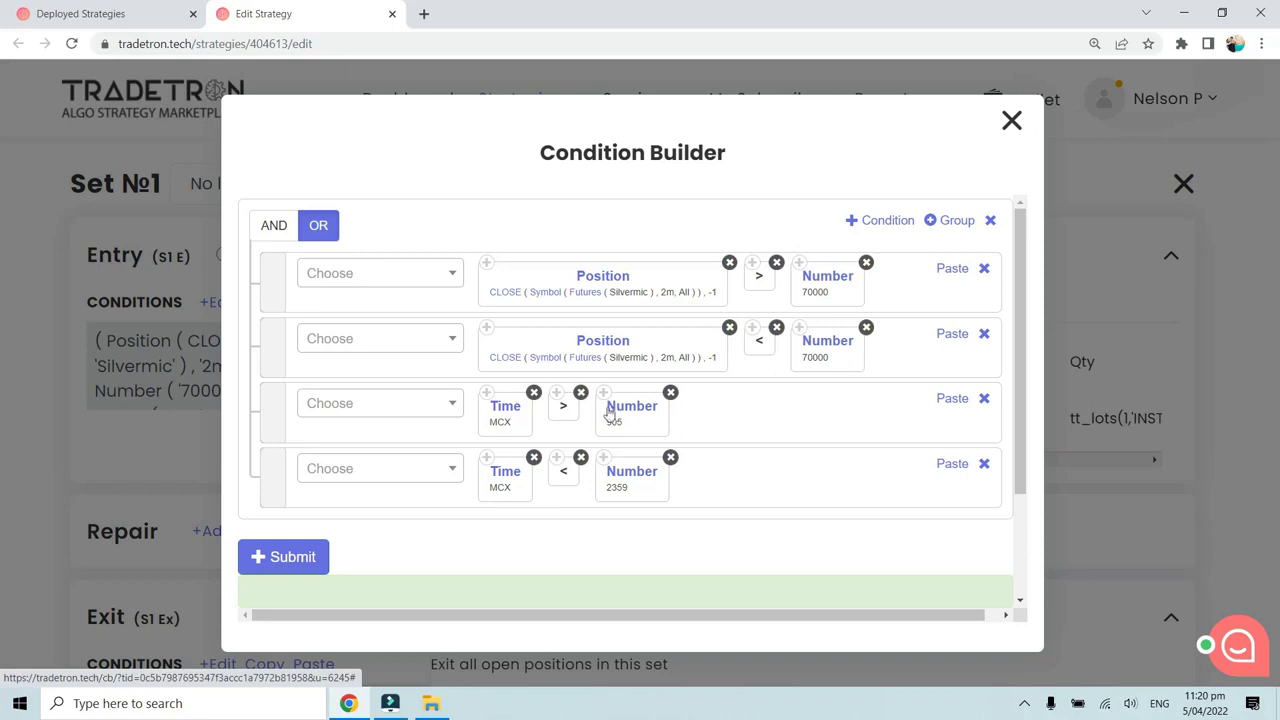
{"action": "key", "text": "ctrl+Tab"}
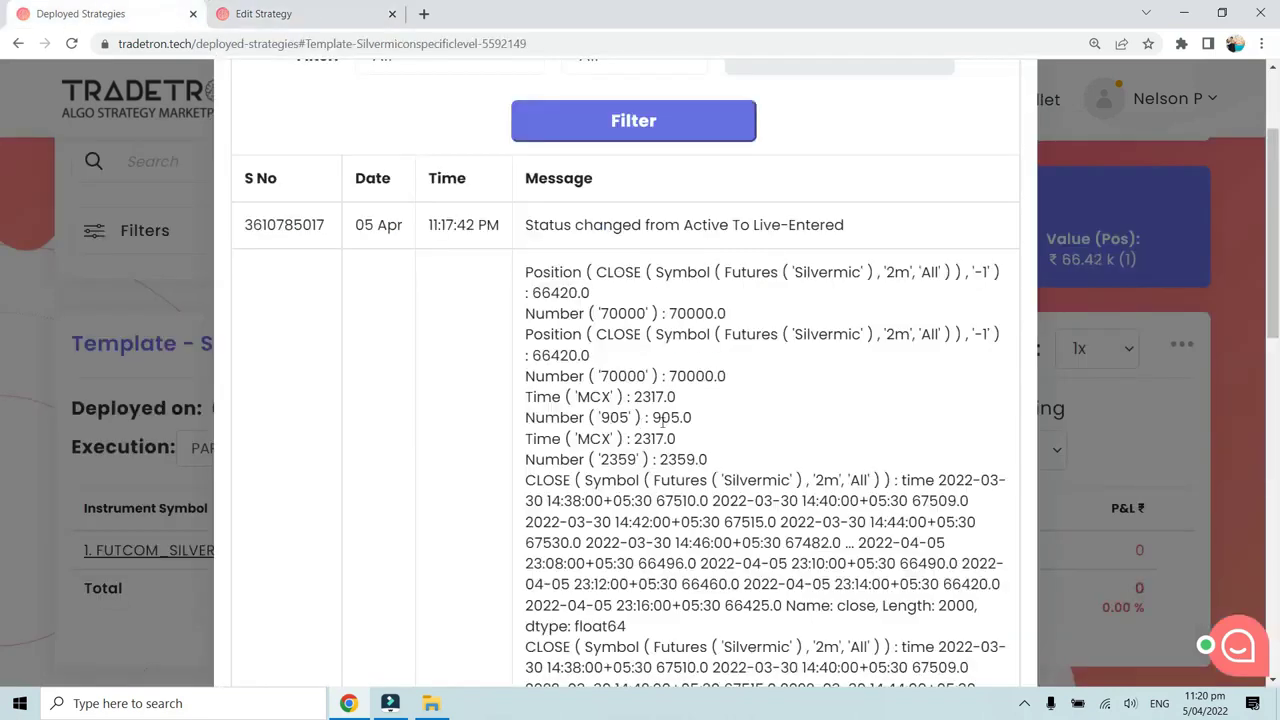
{"action": "double_click", "coordinate": [636, 438]}
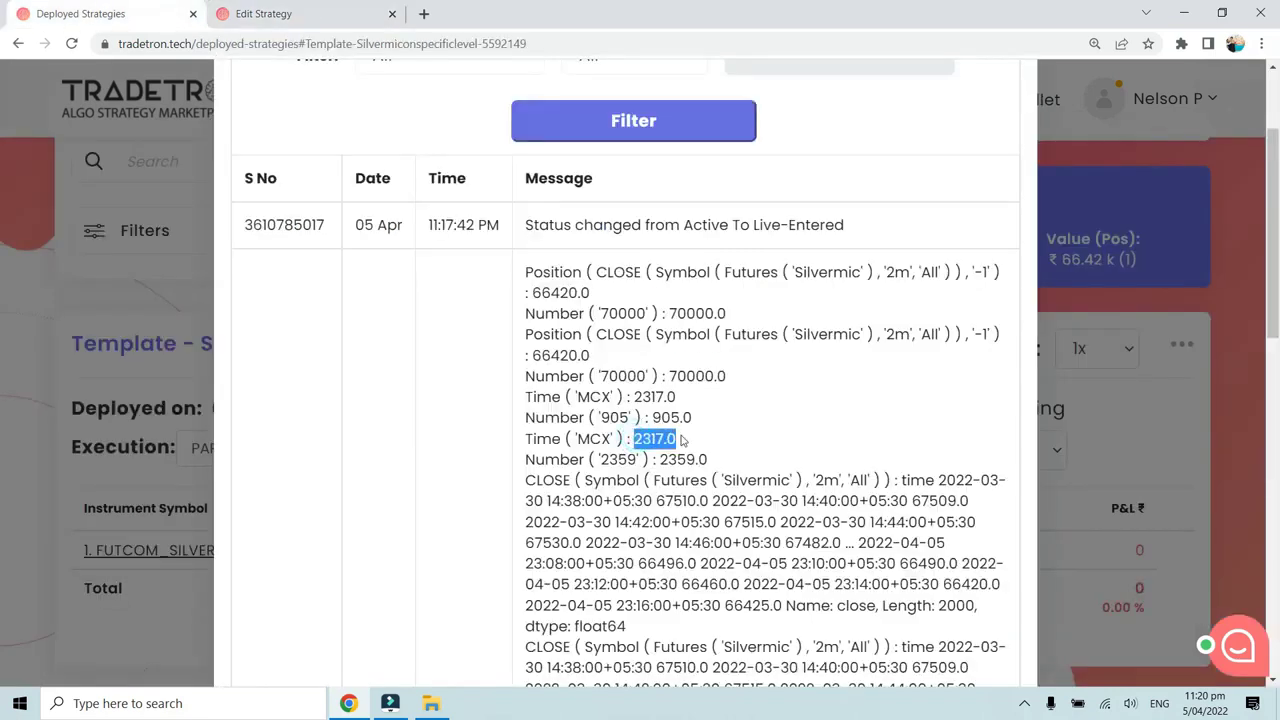
{"action": "key", "text": "ctrl+Tab"}
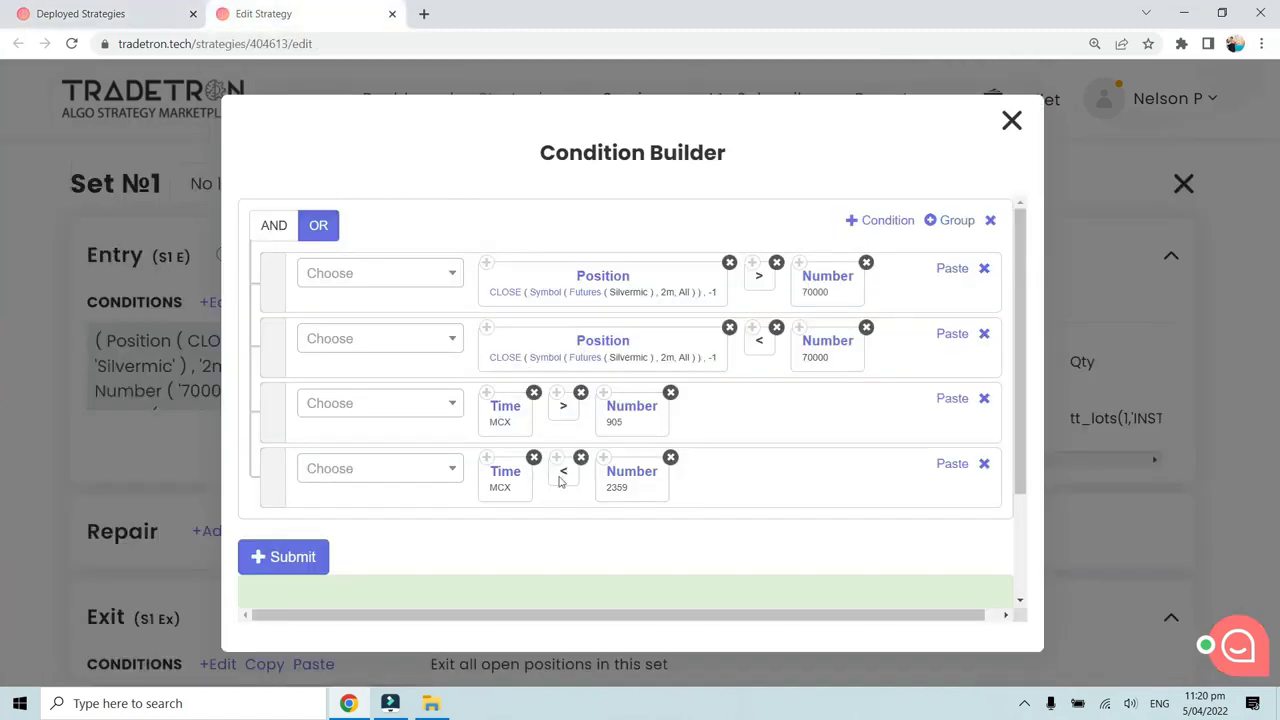
{"action": "left_click", "coordinate": [154, 20]}
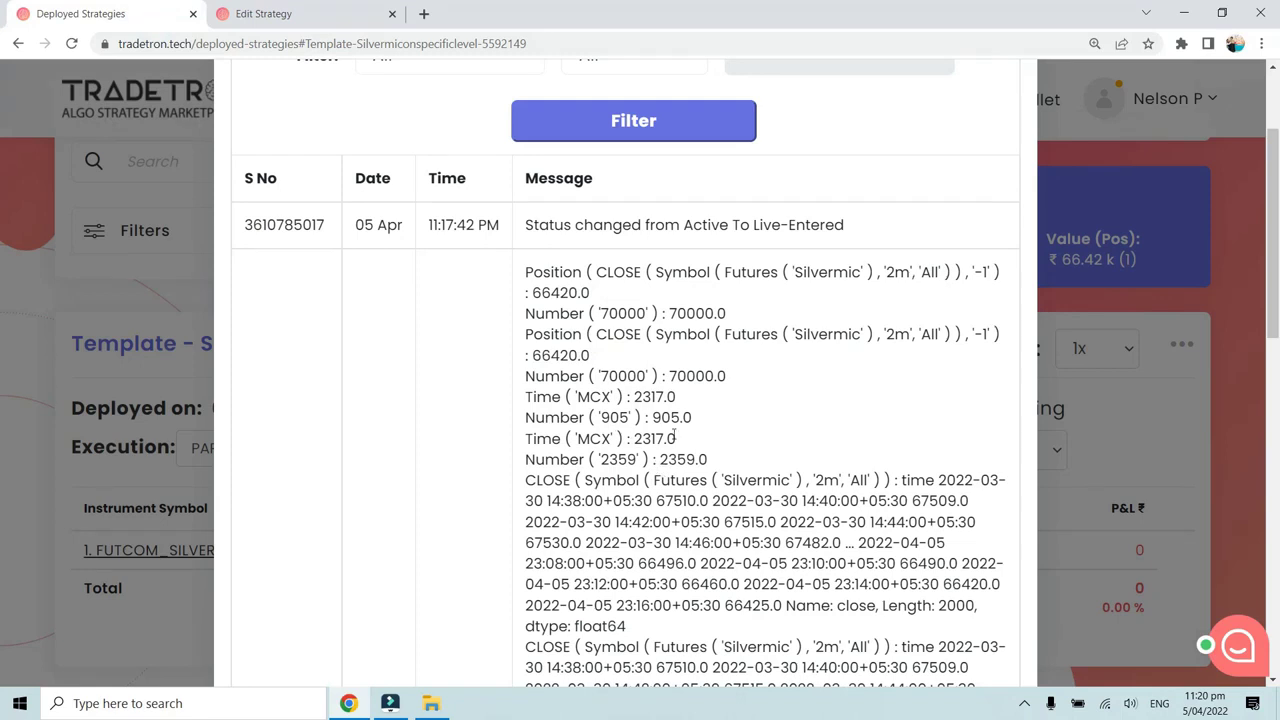
- Examine the rest of the logged entry evaluation, including the 2-minute Silvermic candle data, futures symbol and status changes
{"action": "scroll", "coordinate": [752, 438], "scroll_direction": "down", "scroll_amount": 2}
{"action": "scroll", "coordinate": [750, 438], "scroll_direction": "up", "scroll_amount": 2}
{"action": "scroll", "coordinate": [750, 438], "scroll_direction": "down", "scroll_amount": 3}
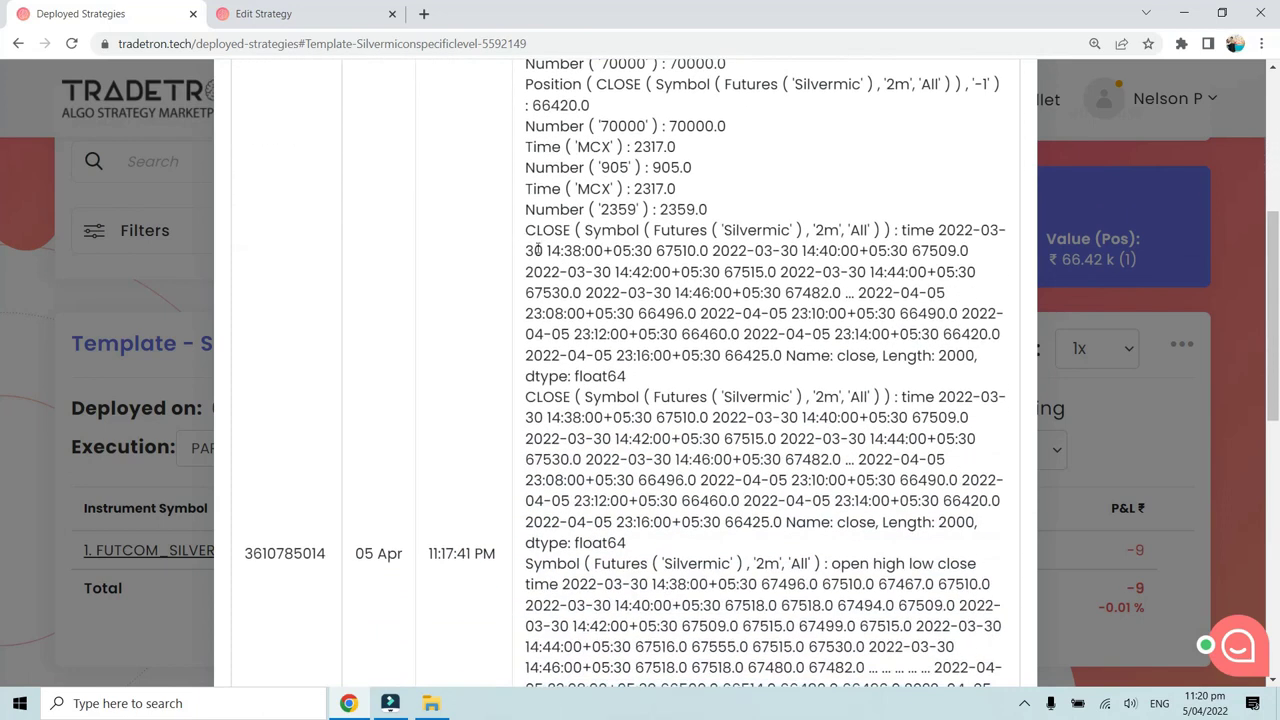
{"action": "scroll", "coordinate": [632, 386], "scroll_direction": "down", "scroll_amount": 4}
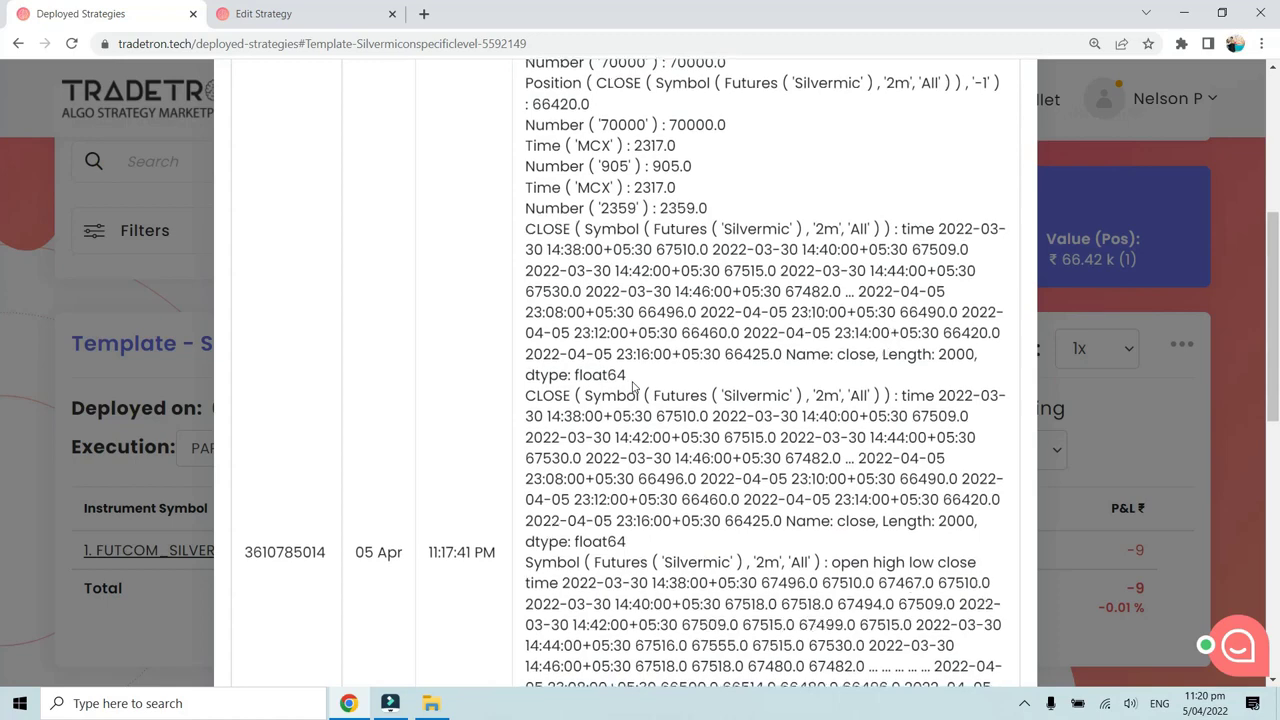
{"action": "scroll", "coordinate": [633, 380], "scroll_direction": "down", "scroll_amount": 2}
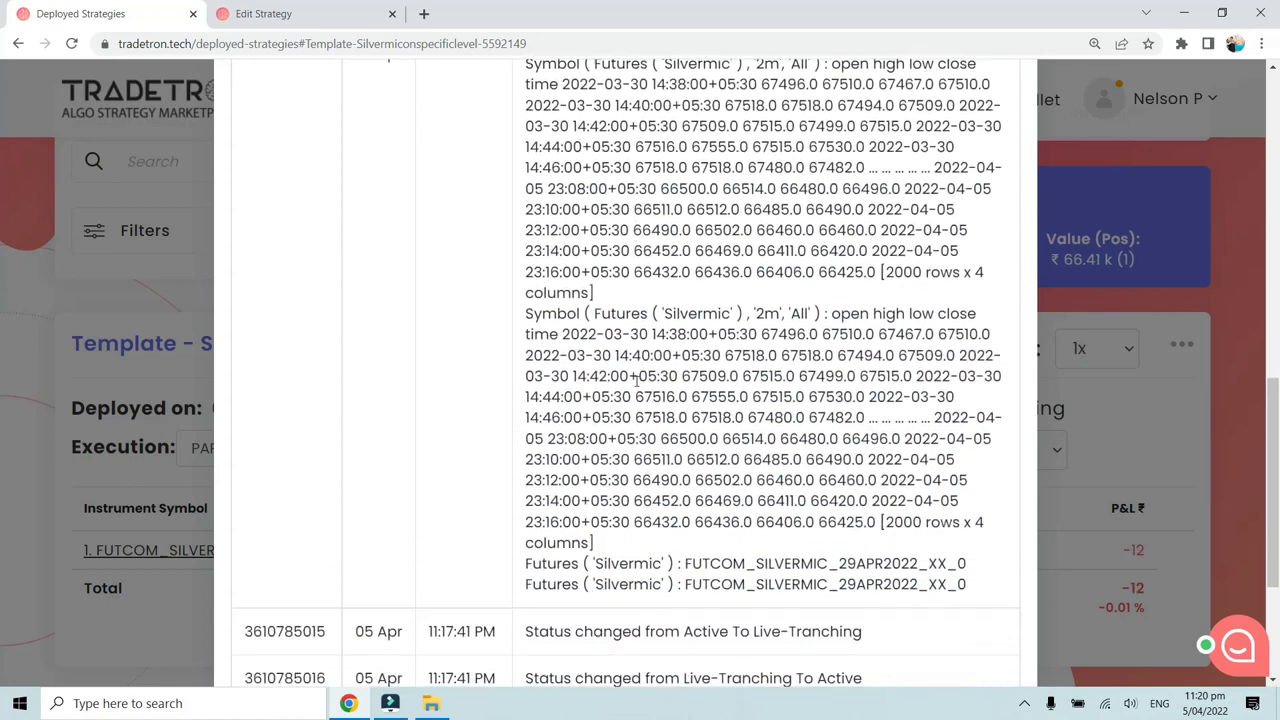
{"action": "scroll", "coordinate": [636, 380], "scroll_direction": "up", "scroll_amount": 12}
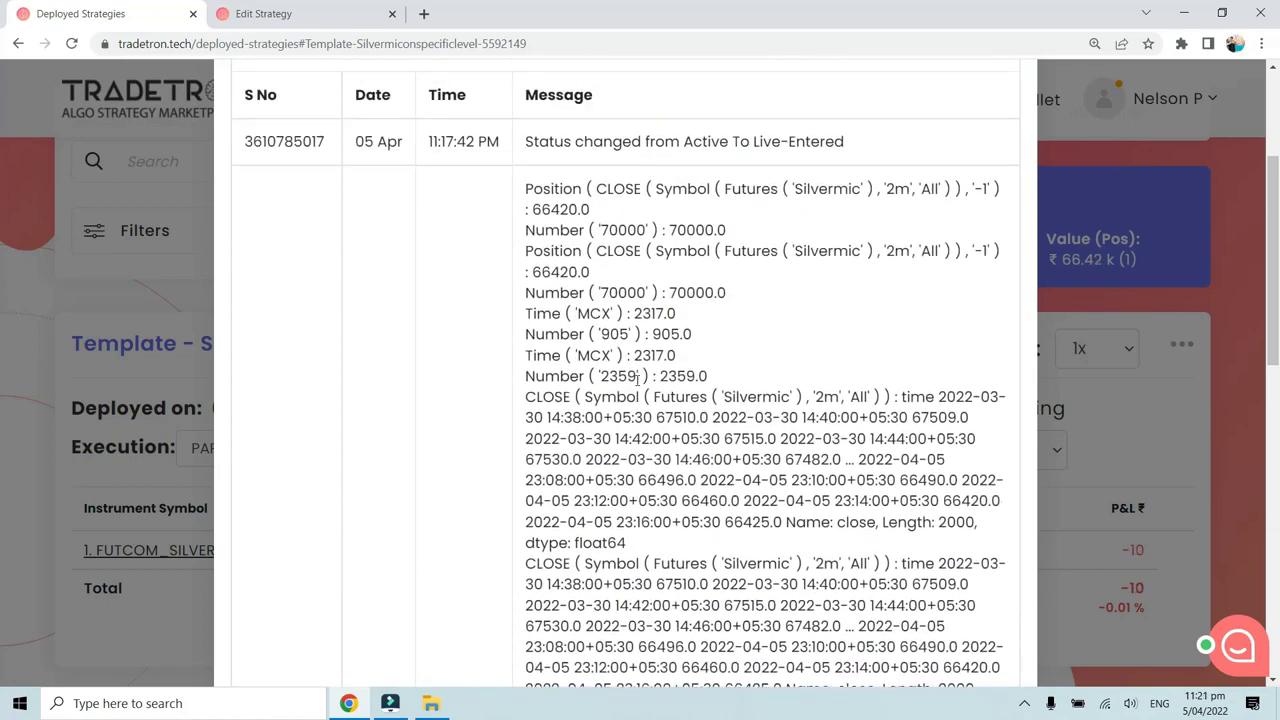
- Match the first entry condition's Position formula to its line and evaluated closing price in the notification log
{"action": "left_click", "coordinate": [300, 10]}
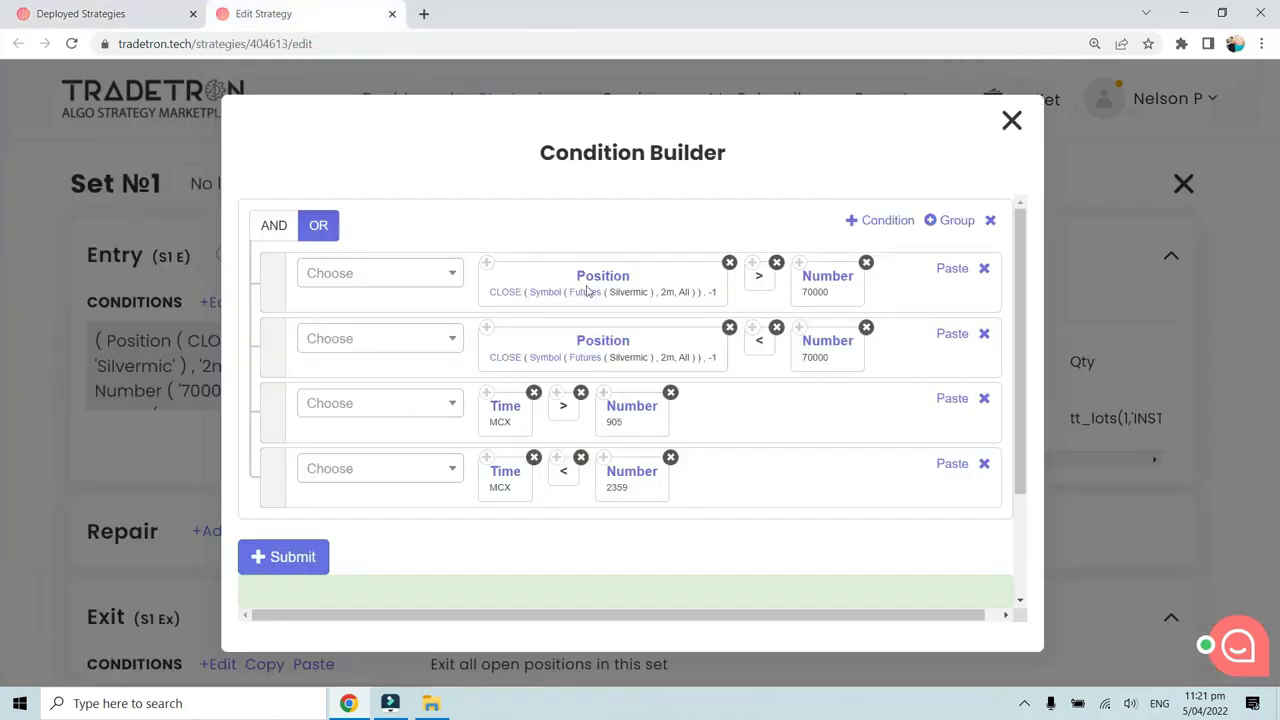
{"action": "left_click", "coordinate": [100, 12]}
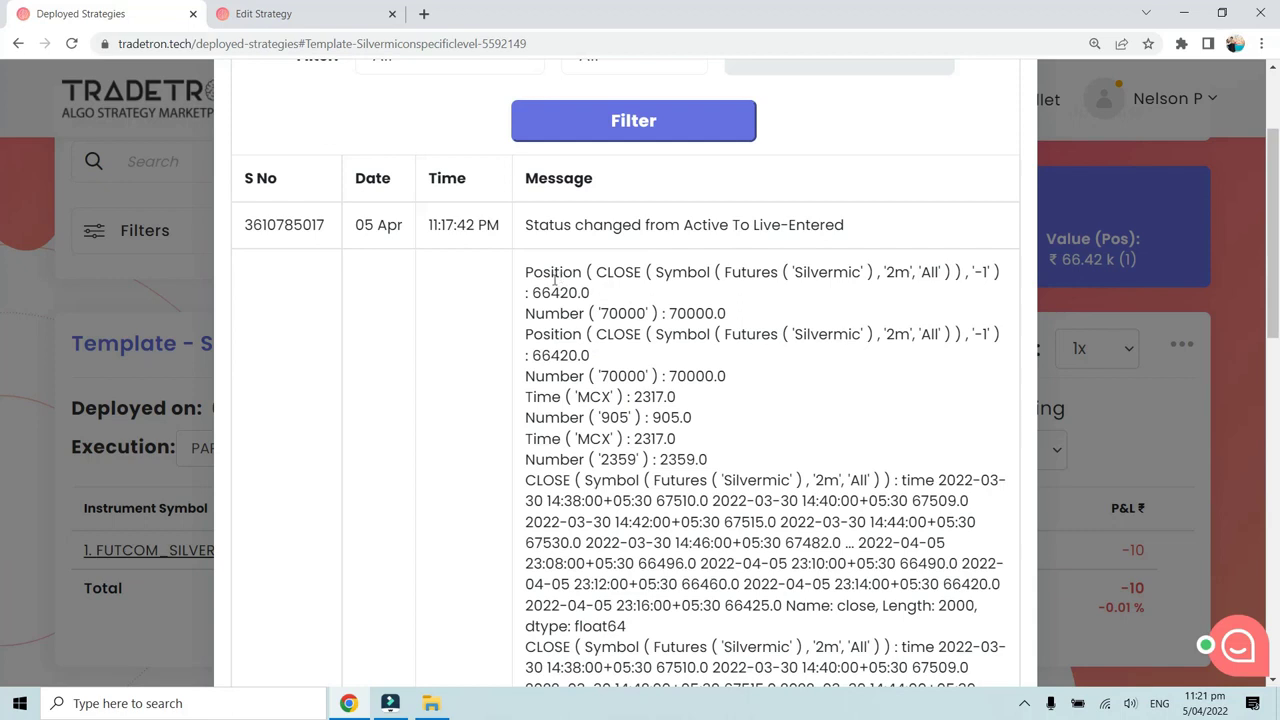
{"action": "left_click_drag", "start_coordinate": [526, 270], "coordinate": [1007, 271]}
{"action": "left_click", "coordinate": [300, 13]}
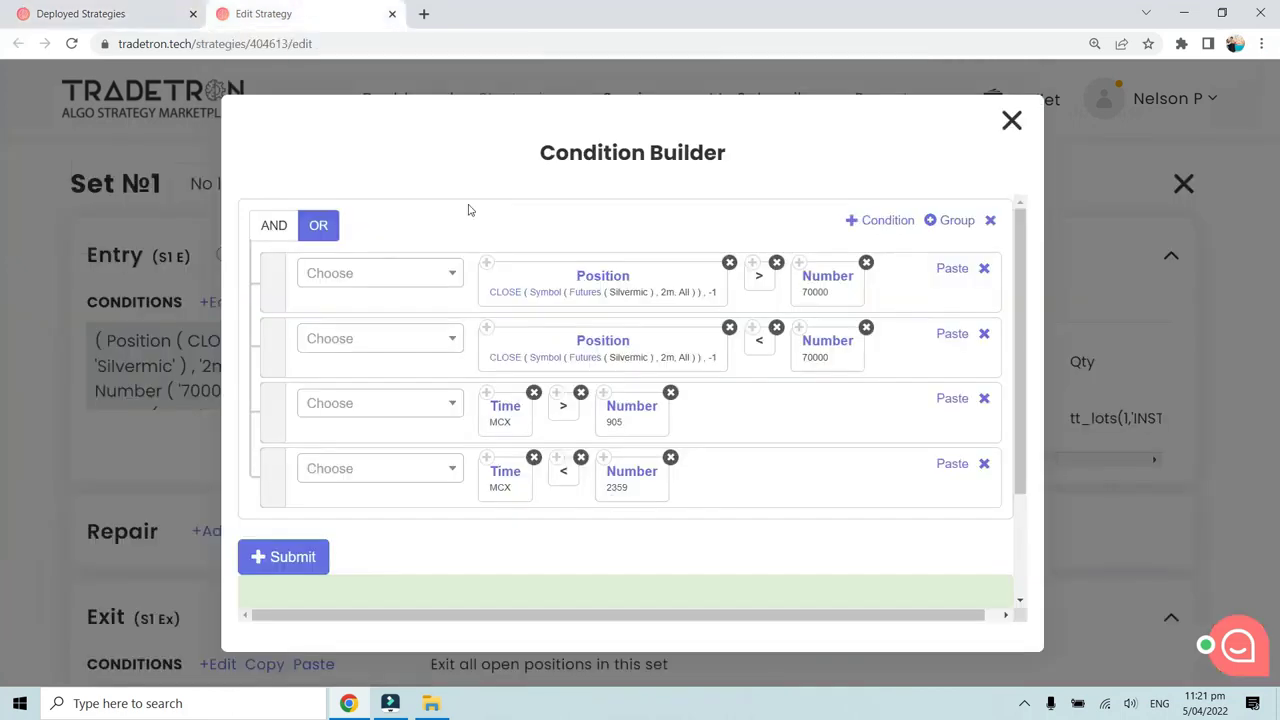
{"action": "left_click", "coordinate": [100, 13]}
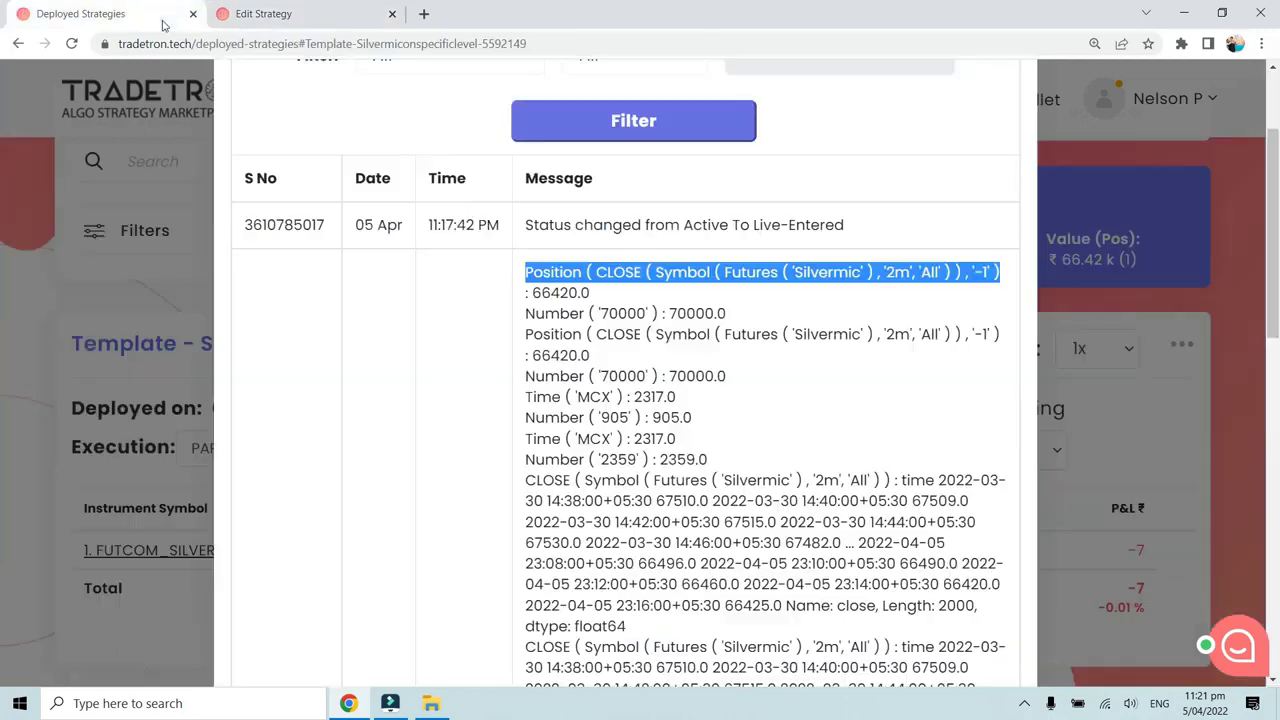
{"action": "left_click_drag", "start_coordinate": [592, 293], "coordinate": [538, 299]}
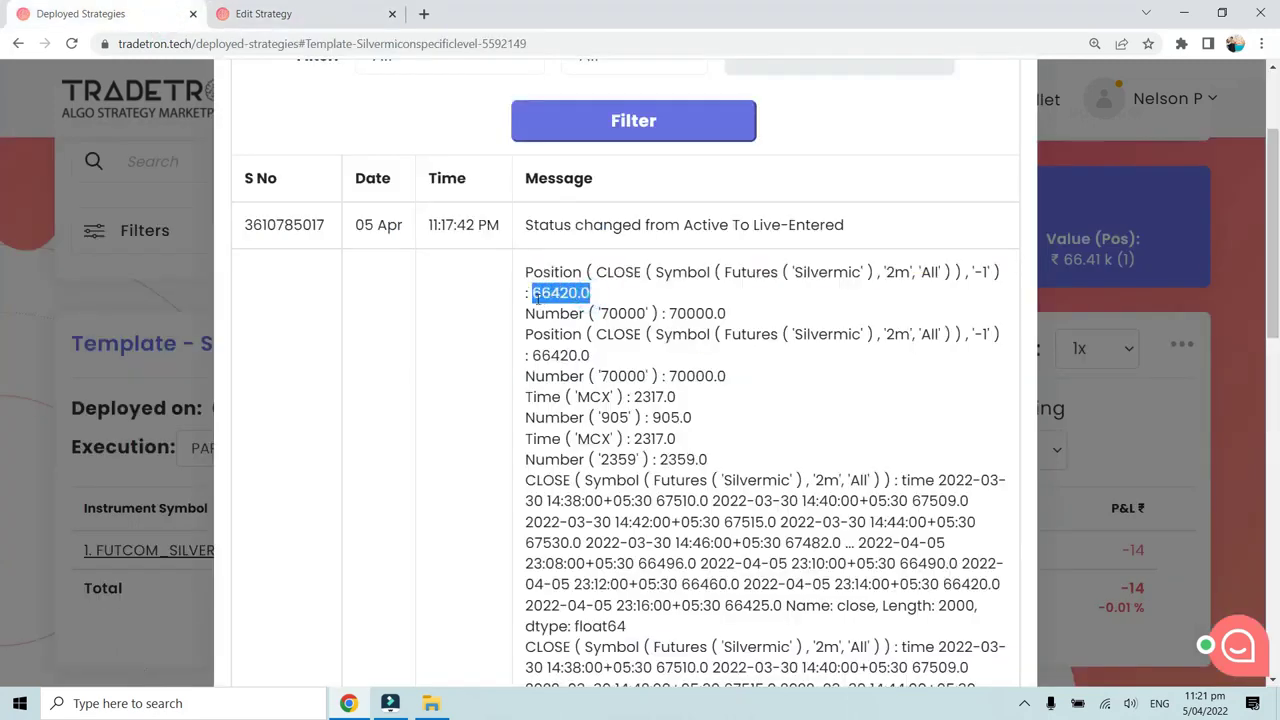
{"action": "left_click", "coordinate": [533, 295]}
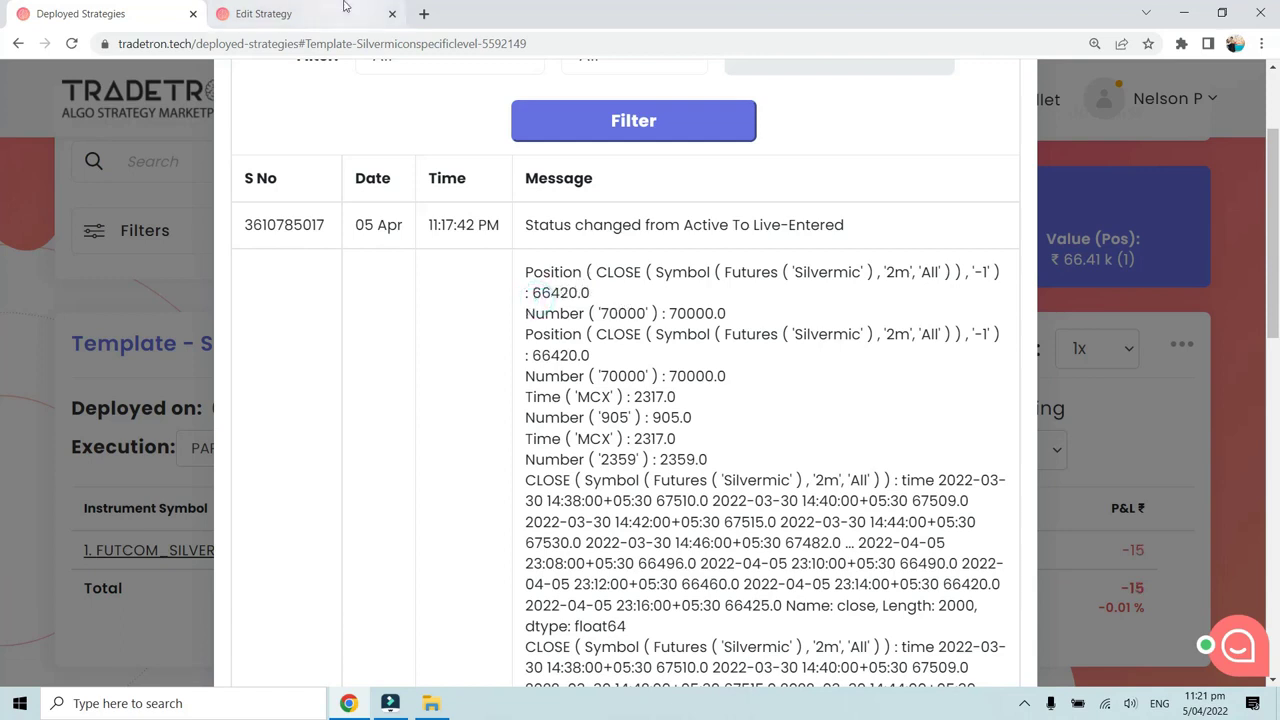
{"action": "left_click", "coordinate": [245, 14]}
{"action": "left_click", "coordinate": [165, 14]}
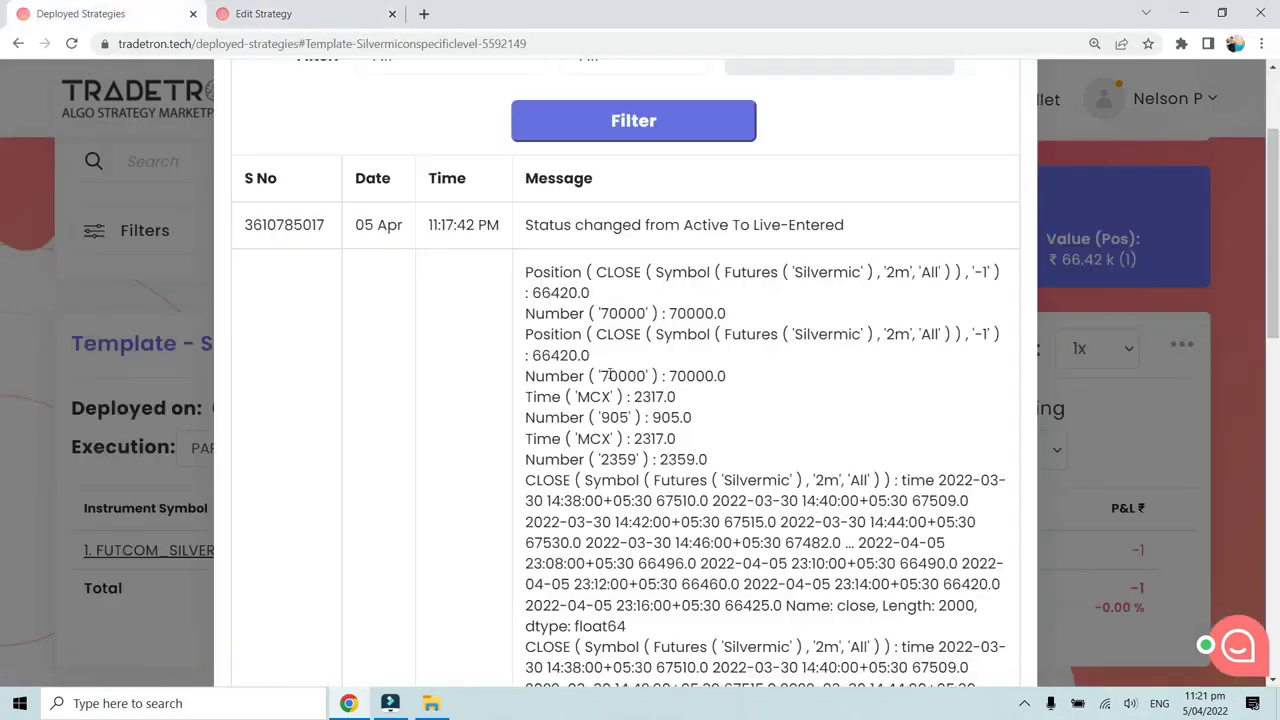
- Return to Set 1's entry conditions and switch their joining operator to AND
{"action": "left_click", "coordinate": [320, 14]}
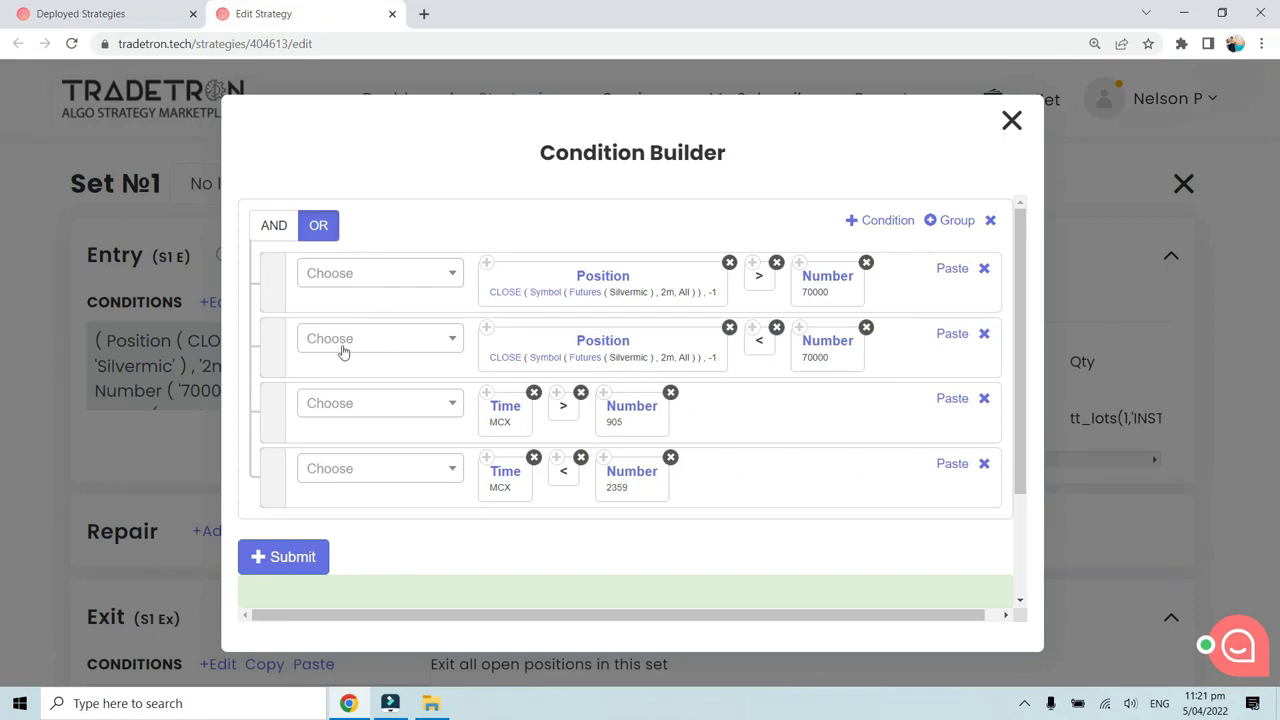
{"action": "left_click", "coordinate": [275, 230]}
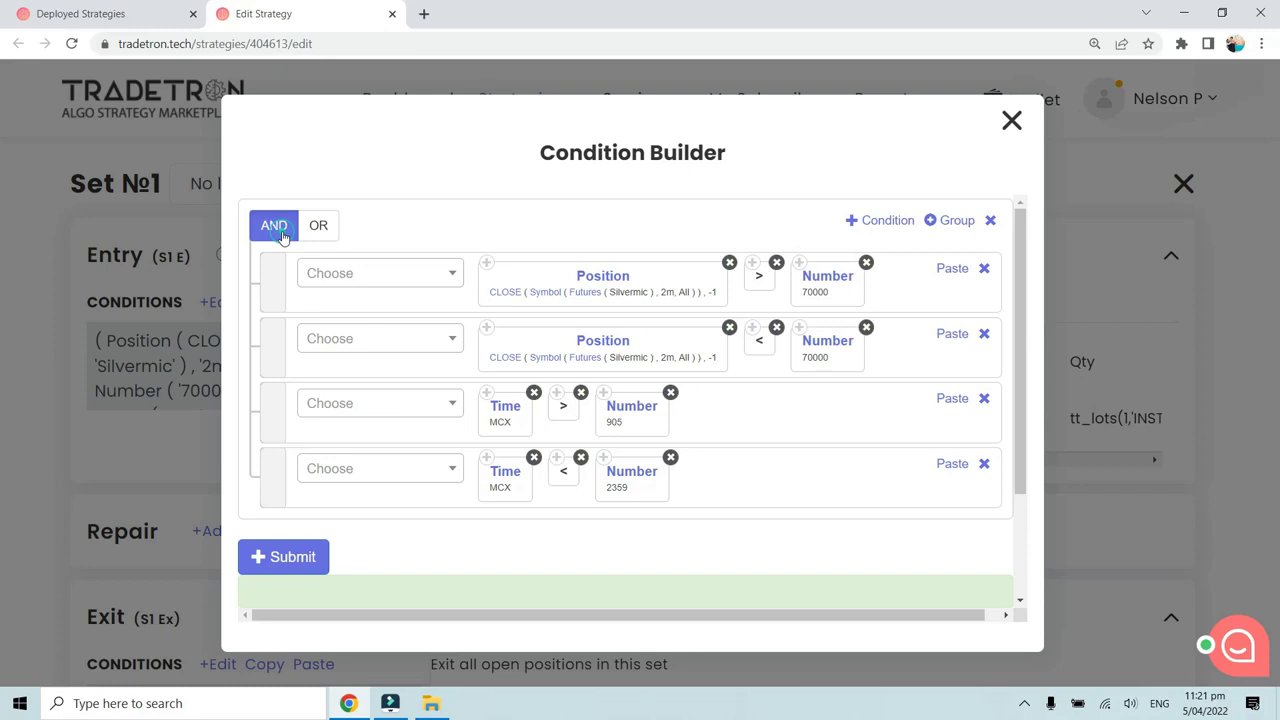
- Compare AND with OR joining for Set 1's four entry conditions and leave the joining operator on OR
{"action": "left_click", "coordinate": [157, 28]}
{"action": "left_click", "coordinate": [320, 18]}
{"action": "left_click", "coordinate": [318, 226]}
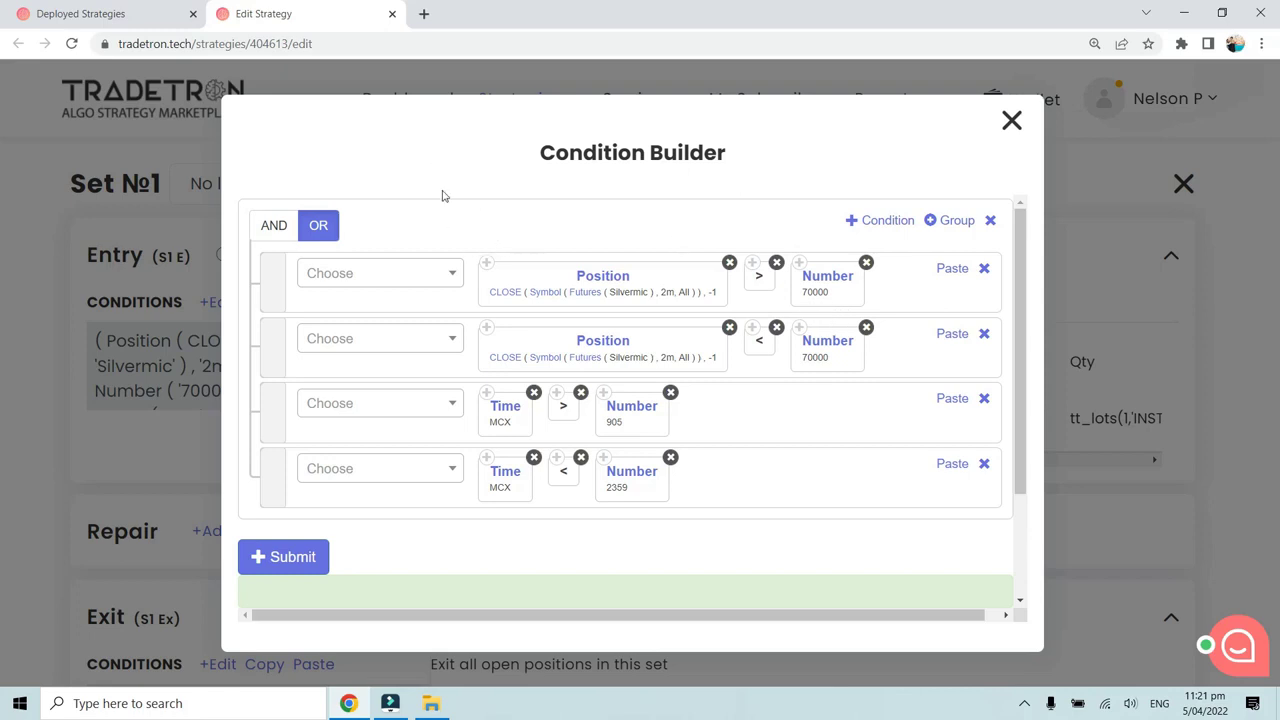
{"action": "left_click", "coordinate": [286, 233]}
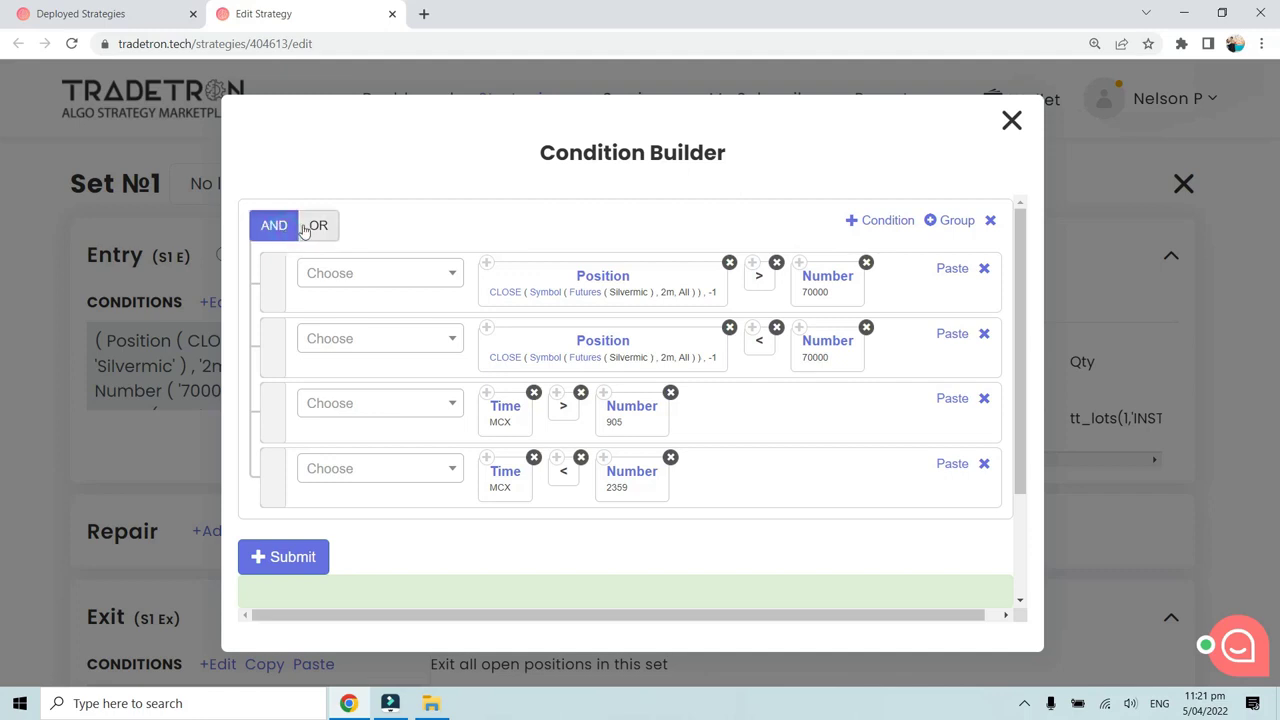
{"action": "left_click", "coordinate": [310, 230]}
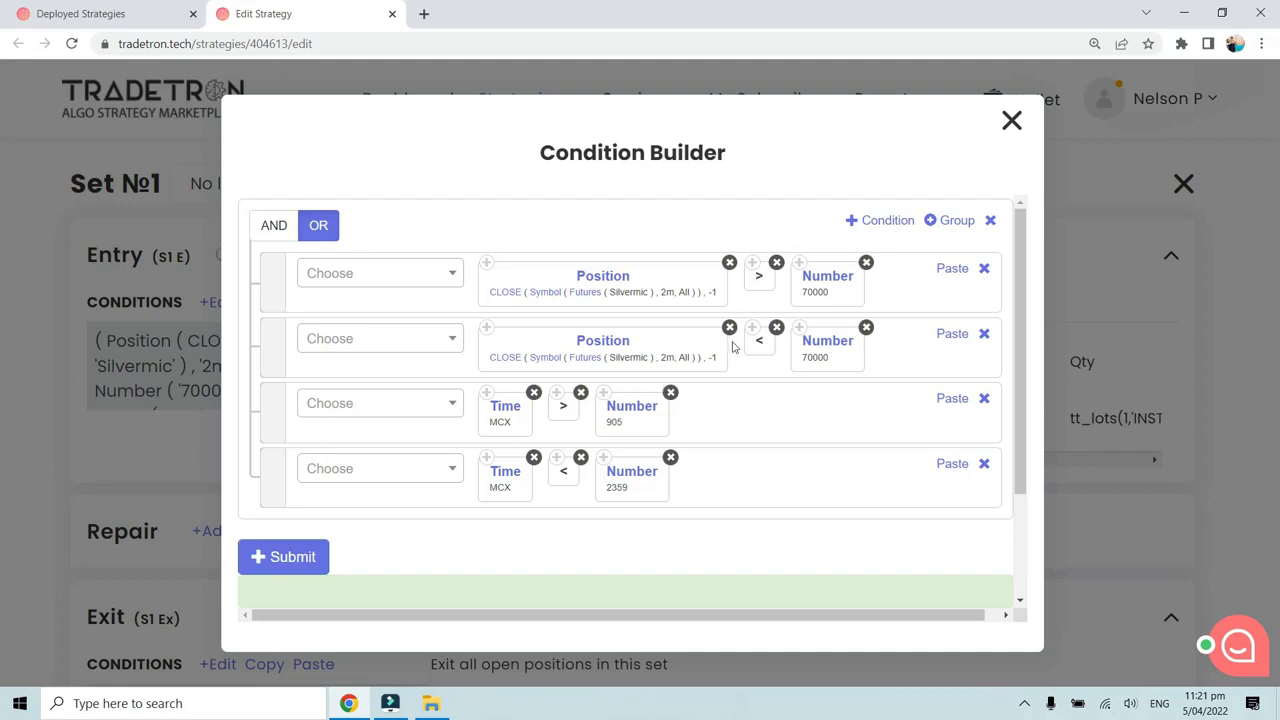
- Close the Silvermic template's notification log on the deployed strategies page and return to Set 1's entry conditions
{"action": "left_click", "coordinate": [183, 10]}
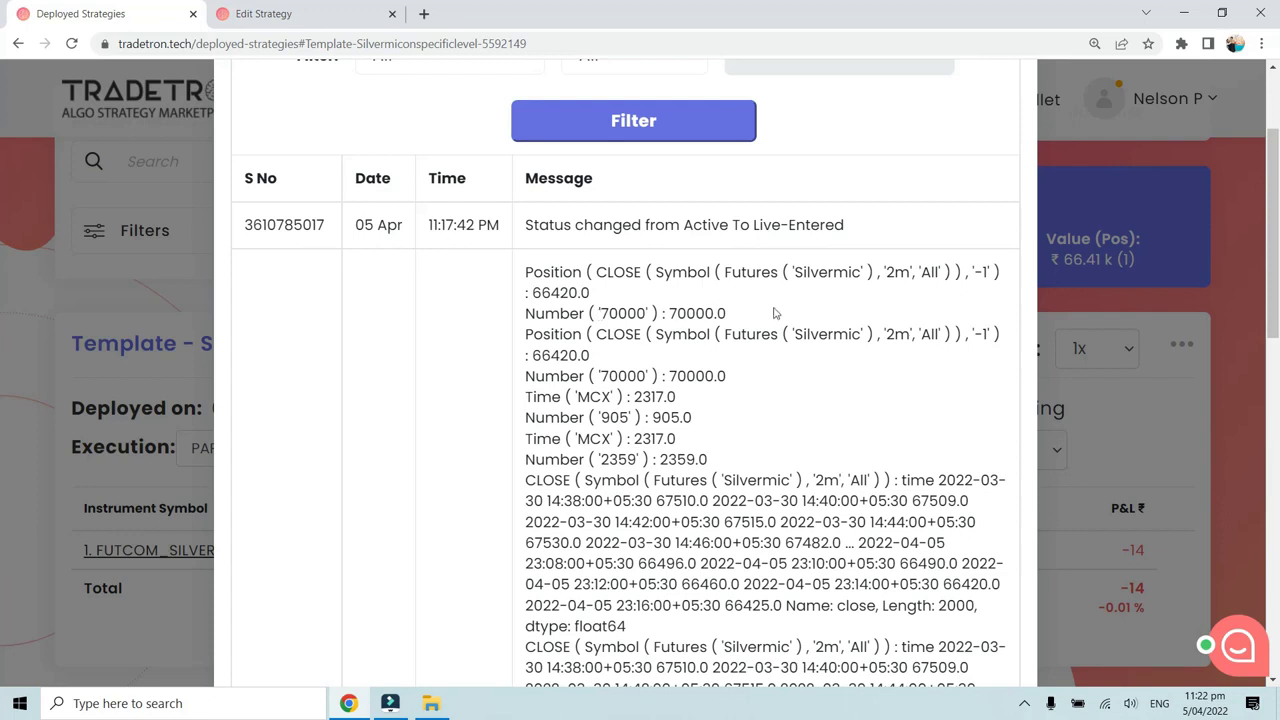
{"action": "scroll", "coordinate": [773, 313], "scroll_direction": "up", "scroll_amount": 2}
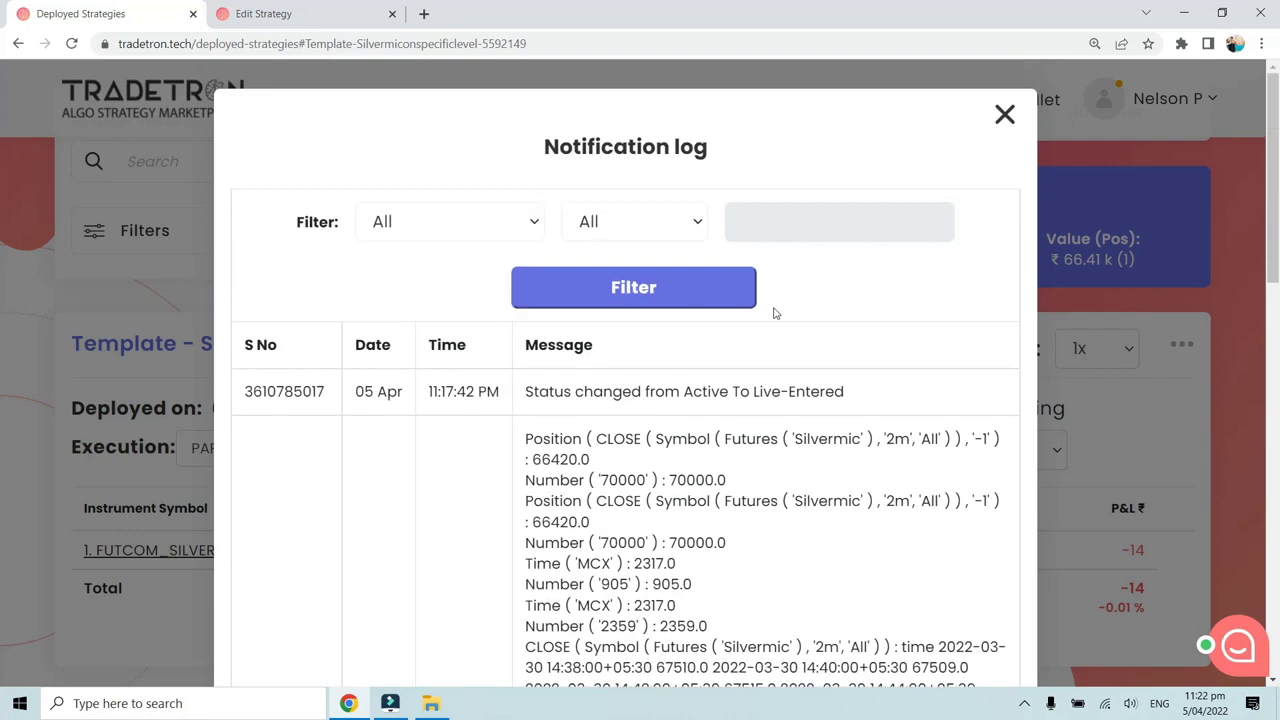
{"action": "left_click", "coordinate": [1004, 118]}
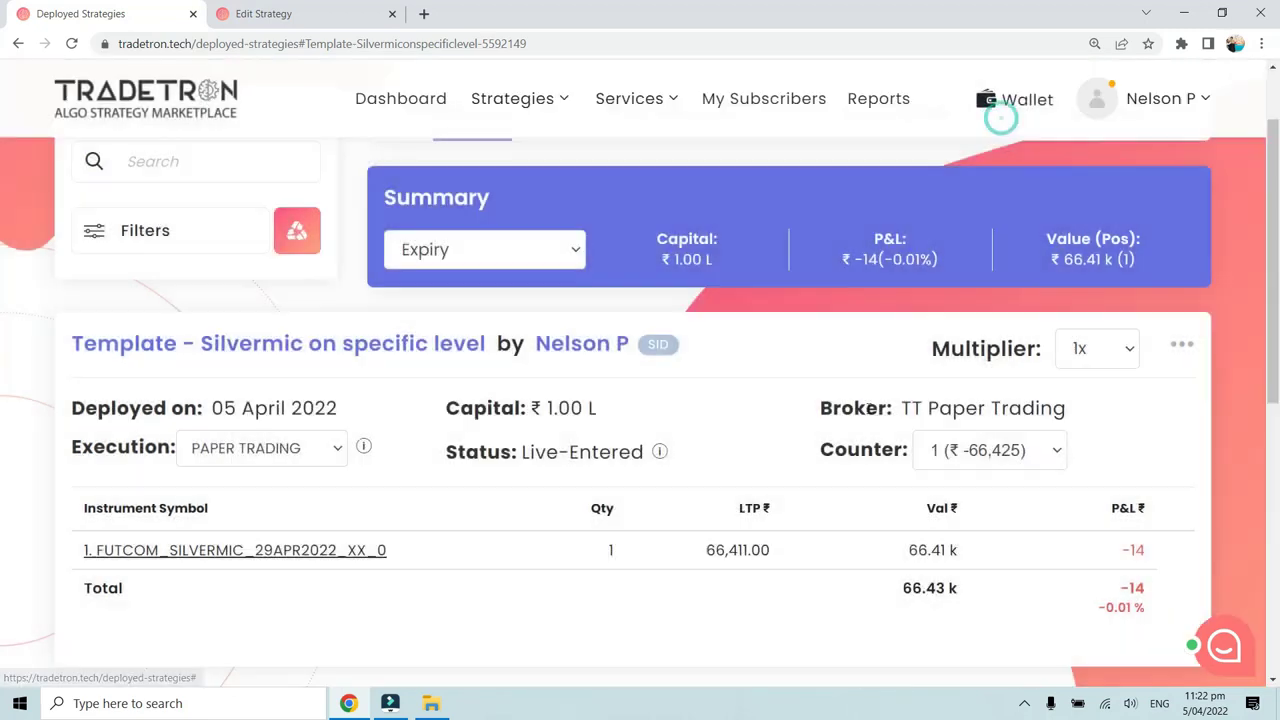
{"action": "scroll", "coordinate": [866, 414], "scroll_direction": "down", "scroll_amount": 1}
{"action": "left_click", "coordinate": [355, 18]}
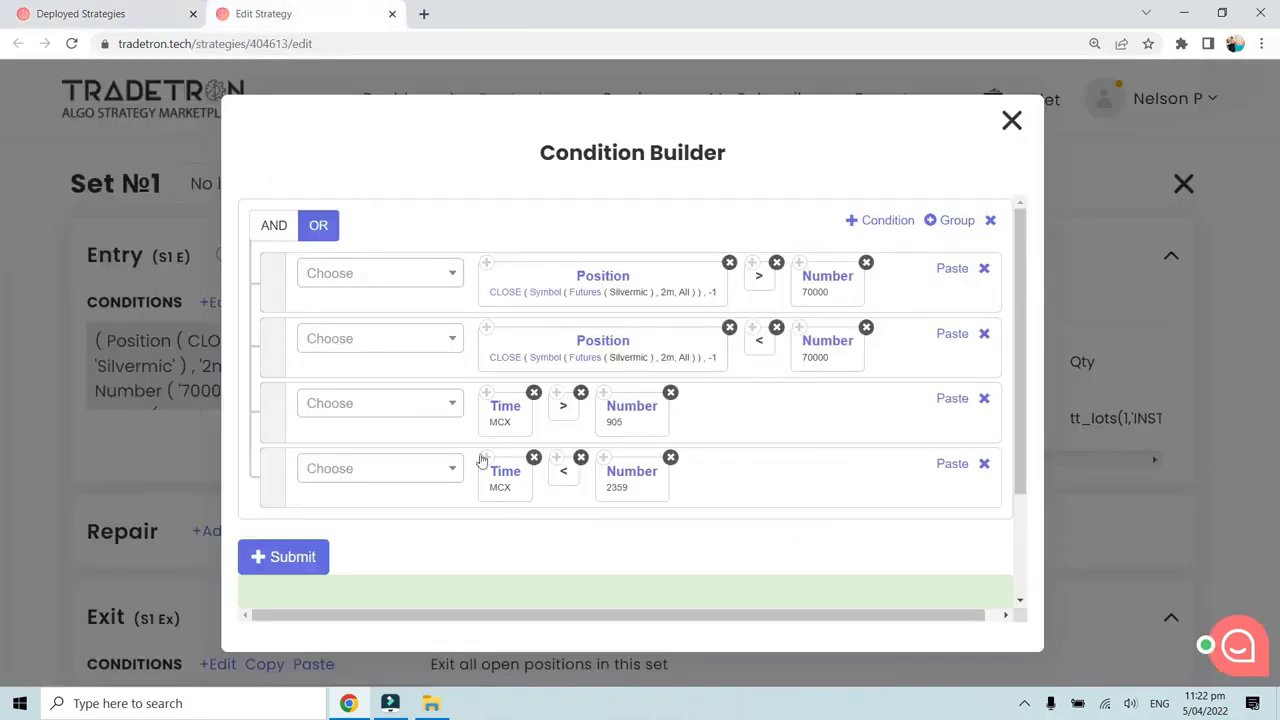